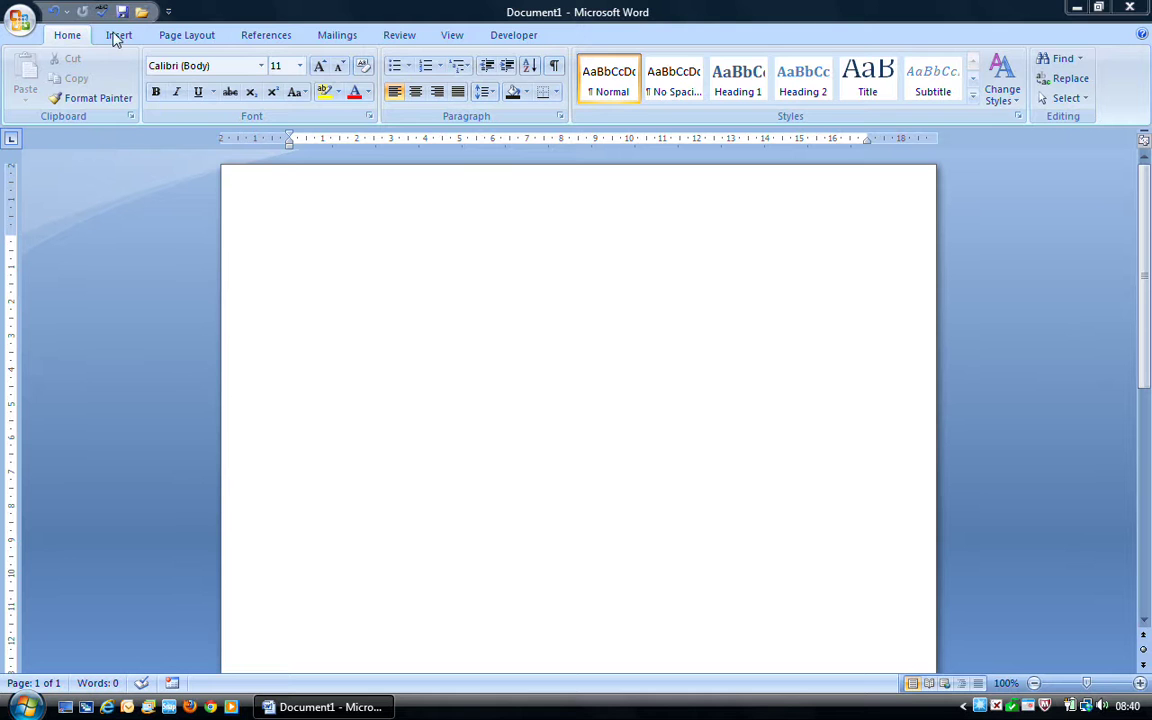
- Insert a table with 4 columns and 4 rows using the fixed, automatic column width
click(117, 36)
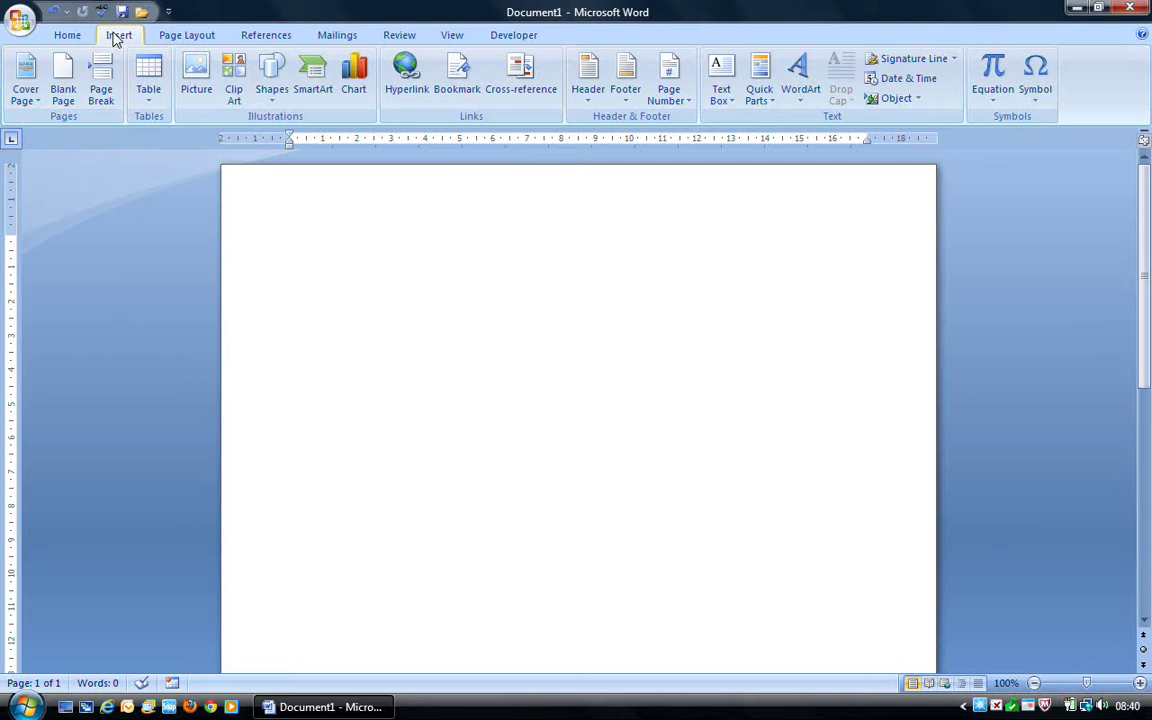
click(153, 82)
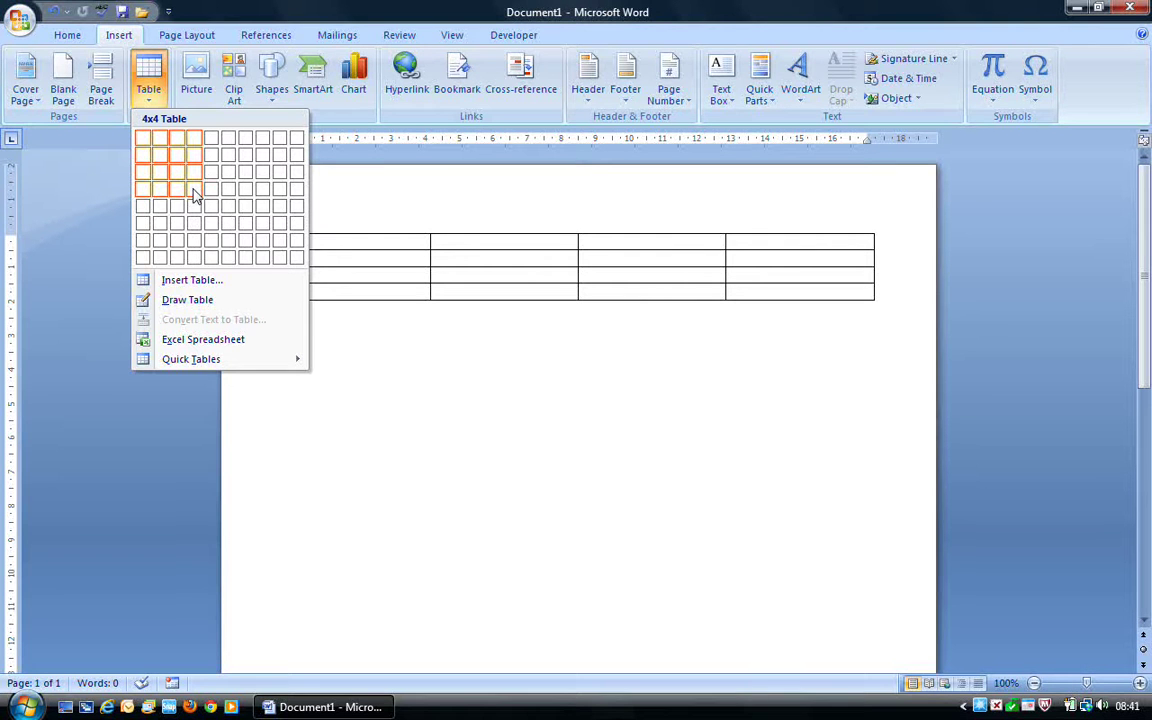
click(214, 284)
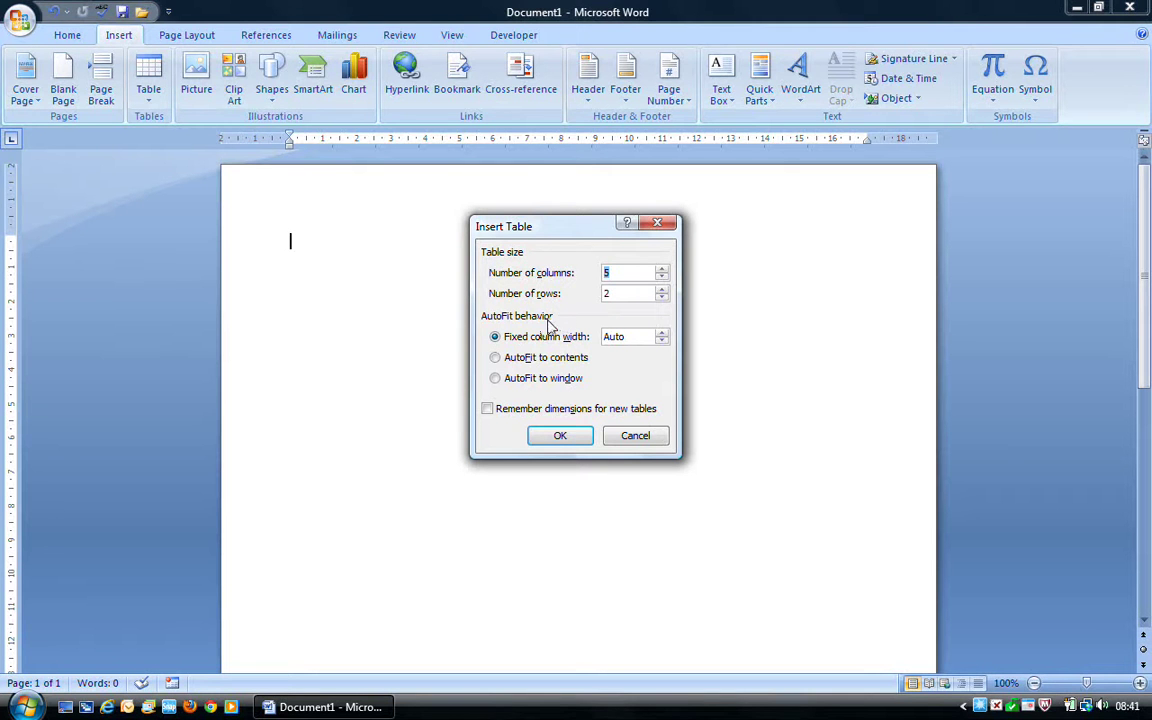
click(662, 277)
click(662, 290)
click(662, 290)
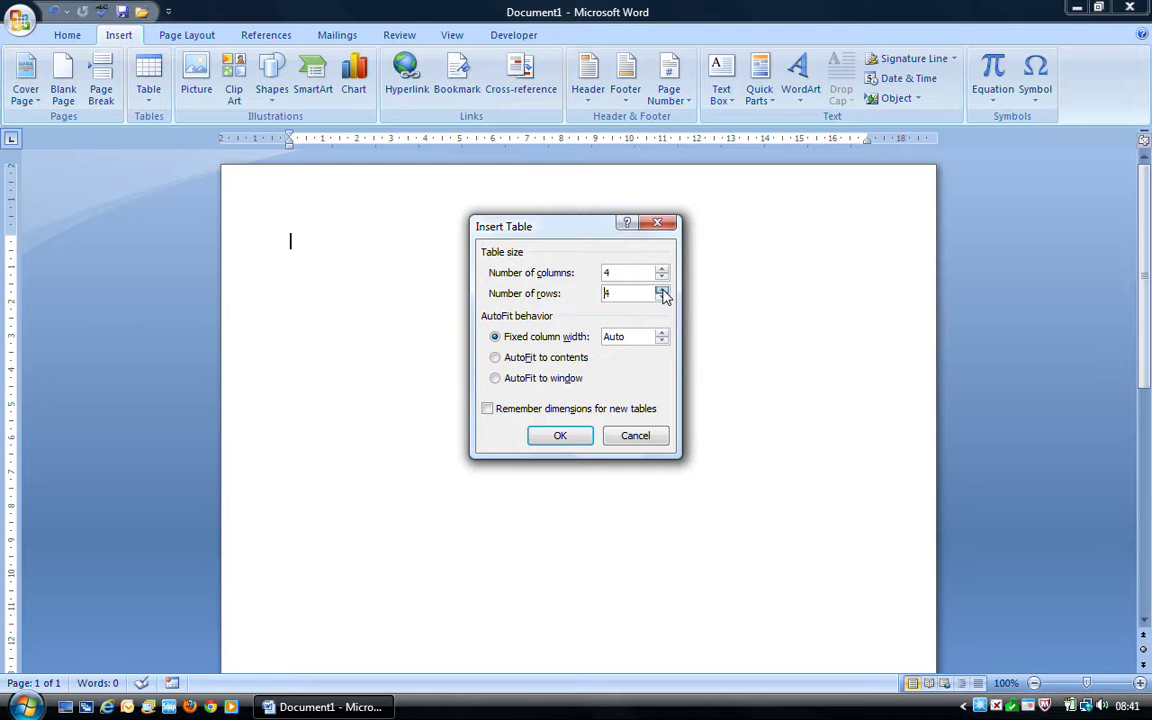
click(561, 436)
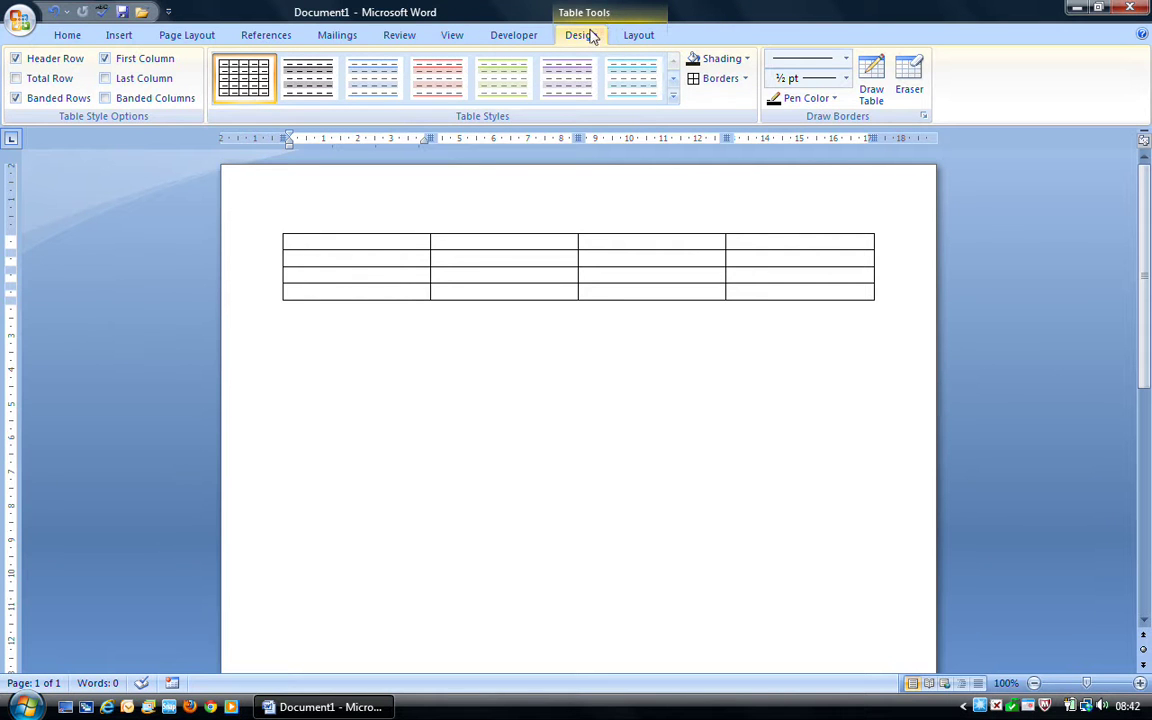
click(634, 44)
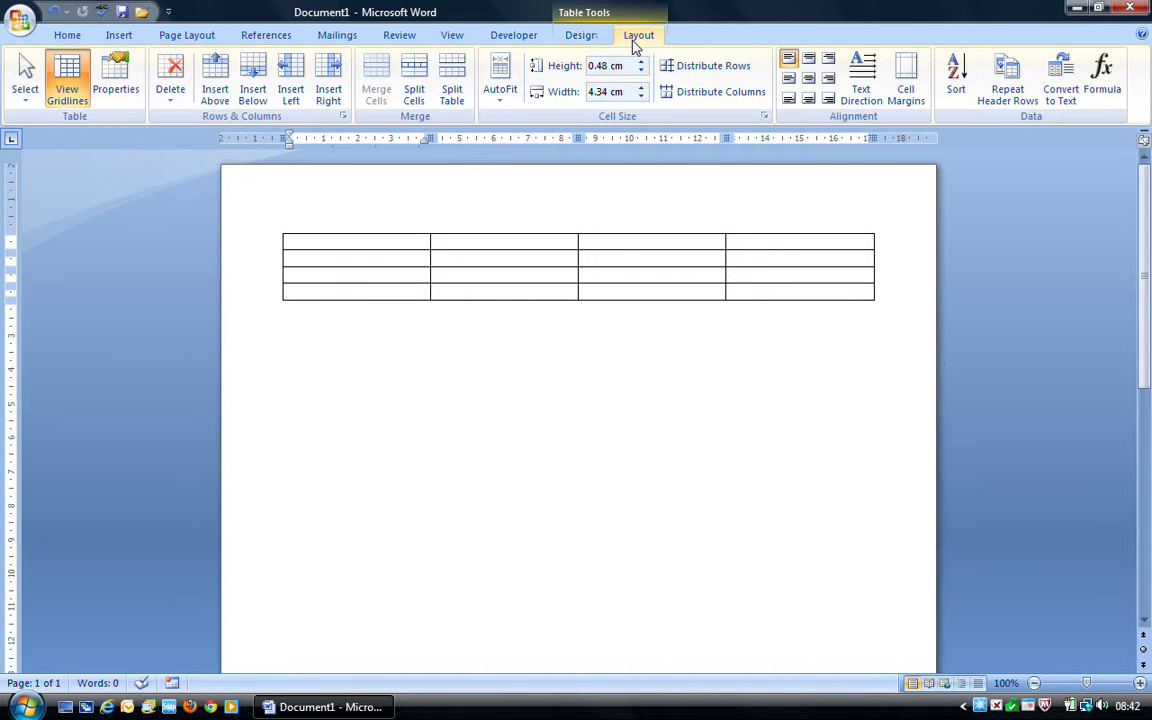
click(582, 38)
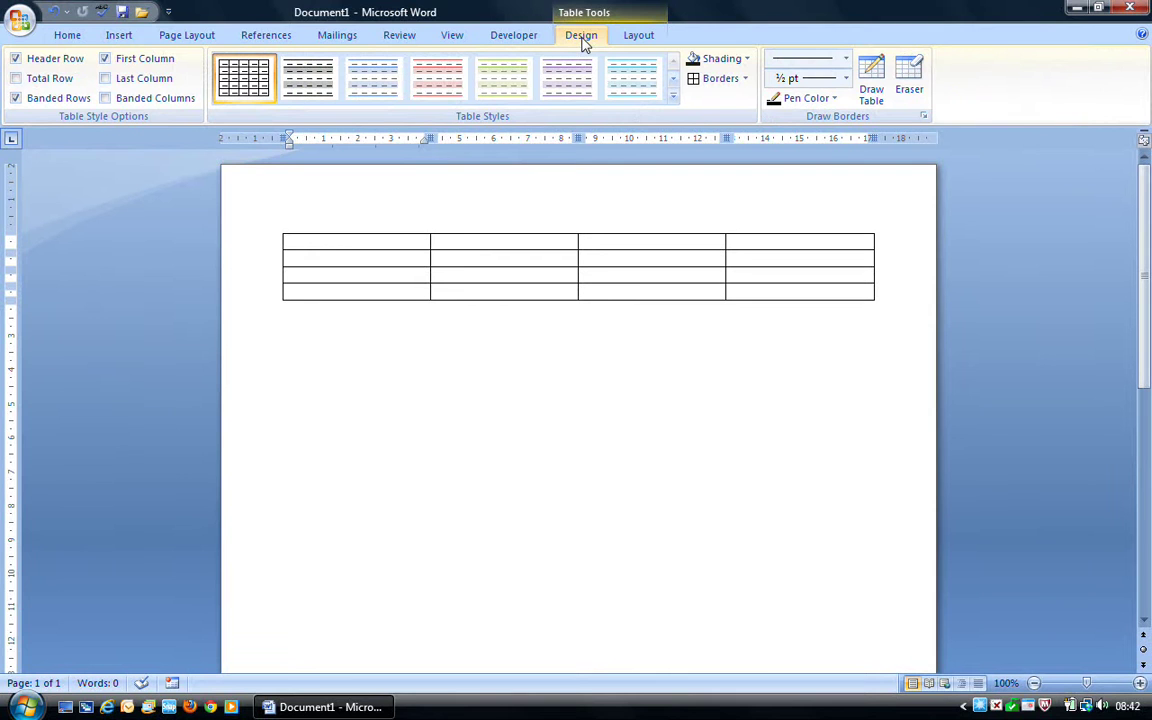
click(323, 323)
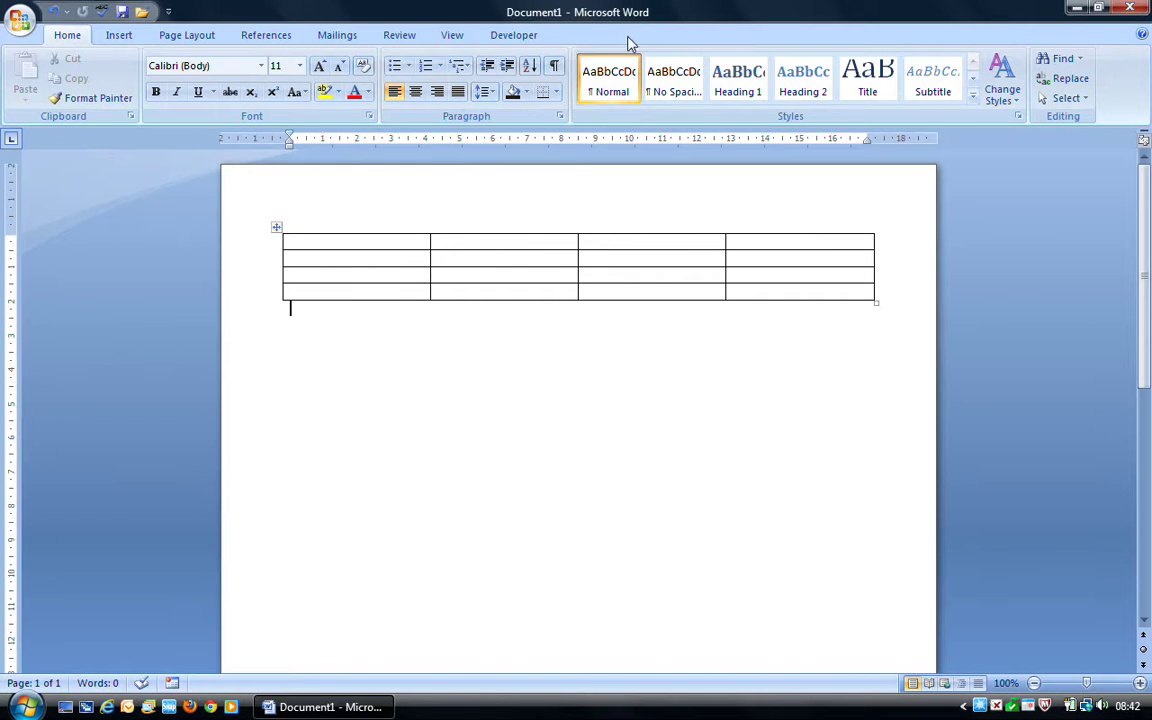
- Apply the green banded Light Shading style to the table and change it back to the plain black grid style
click(328, 243)
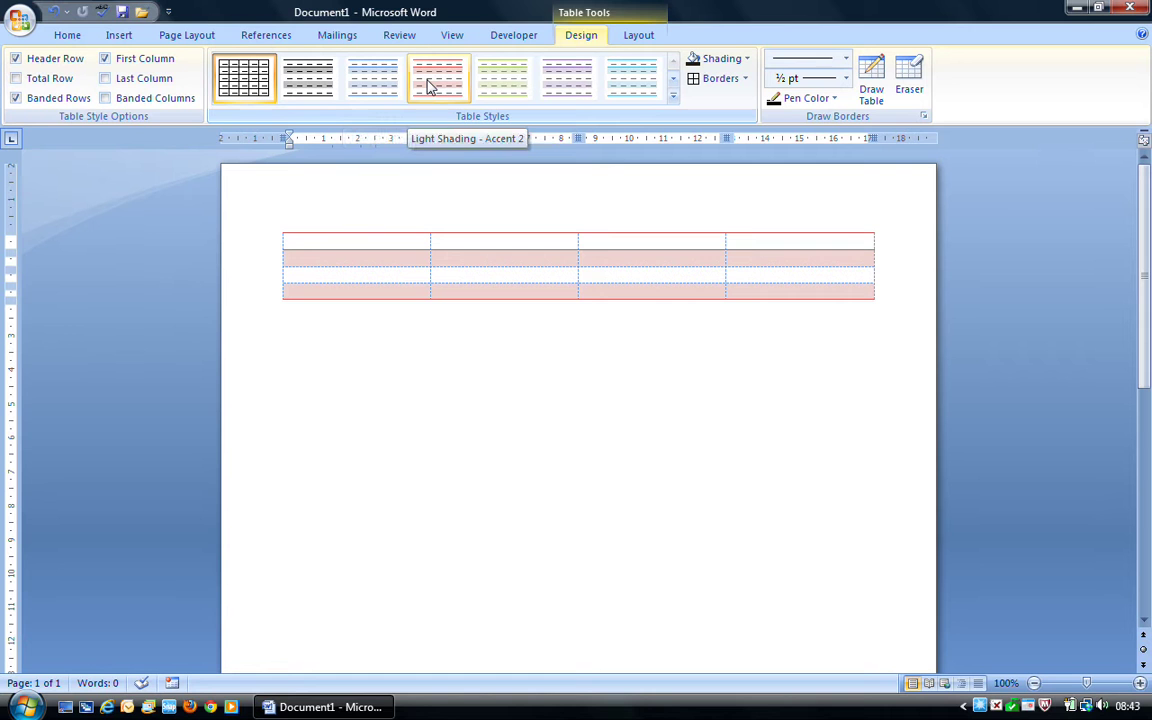
click(490, 90)
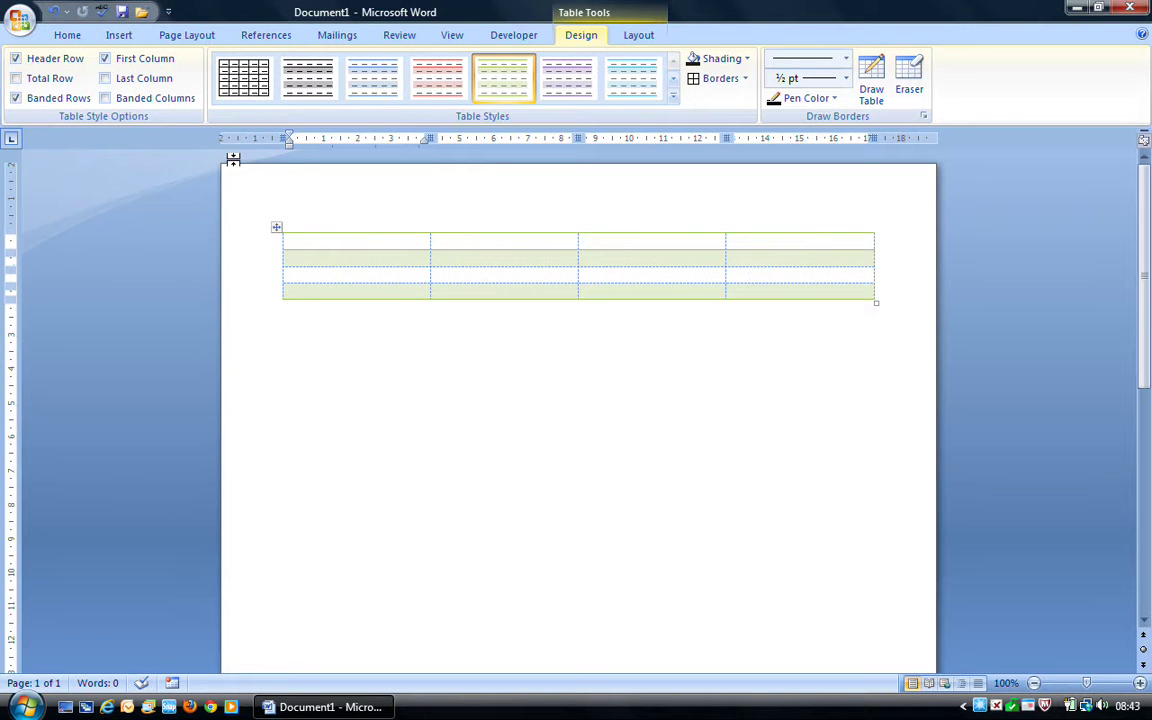
click(250, 80)
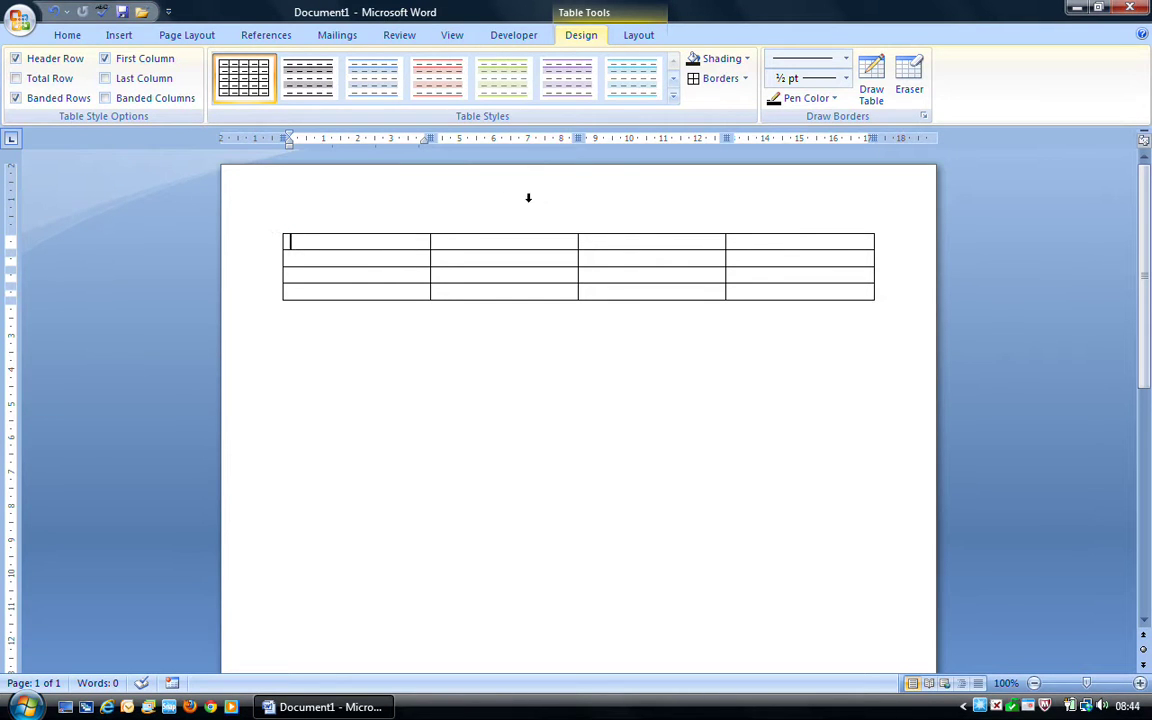
- Shade the table's first cell with the current dark colour and the second row's third cell with a custom gold
click(691, 61)
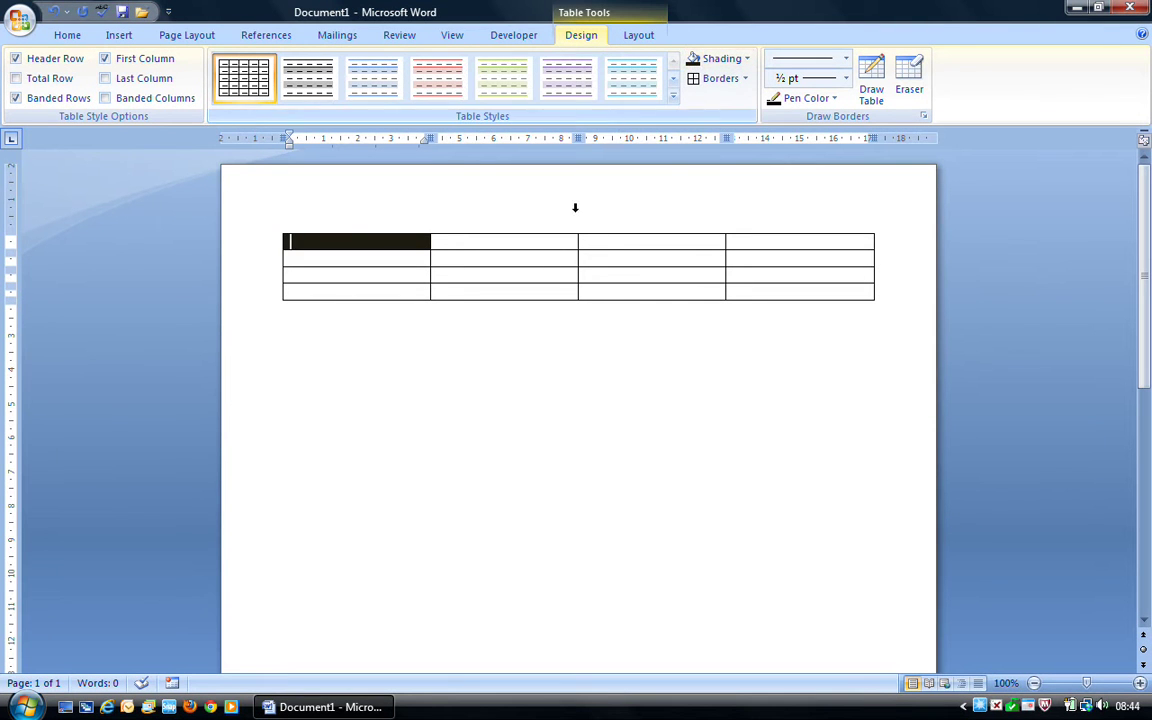
click(602, 257)
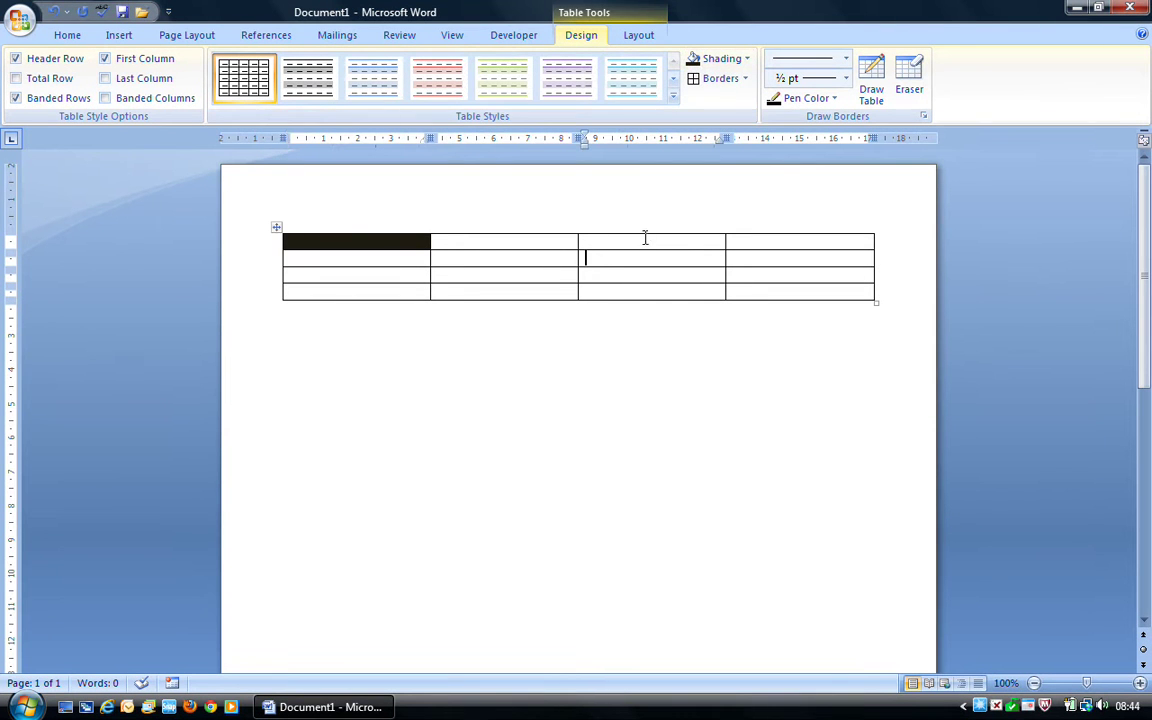
click(748, 60)
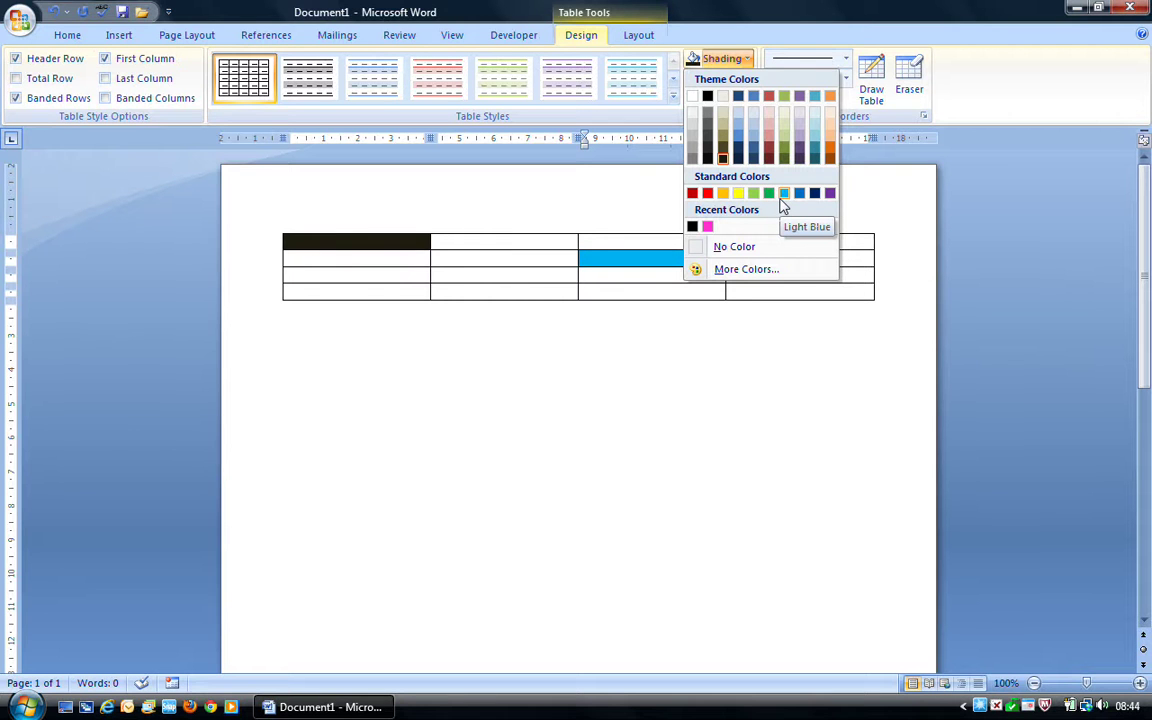
click(731, 270)
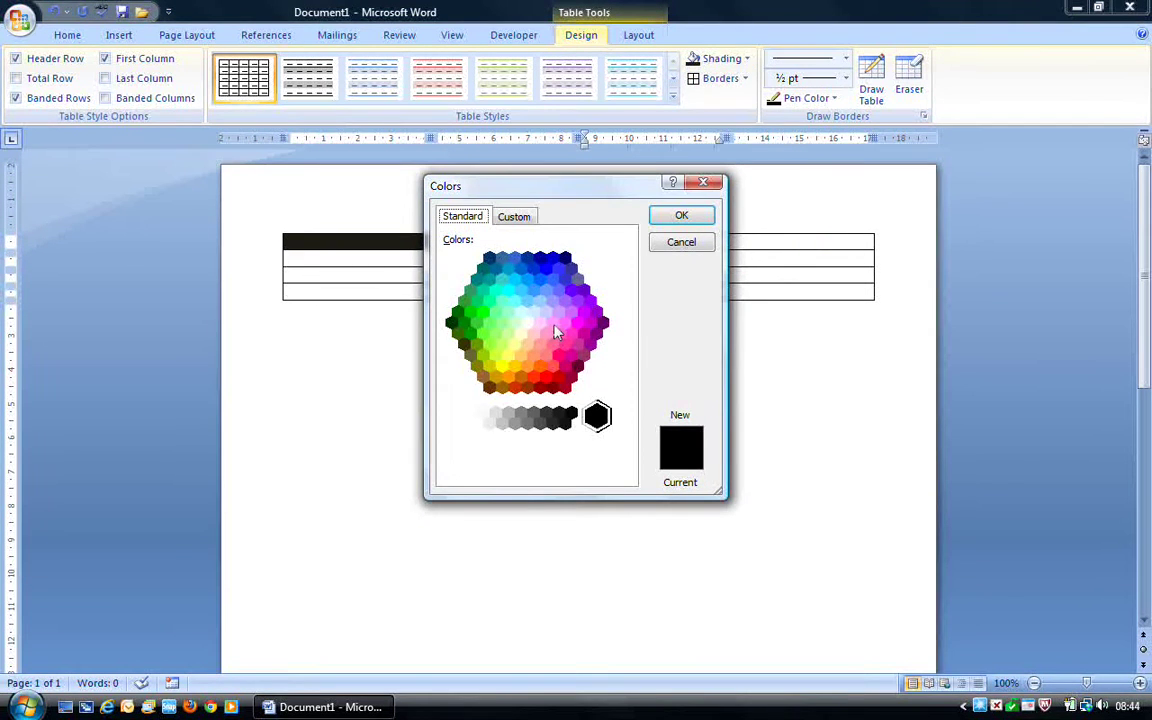
click(553, 322)
click(565, 302)
click(529, 279)
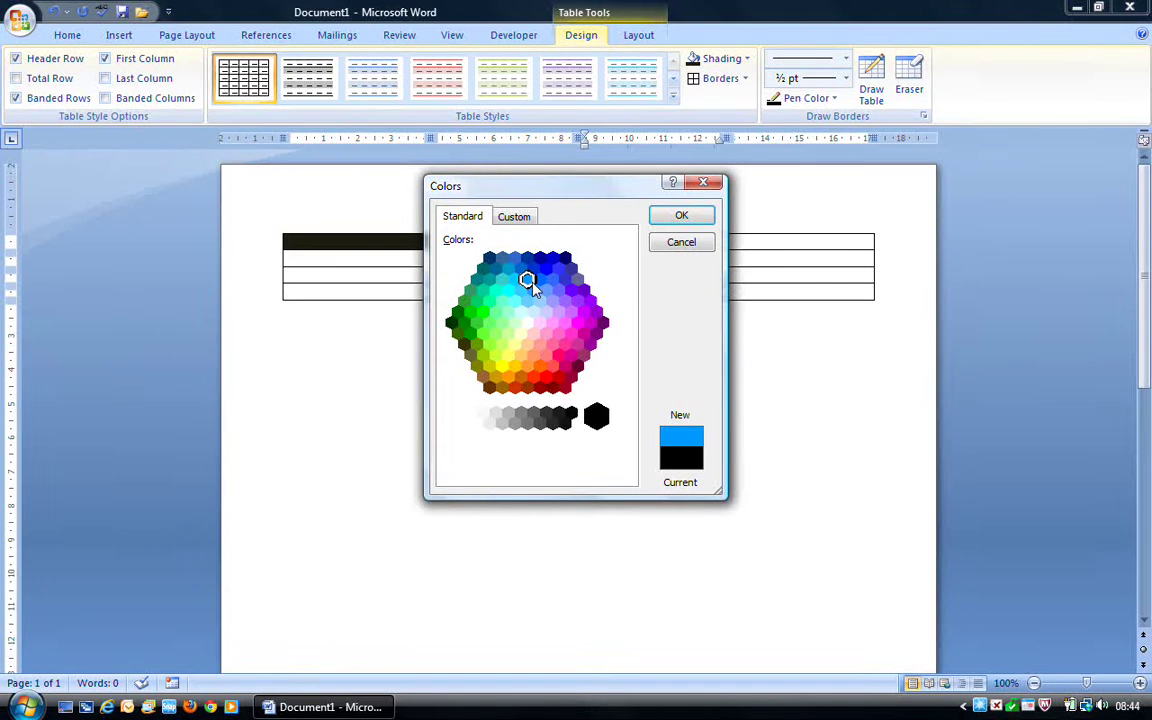
click(520, 414)
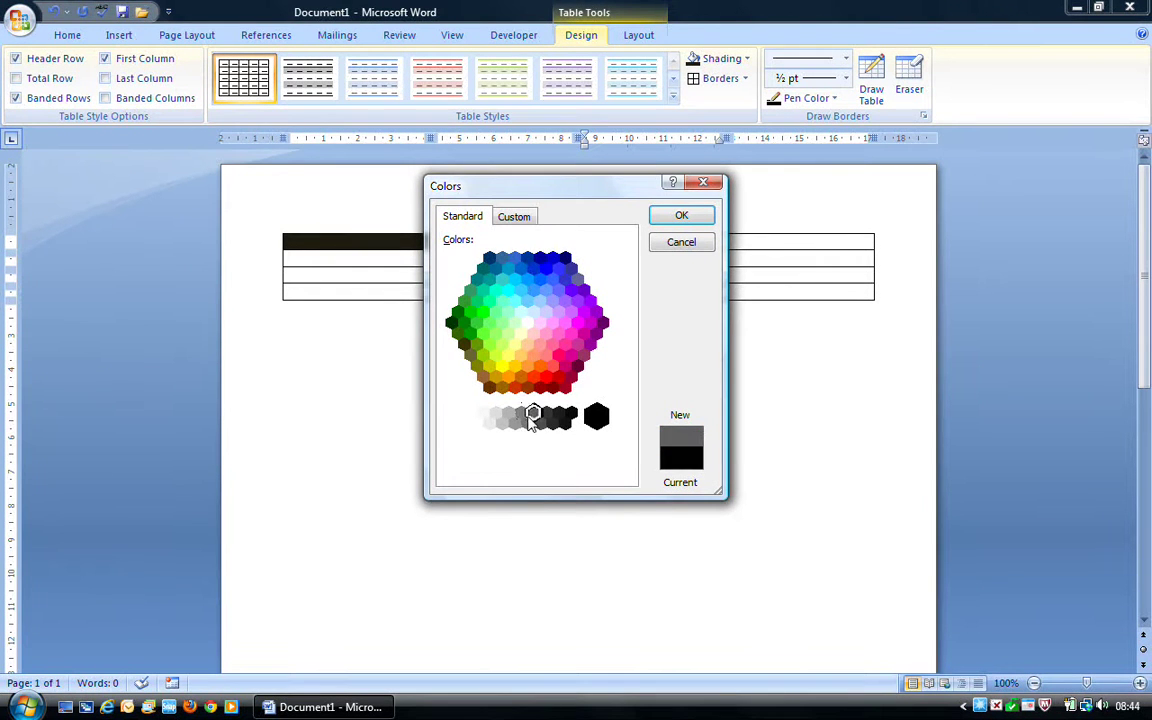
click(508, 414)
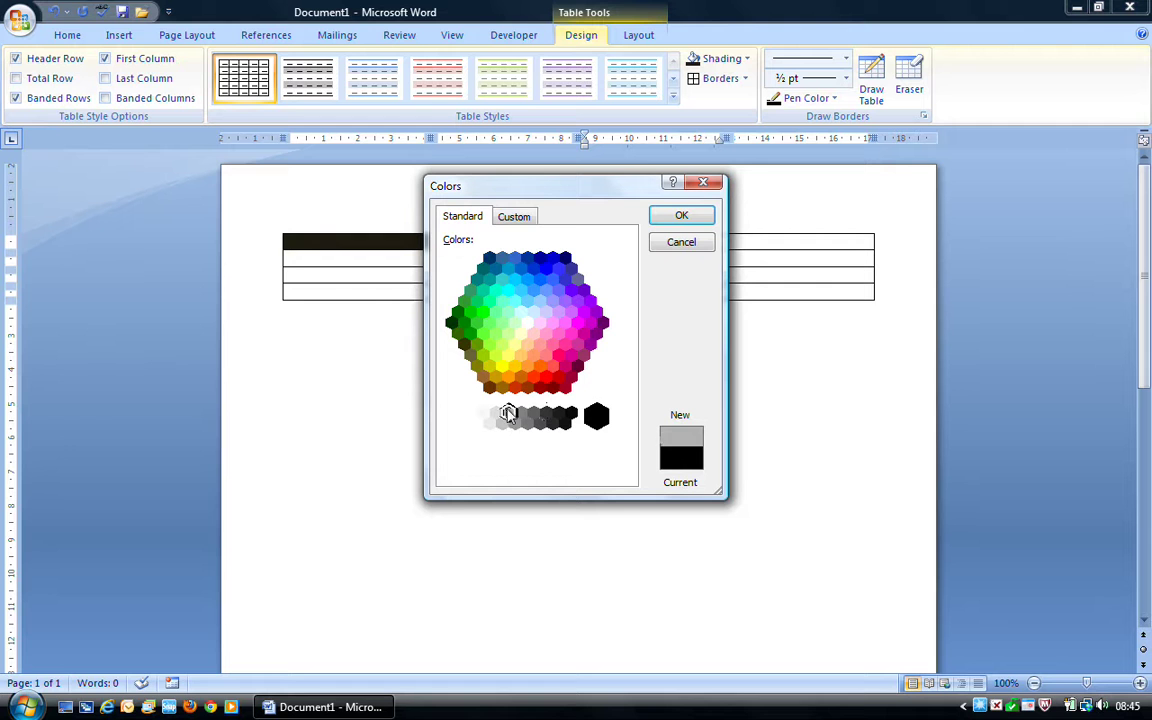
click(514, 321)
click(527, 366)
click(516, 217)
drag(512, 275, 546, 317)
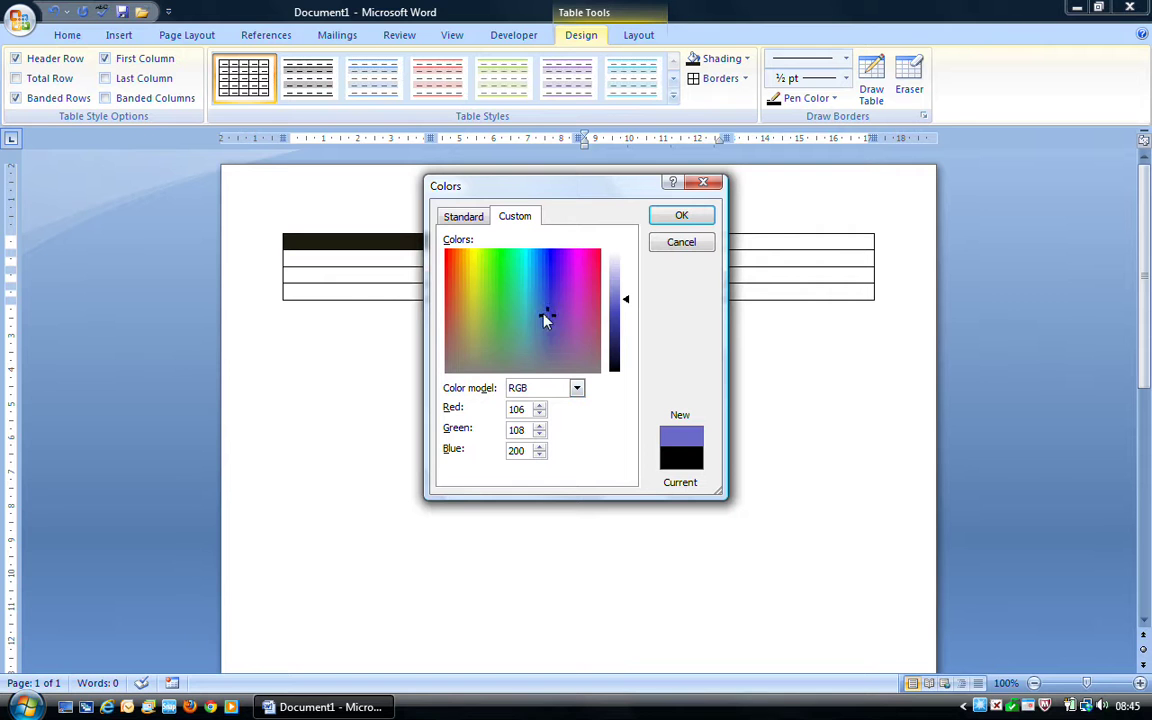
drag(500, 320, 467, 282)
click(472, 219)
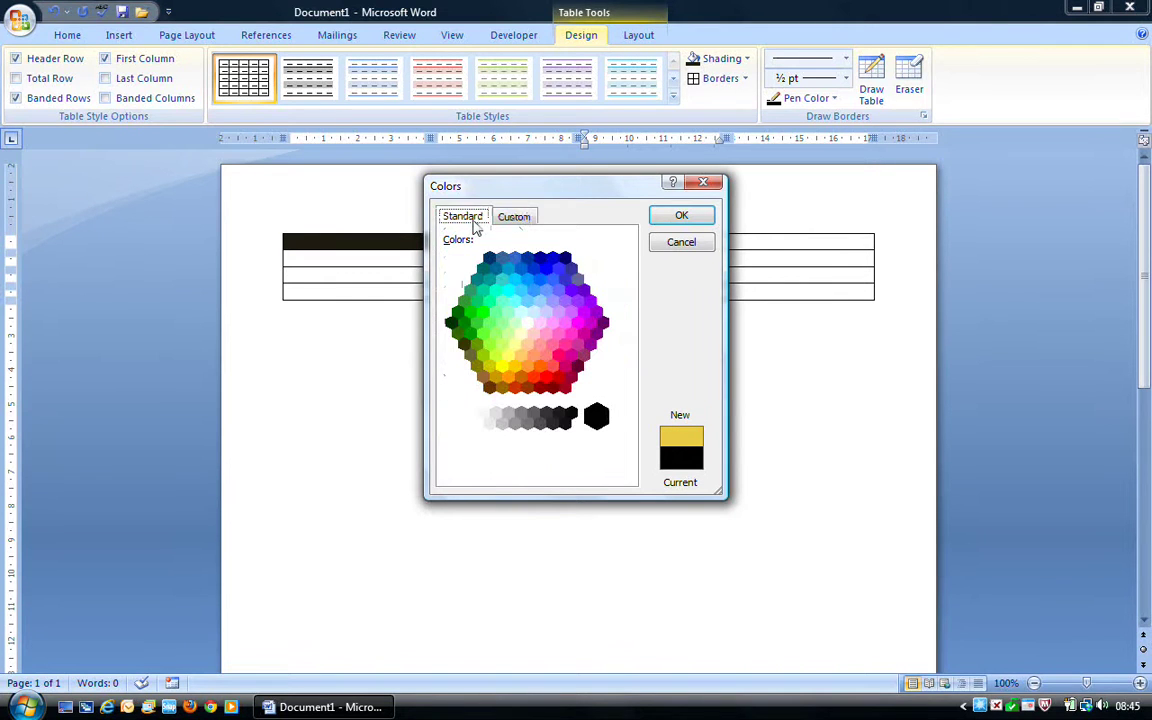
click(676, 216)
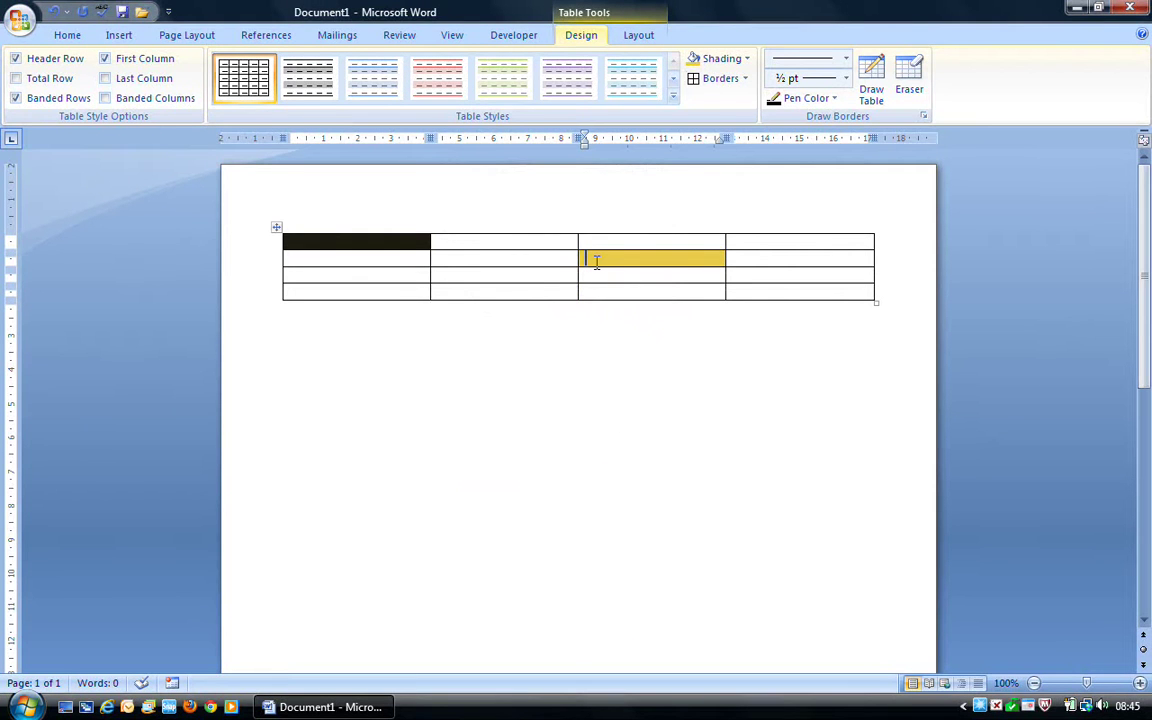
- Shade the second cell of the table's second row with the black theme colour
click(488, 259)
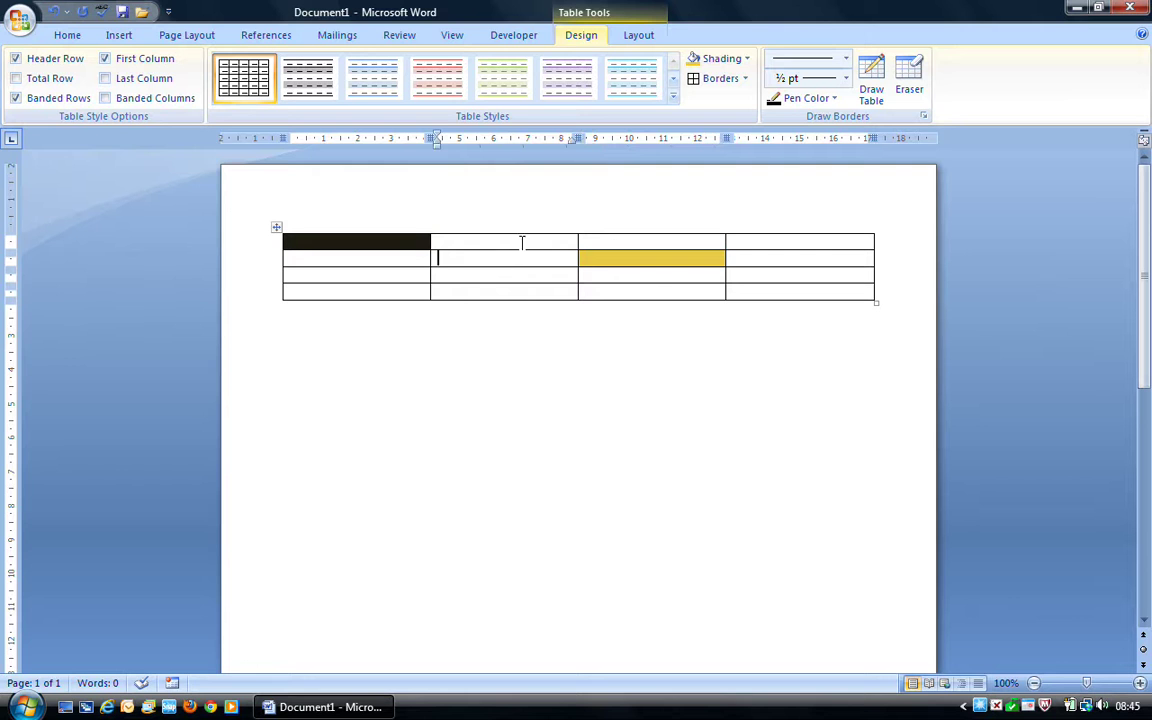
click(750, 60)
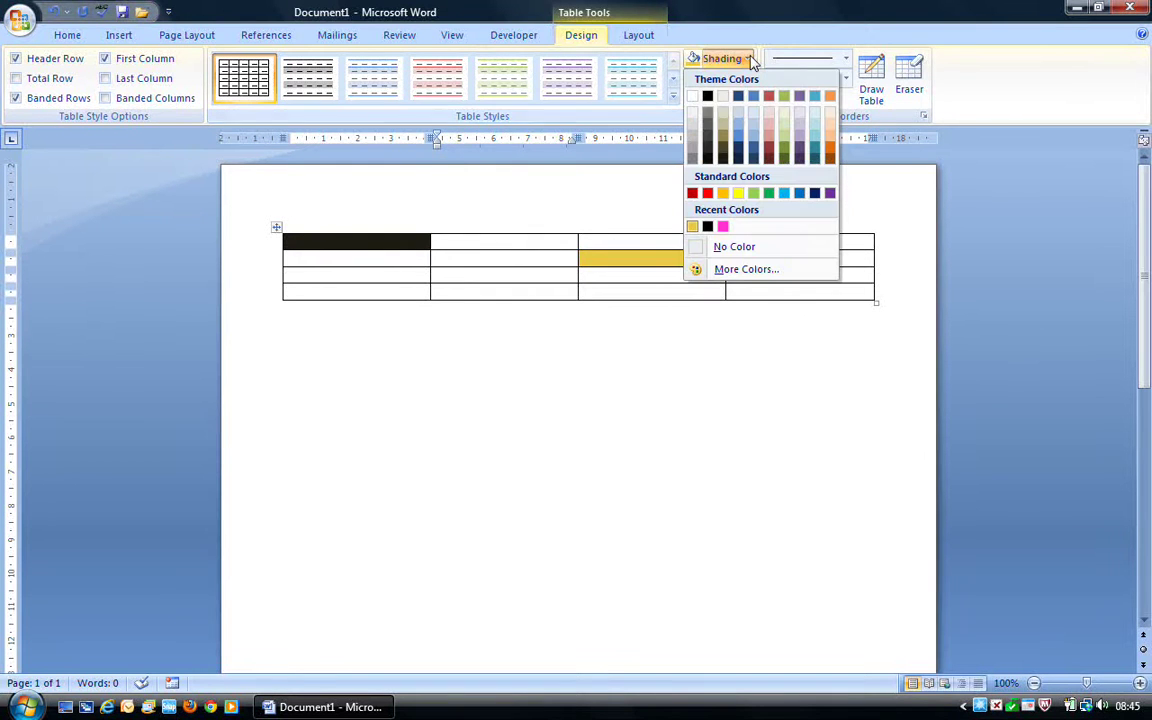
click(708, 97)
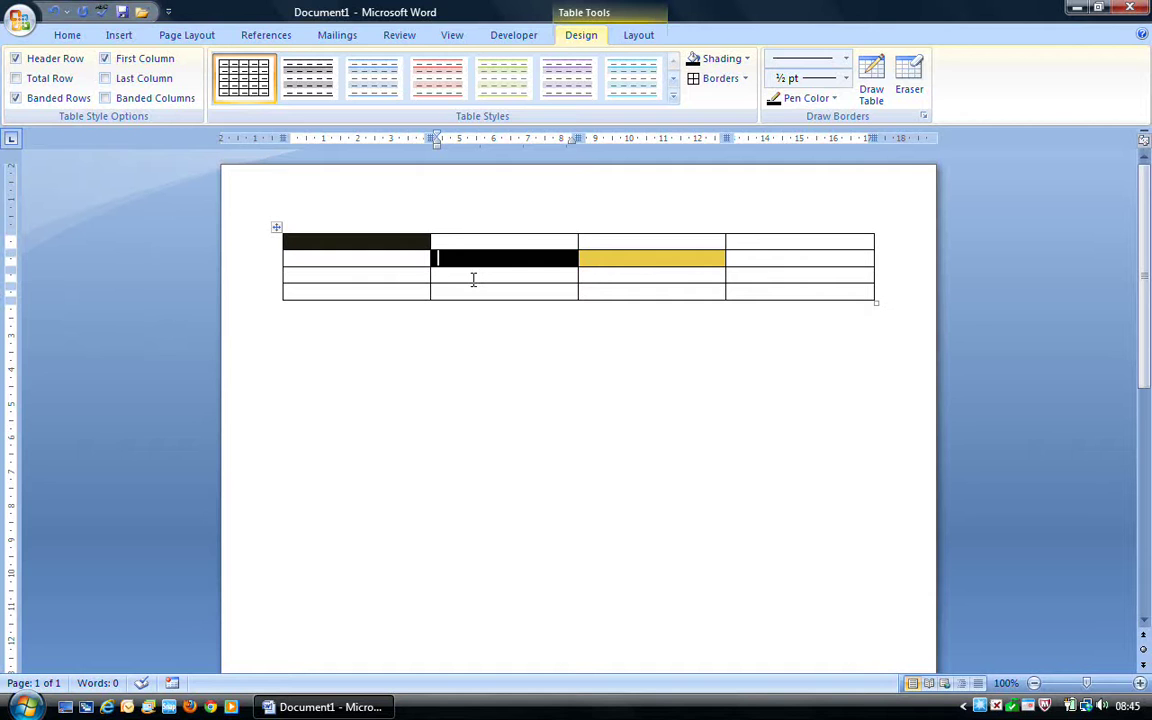
- Enter the text "Example" in both the black and the gold cell of the second row
text(Example)
click(593, 257)
text(Examp)
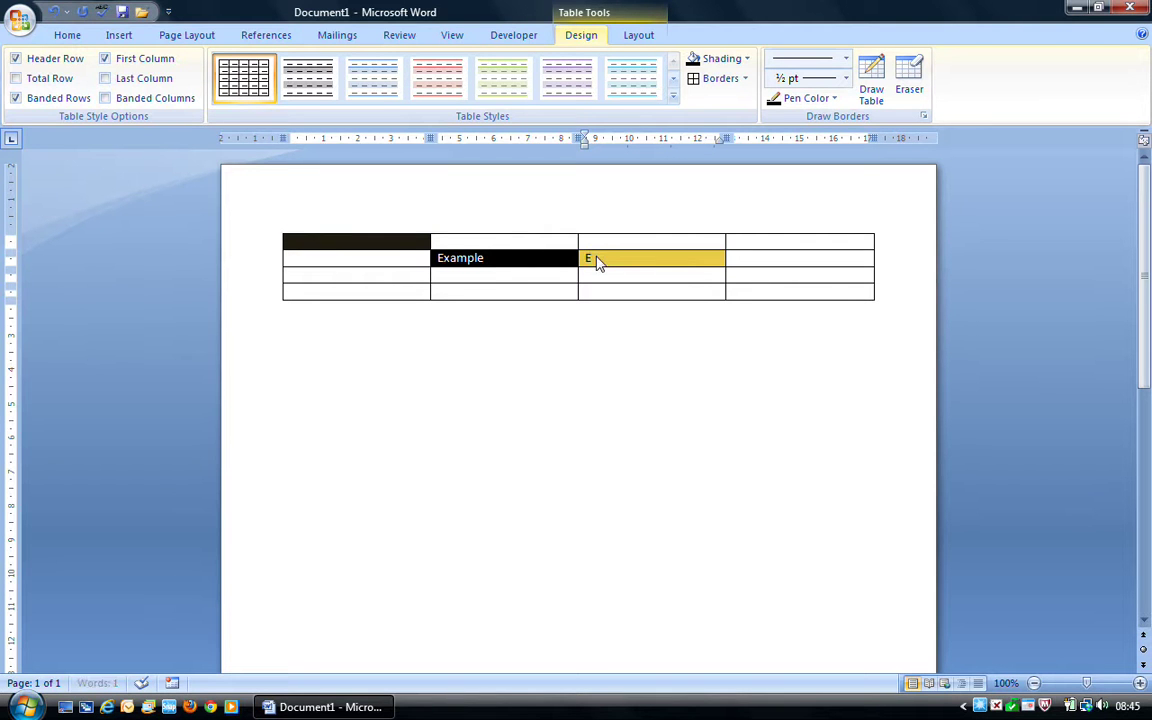
text(le)
click(655, 278)
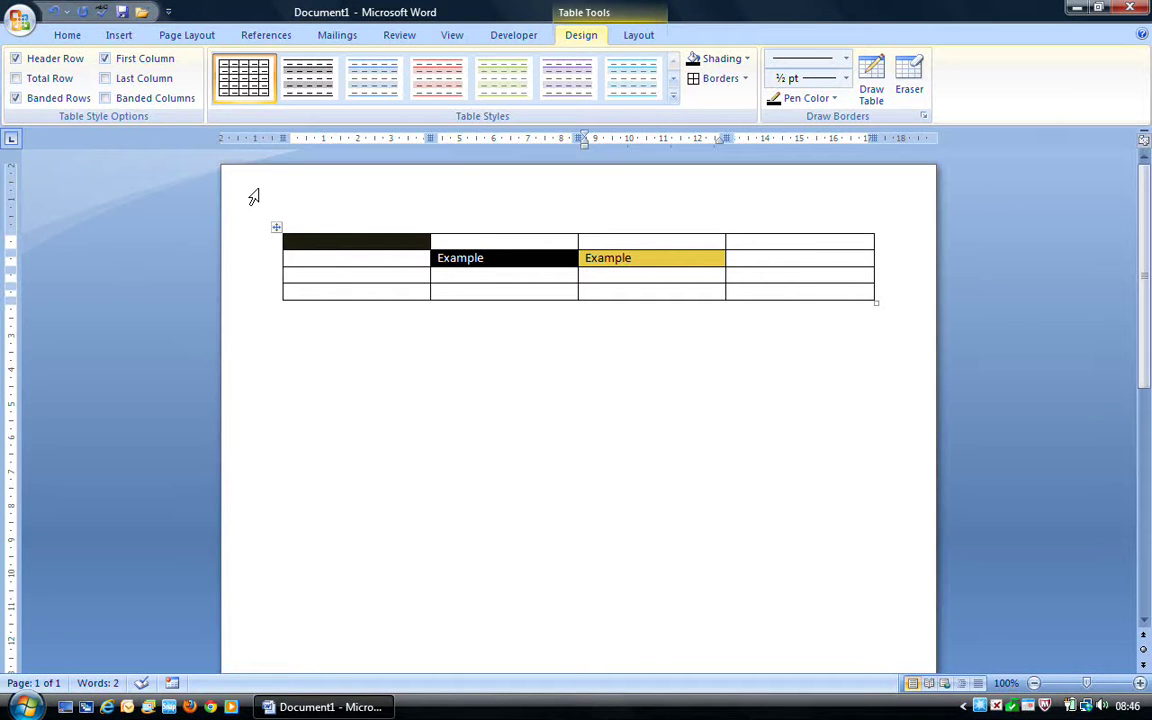
- Undo the text entries and all cell shading to restore the plain, empty table
click(54, 12)
click(54, 12)
click(54, 12)
click(54, 12)
click(54, 12)
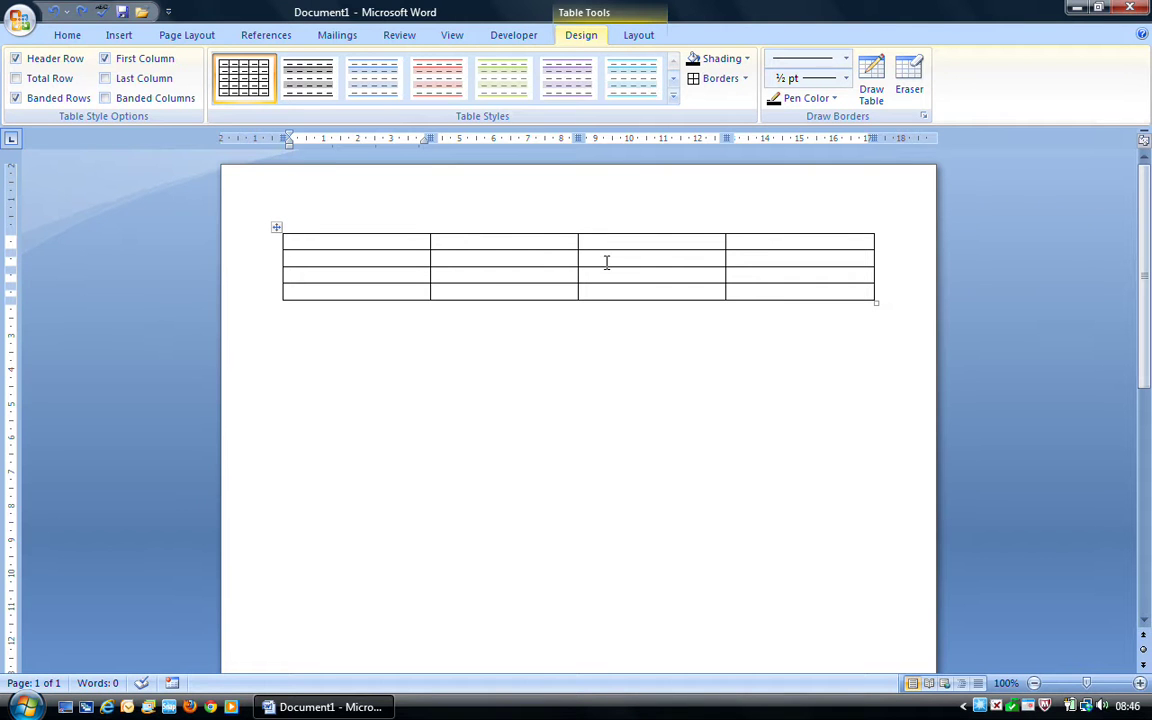
click(745, 80)
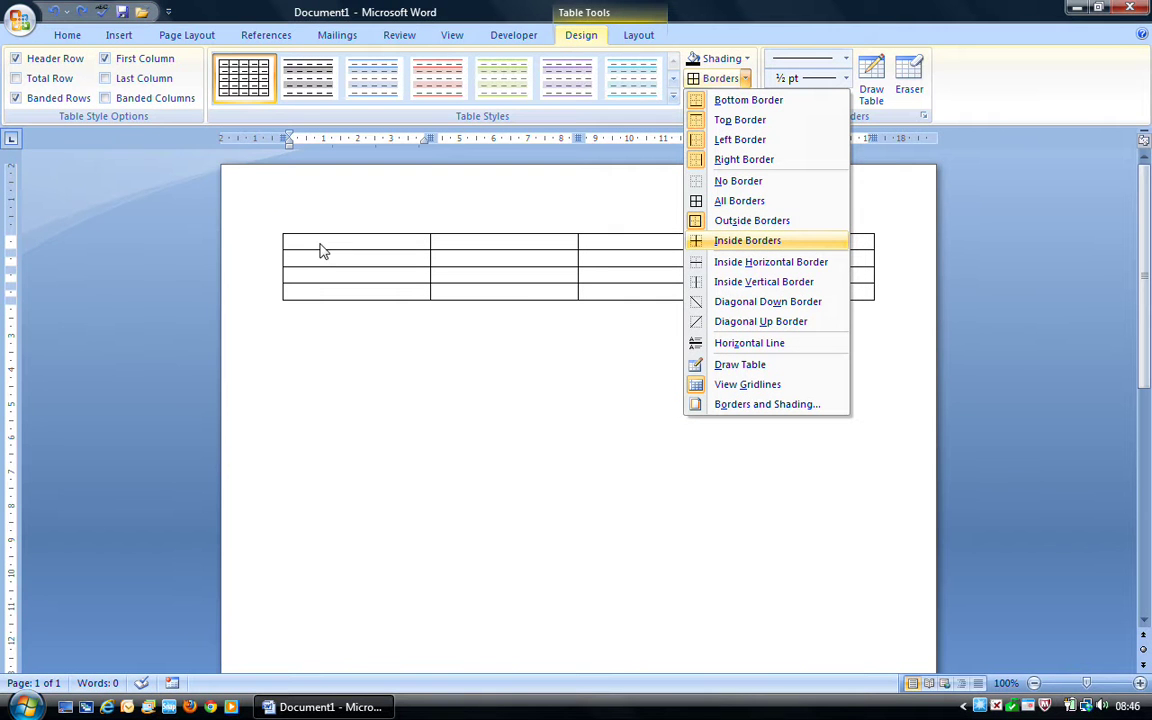
click(270, 249)
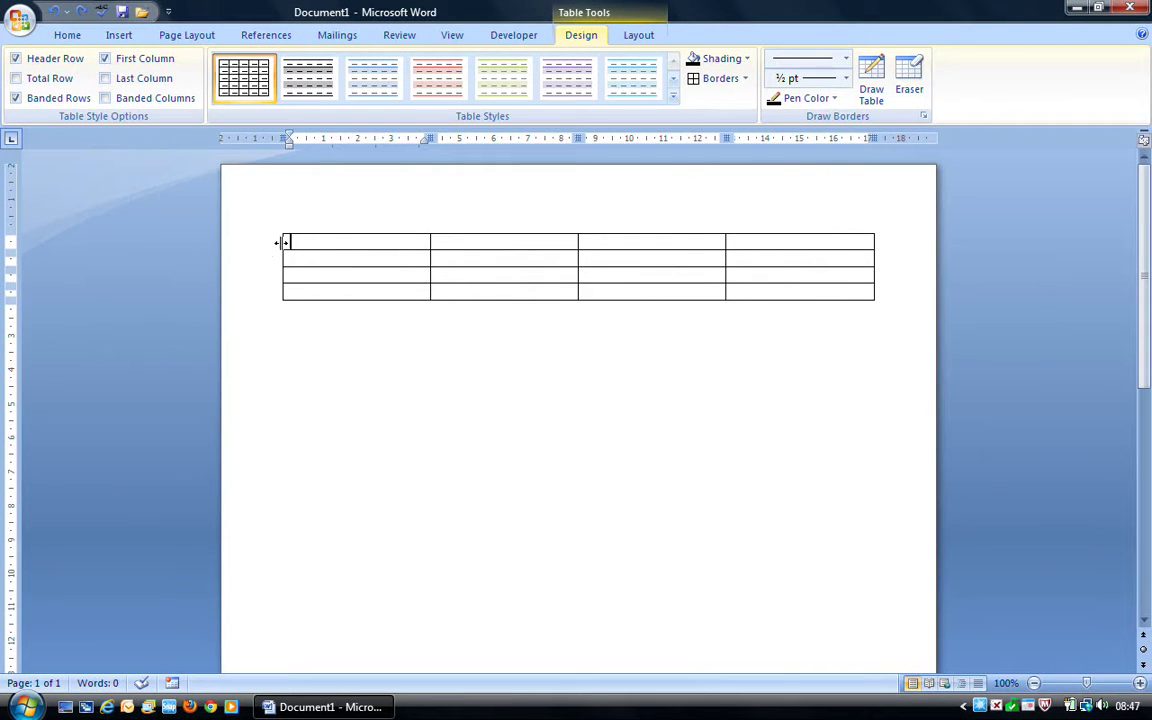
click(263, 252)
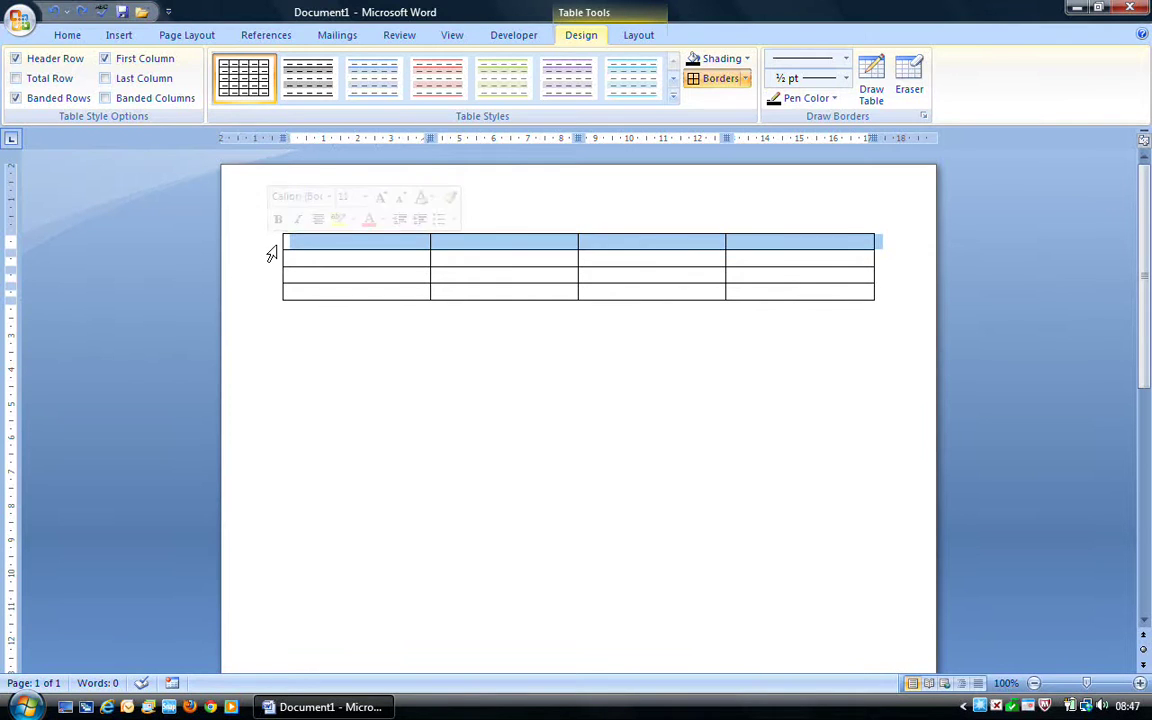
click(290, 308)
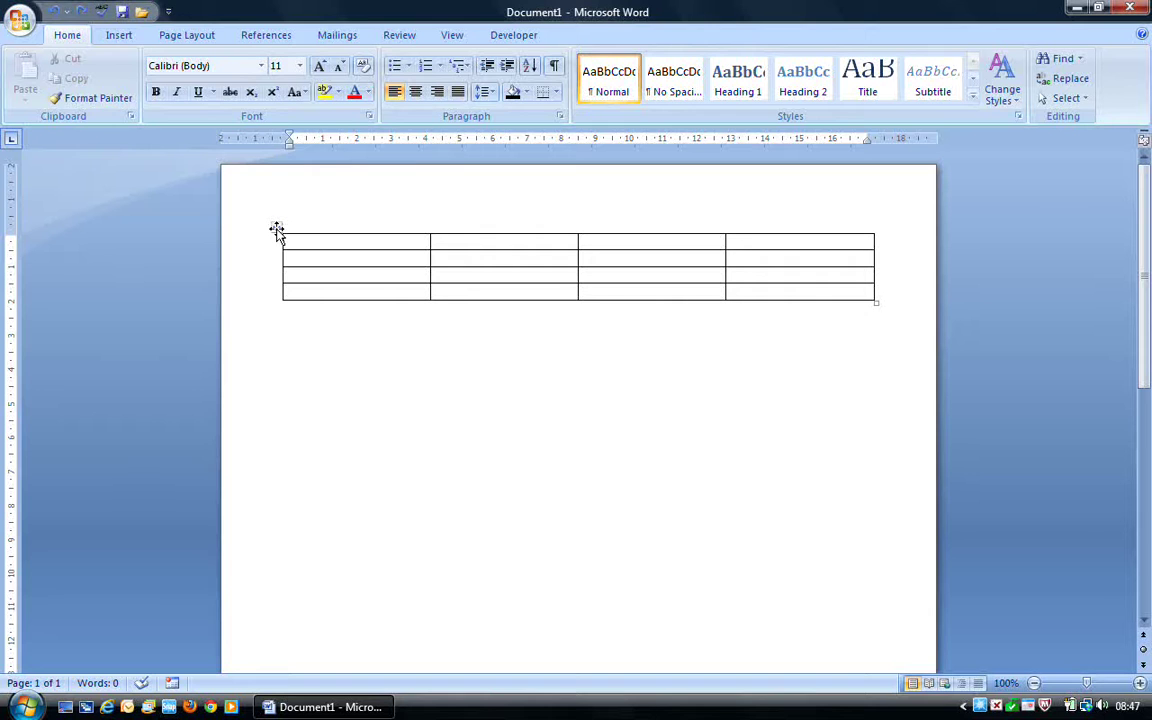
- Remove all borders from the entire table with the No Border option and deselect the table
click(276, 230)
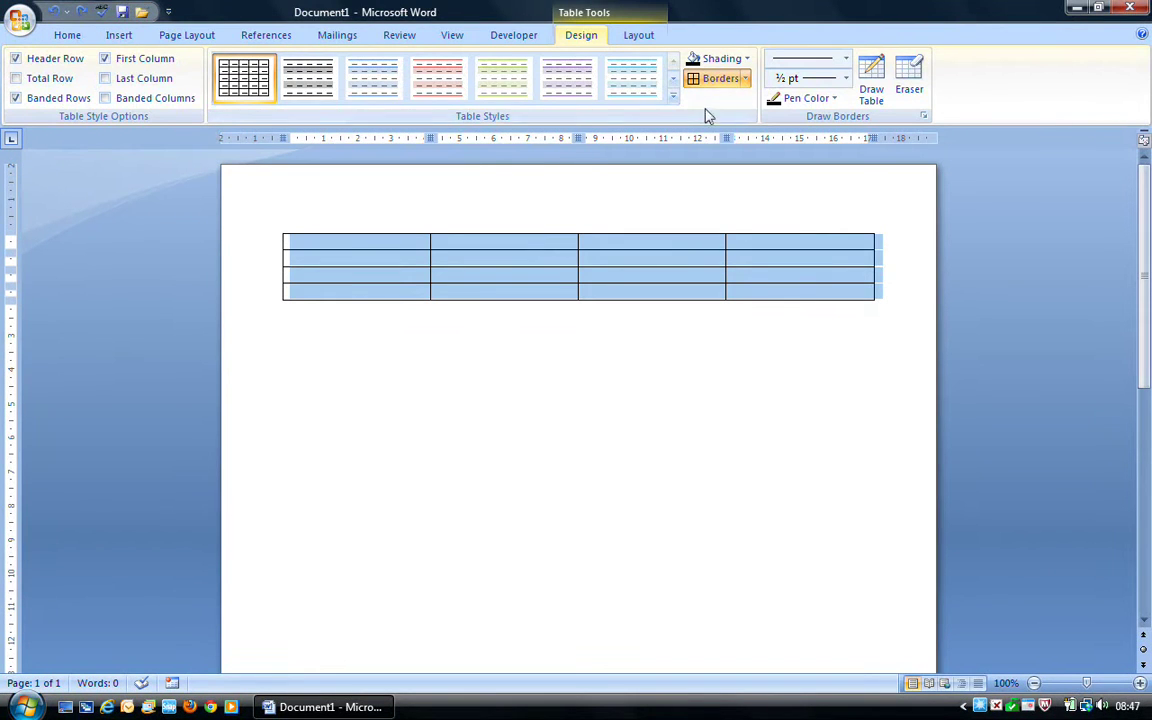
click(746, 80)
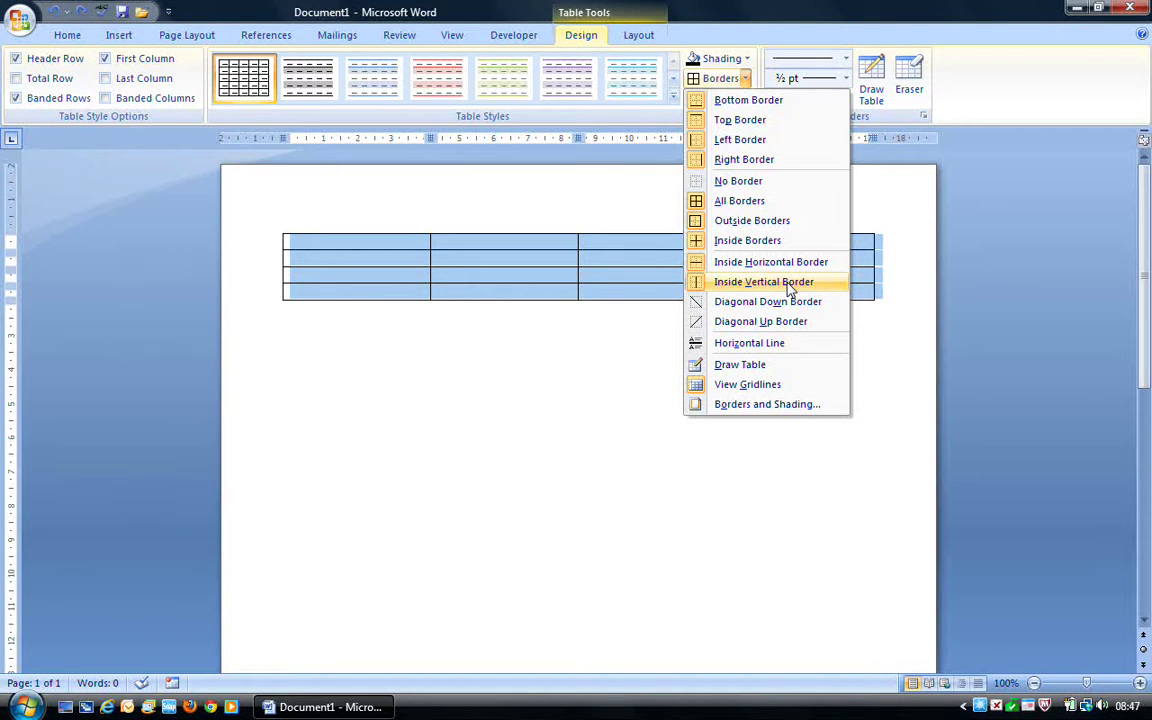
click(740, 180)
click(574, 368)
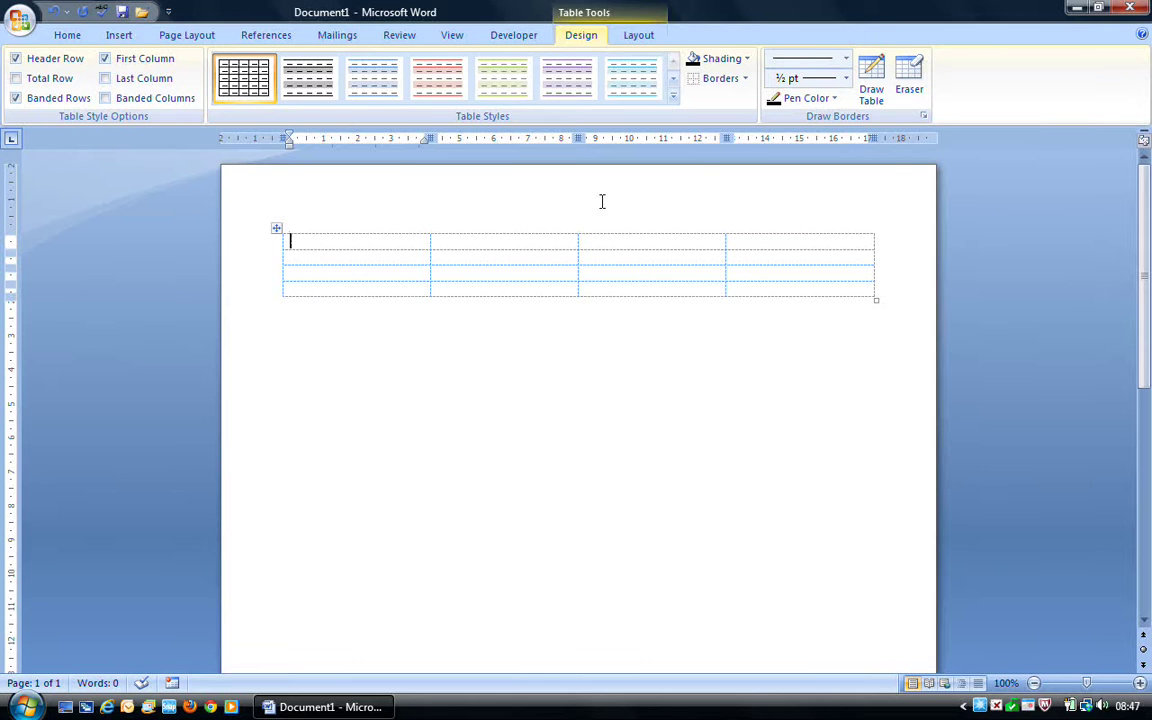
- Hide the borderless table's gridlines and show them again
click(638, 35)
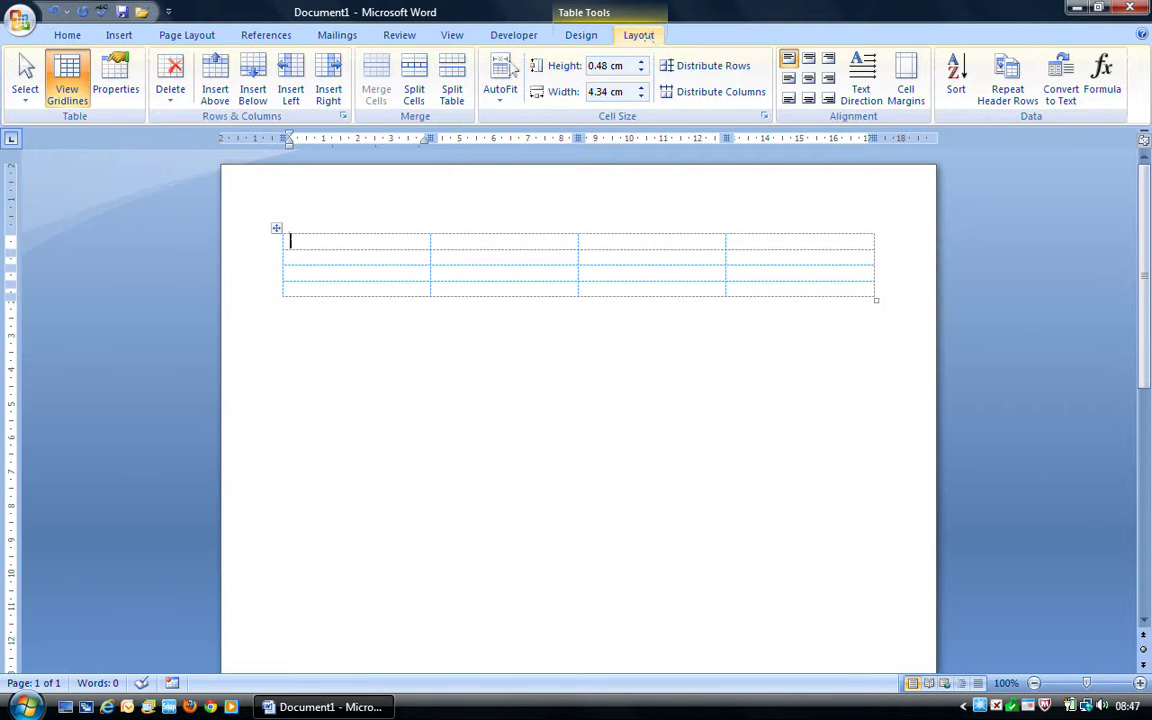
click(68, 92)
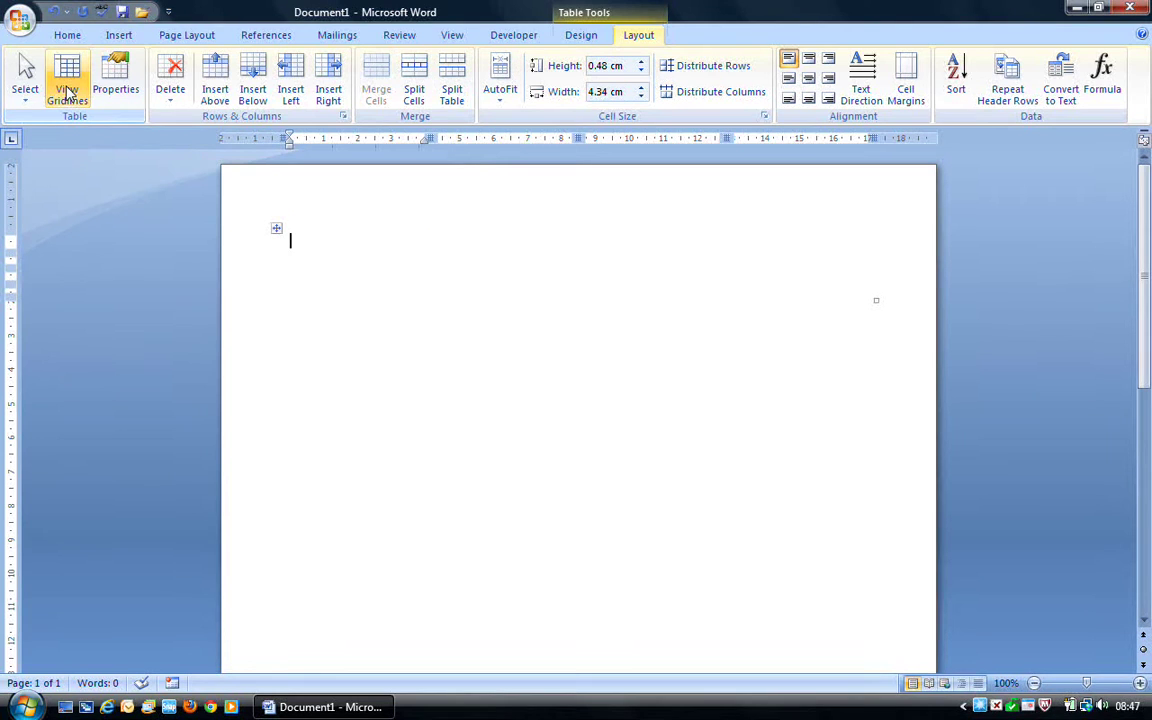
click(69, 92)
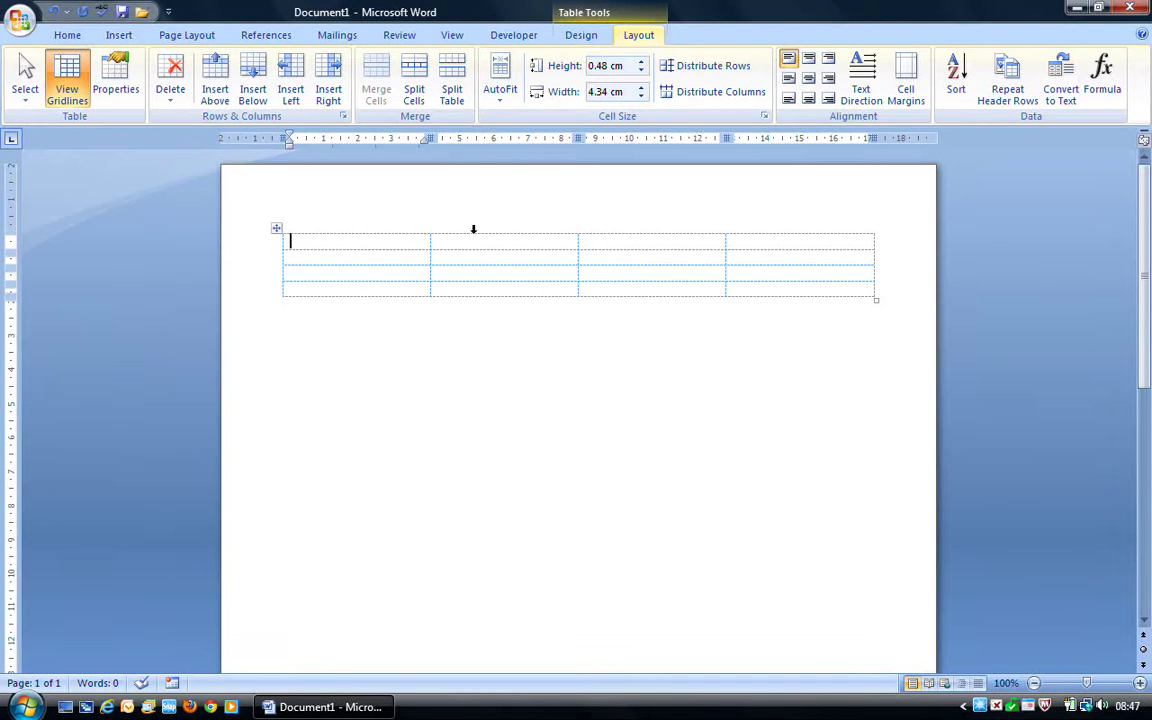
- Show the paragraph and formatting marks so the end-of-cell markers are displayed in the table
click(568, 33)
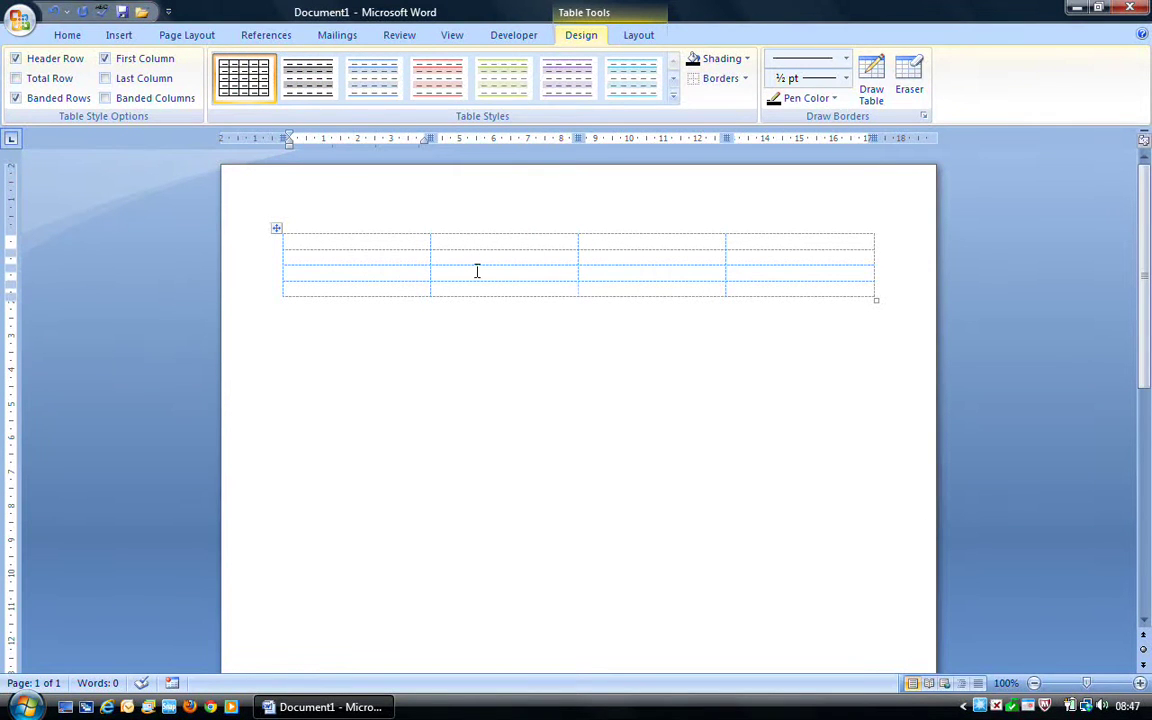
click(69, 37)
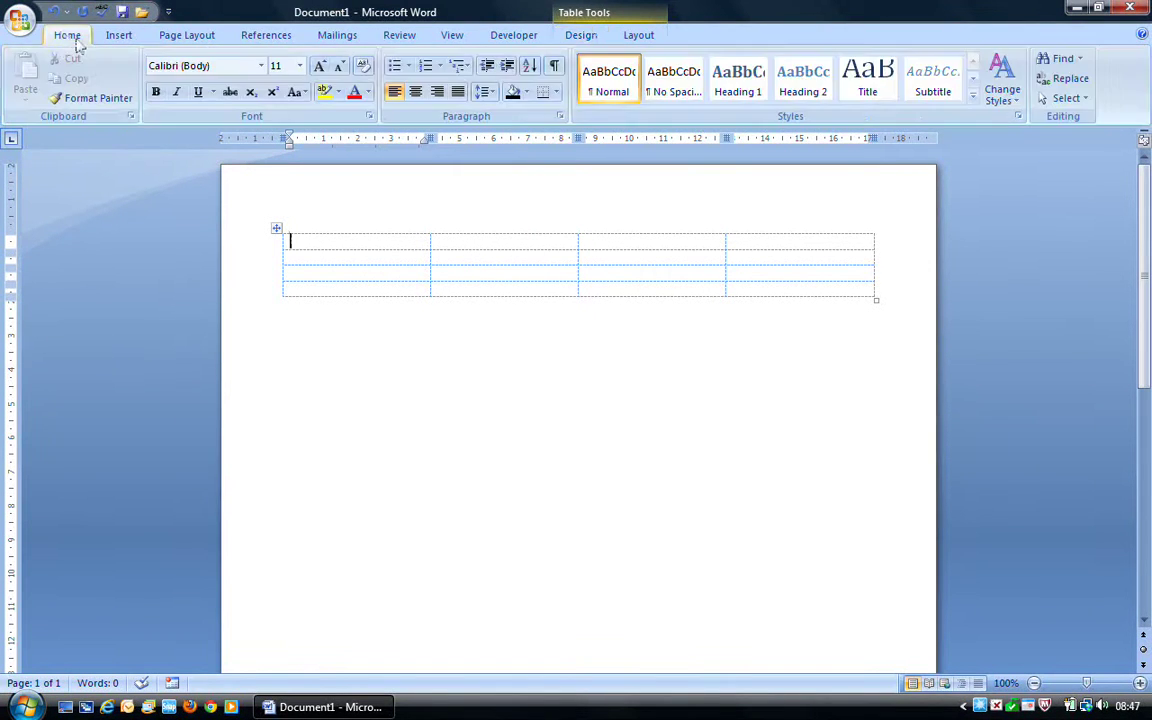
click(554, 66)
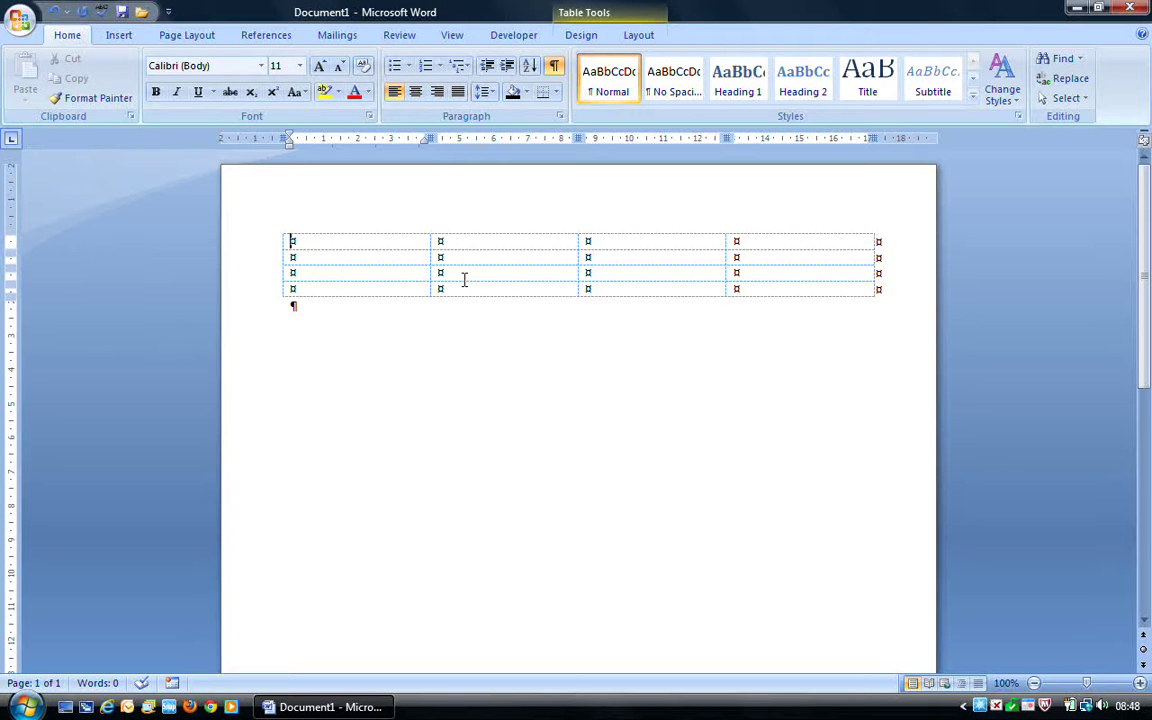
- Apply All Borders to the second cell of the table's first row and move the cursor below the table
click(581, 36)
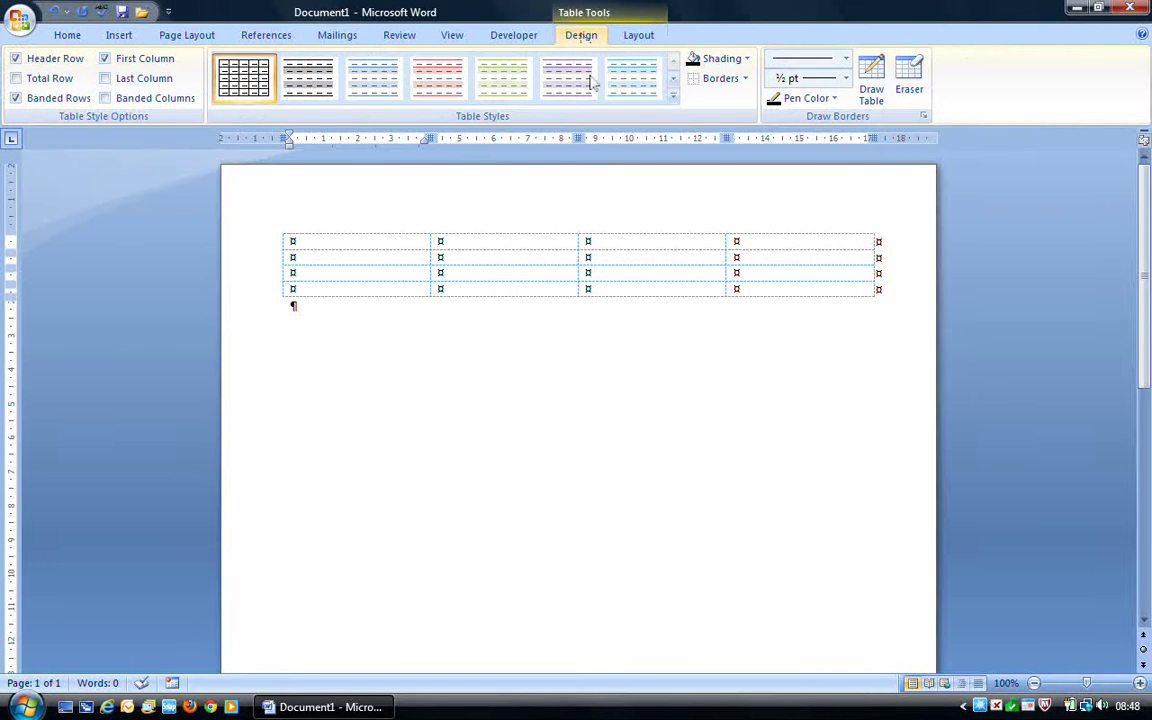
click(478, 241)
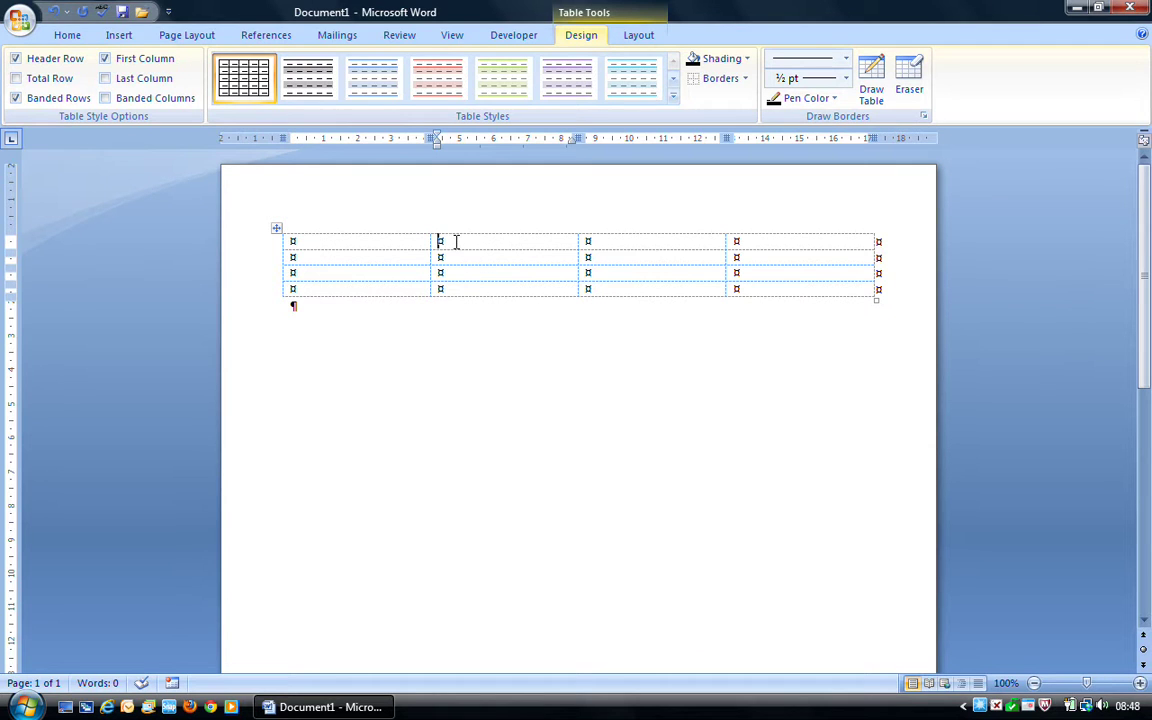
click(746, 78)
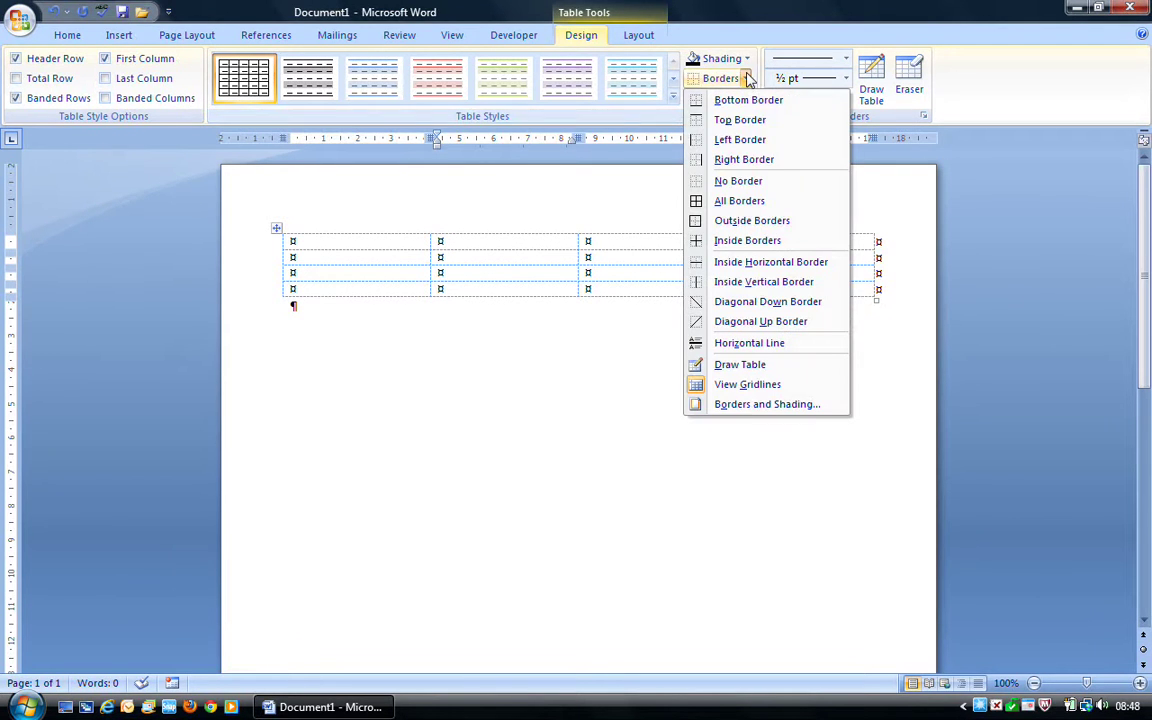
click(746, 200)
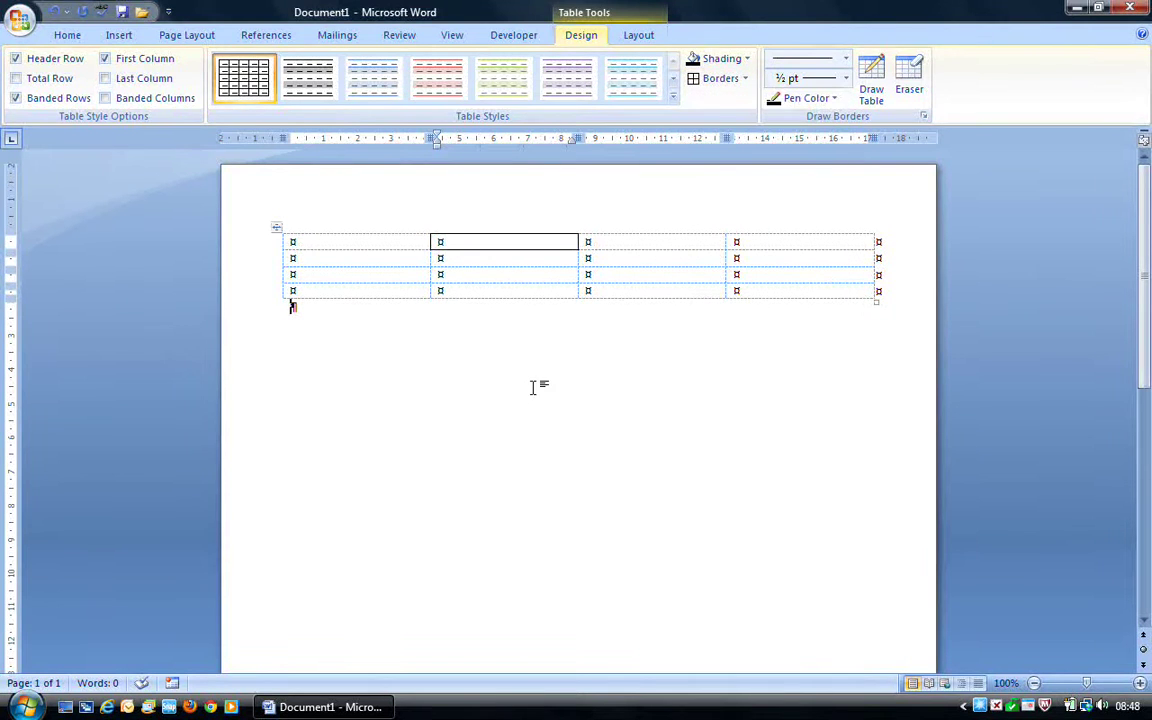
click(533, 388)
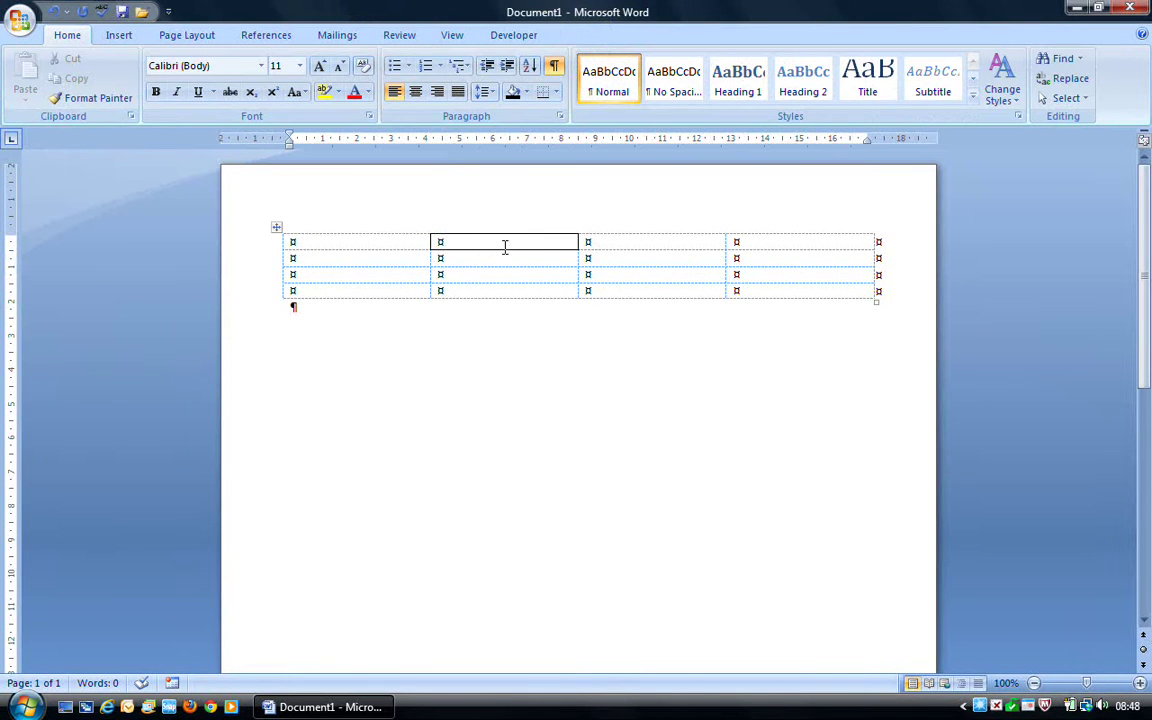
- Add the bottom, top, left and right borders one at a time to the first cell of the second row
click(368, 260)
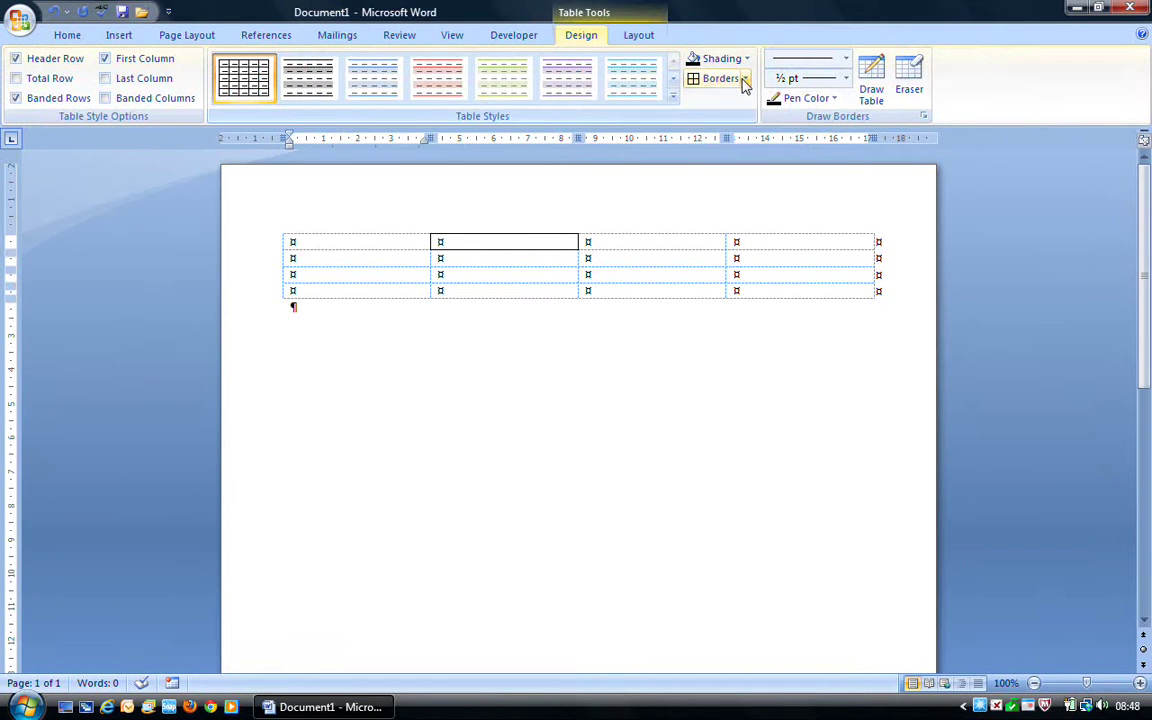
click(745, 78)
click(748, 100)
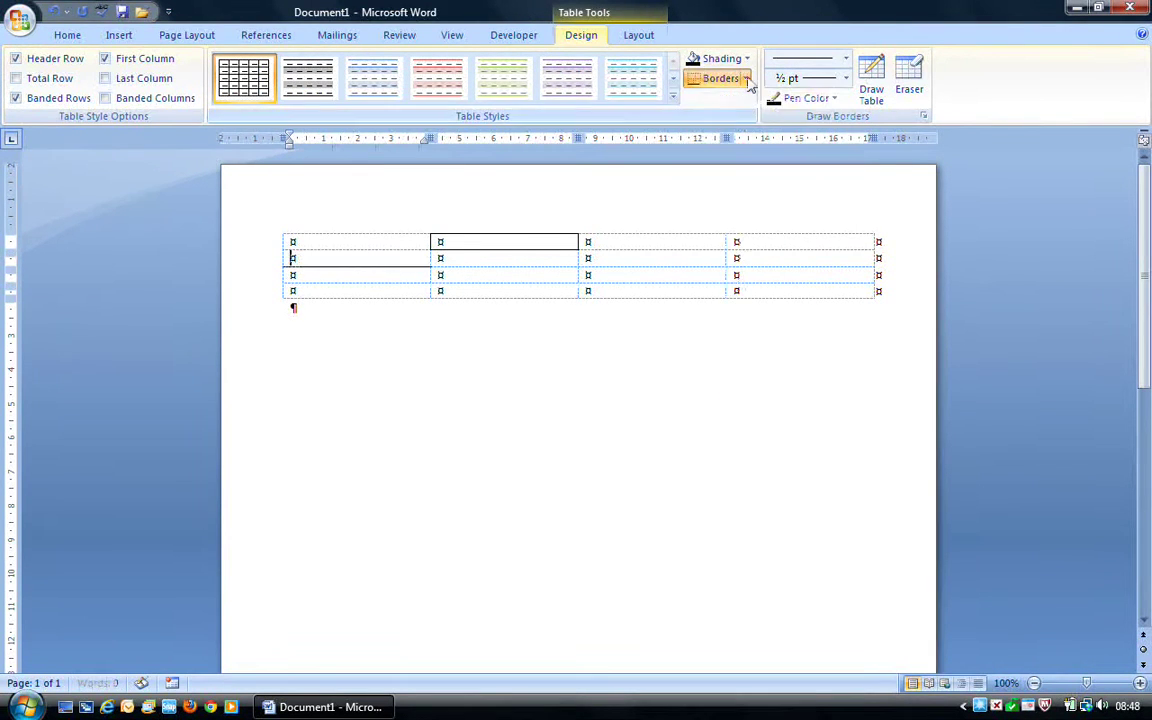
click(745, 78)
click(752, 120)
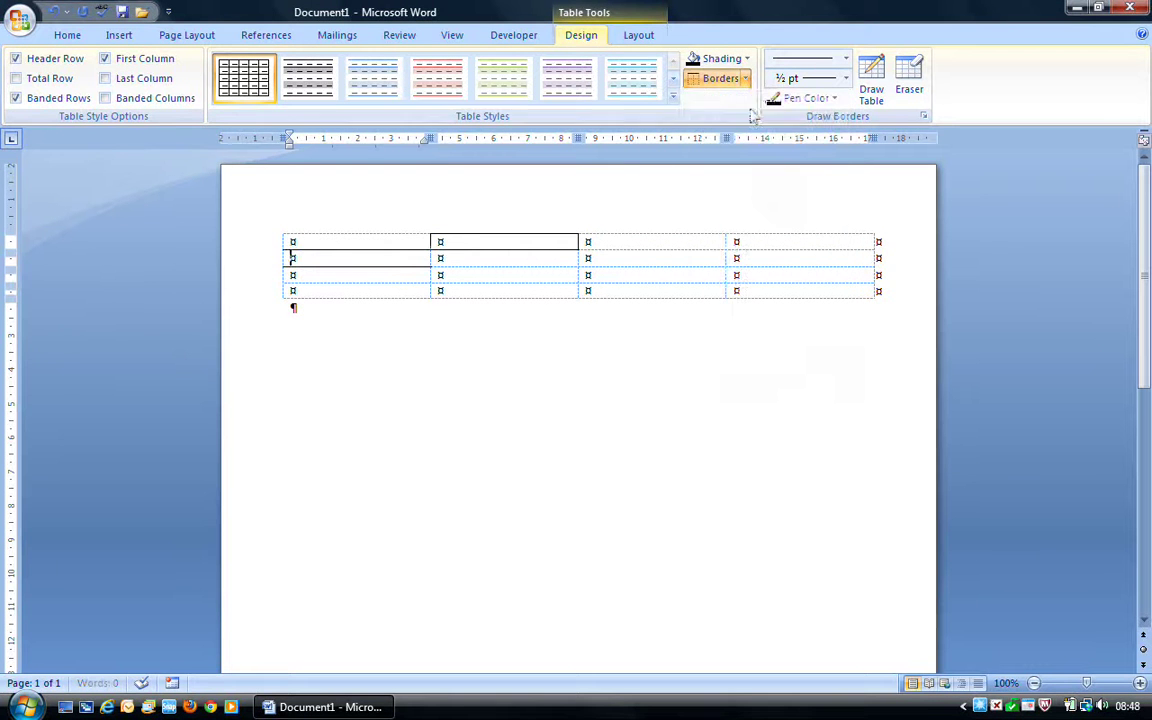
click(745, 78)
click(748, 140)
click(745, 78)
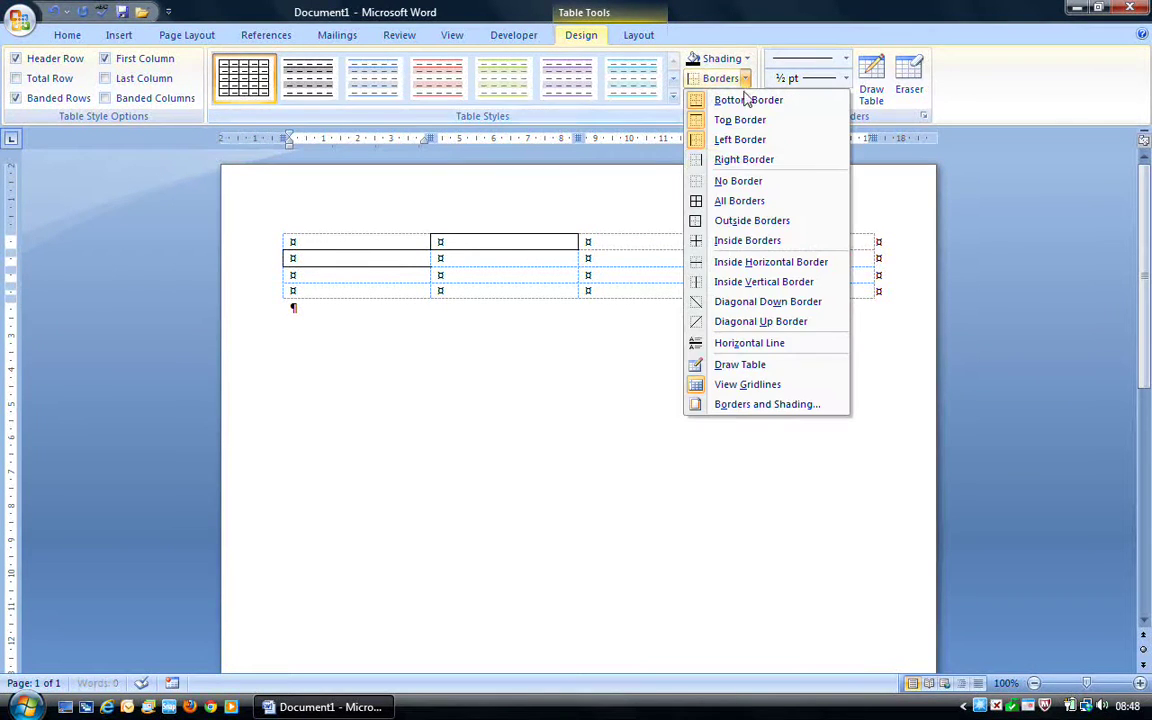
click(750, 159)
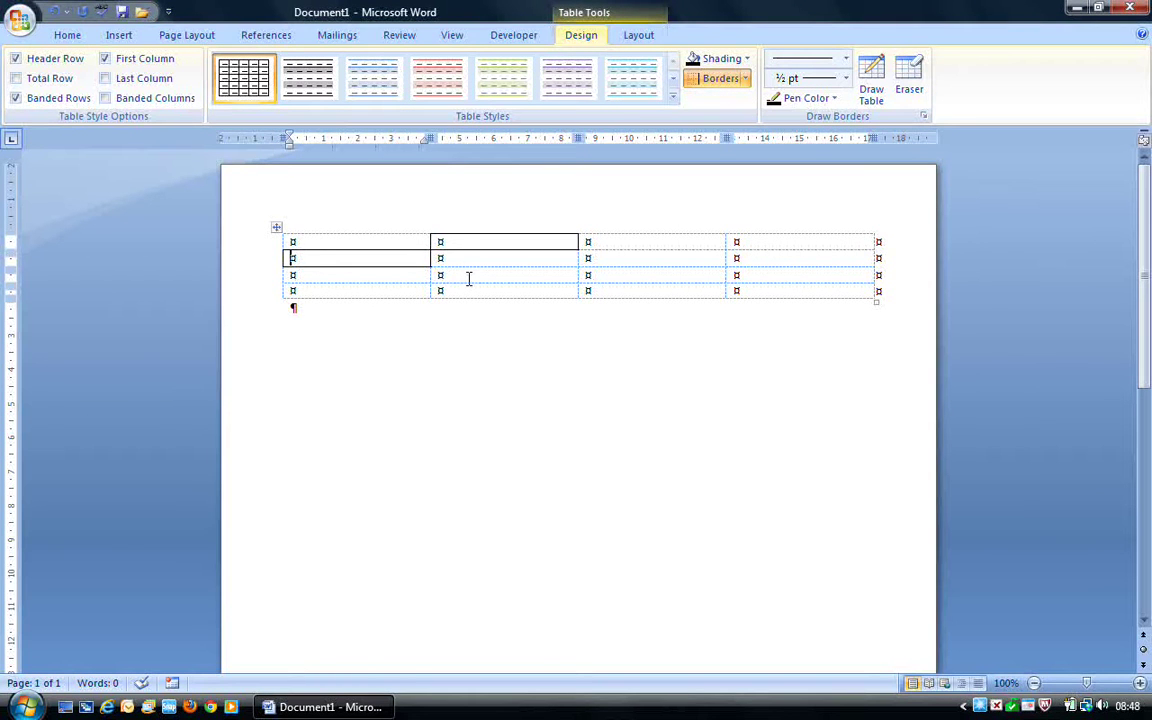
- Hide the table gridlines and apply All Borders to the entire table
click(628, 38)
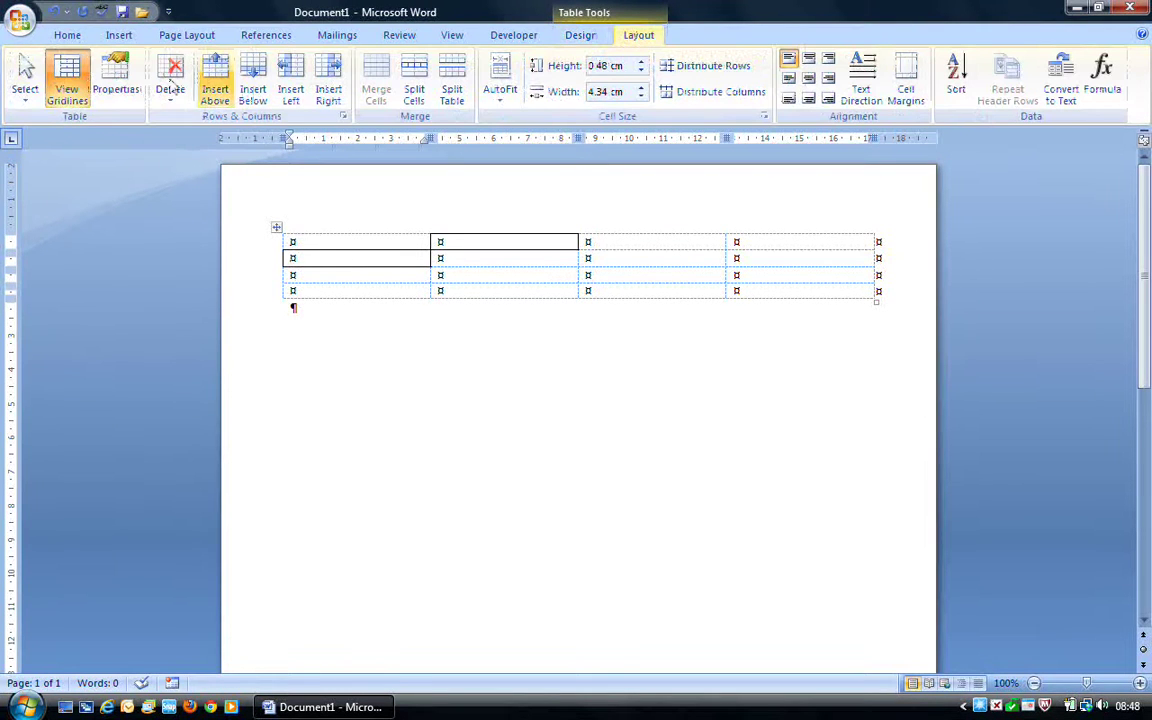
click(67, 80)
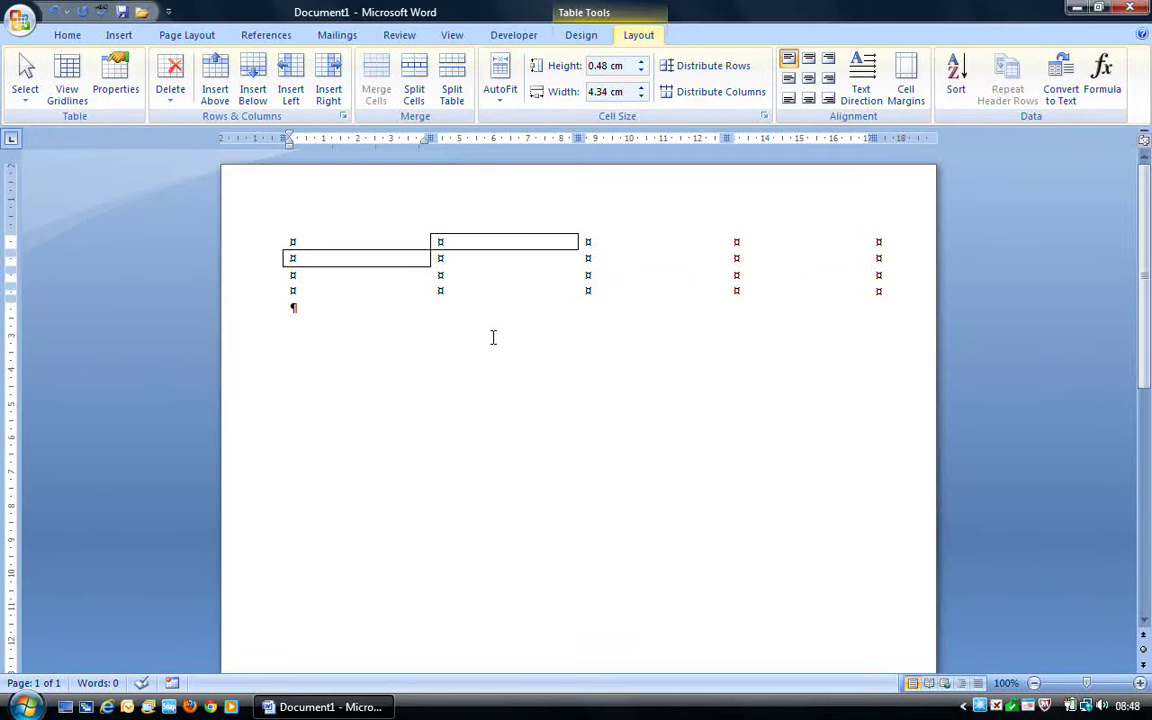
click(275, 228)
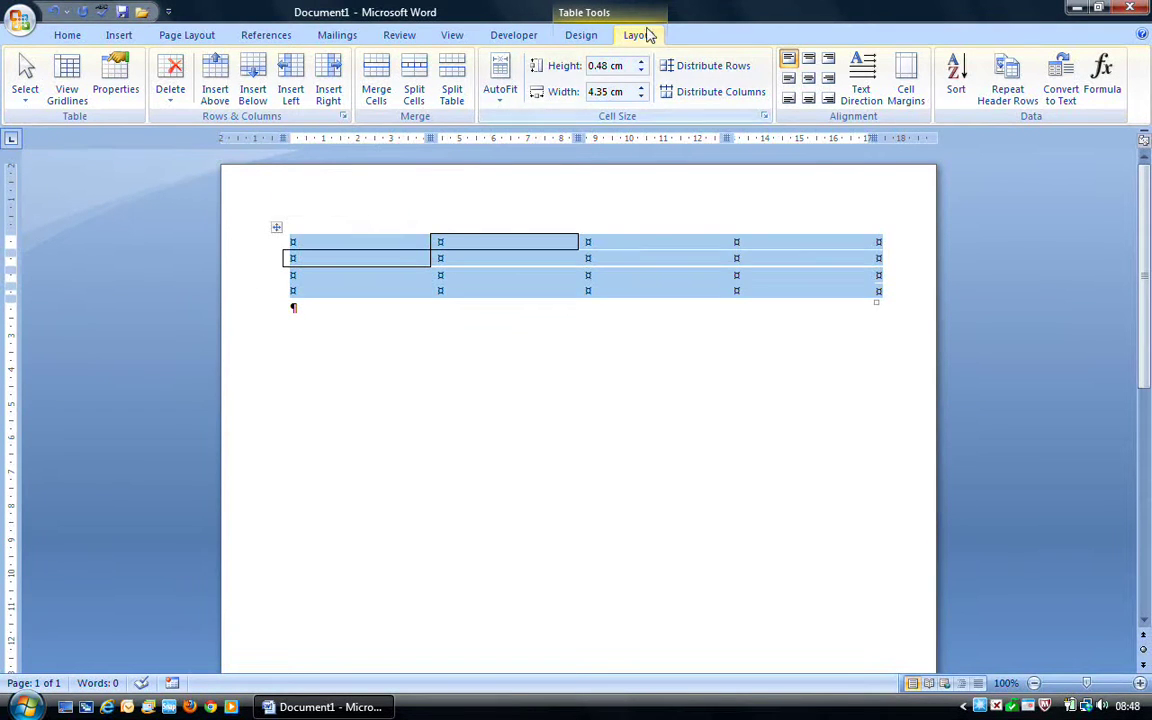
click(584, 37)
click(745, 79)
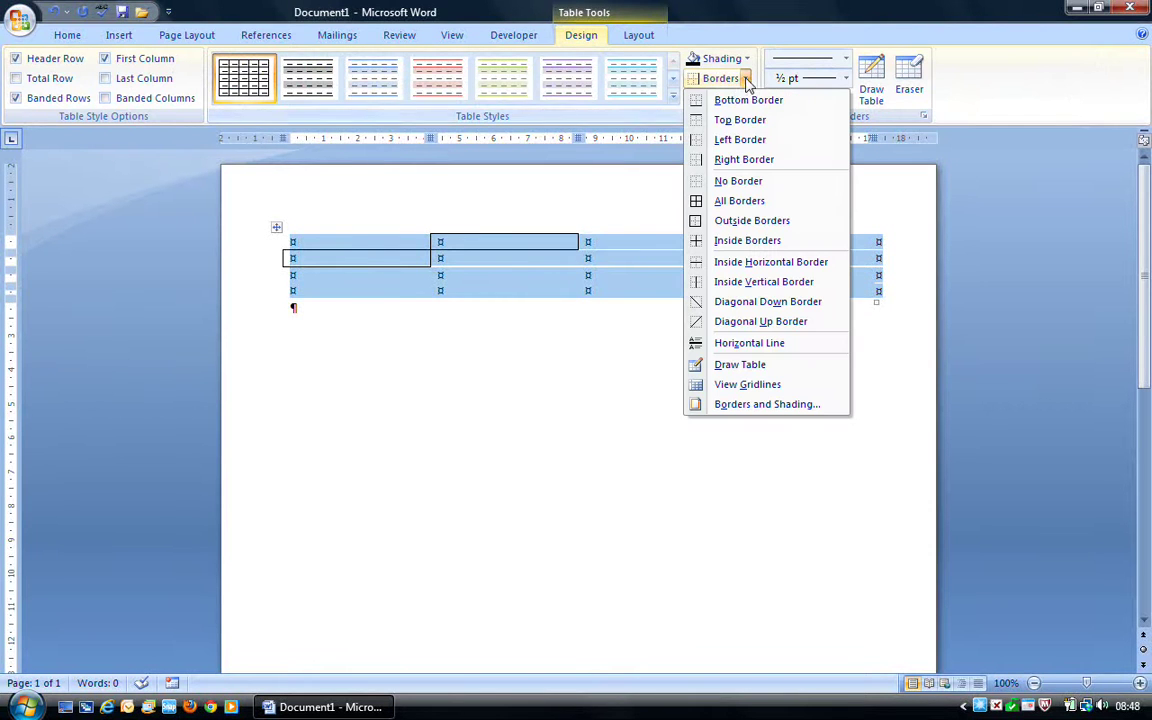
click(765, 204)
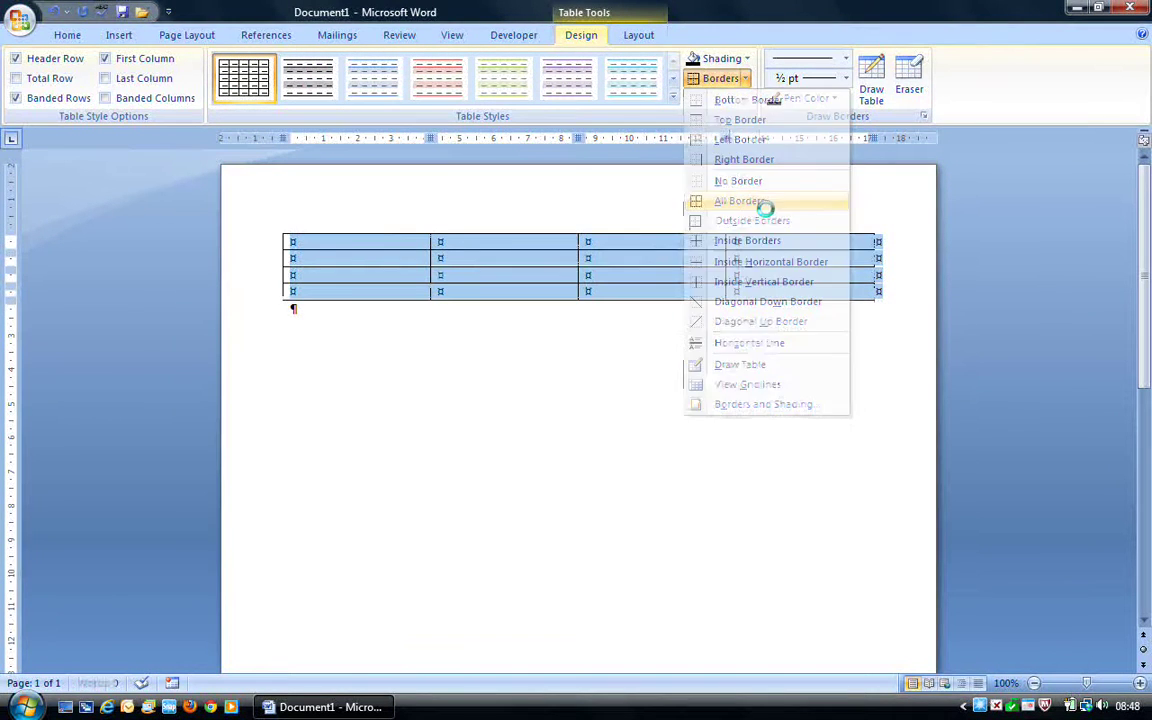
- Remove the whole table's borders with No Border and reapply All Borders
click(745, 79)
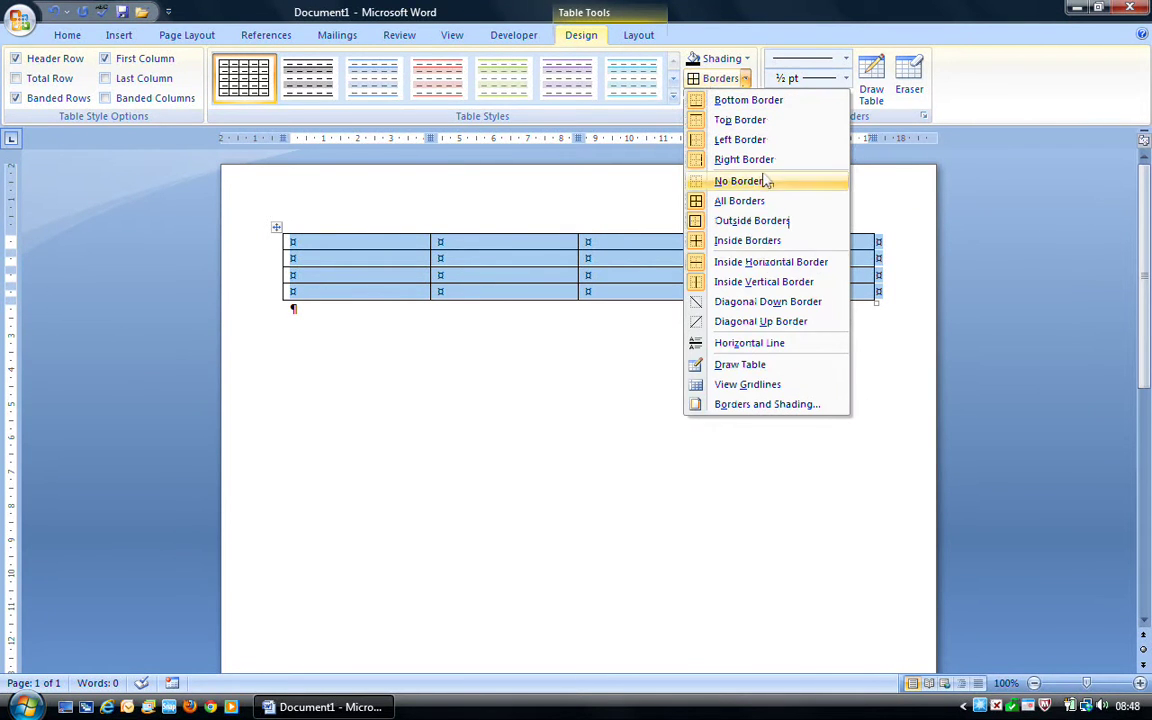
click(742, 181)
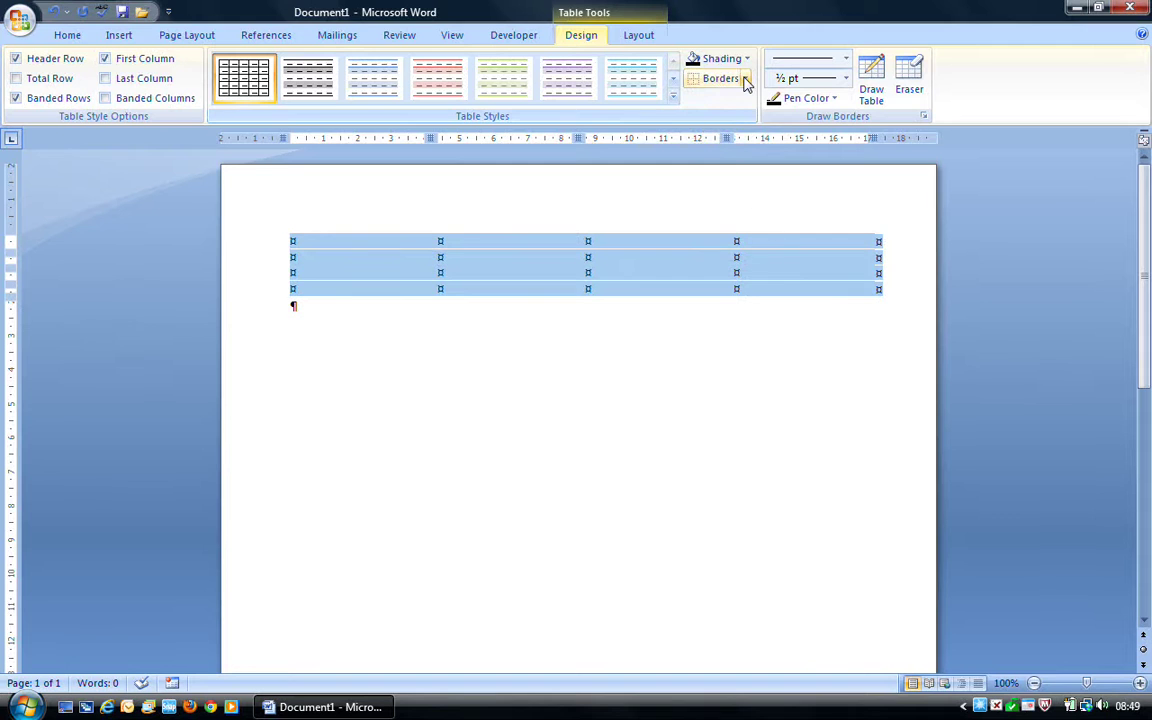
click(745, 80)
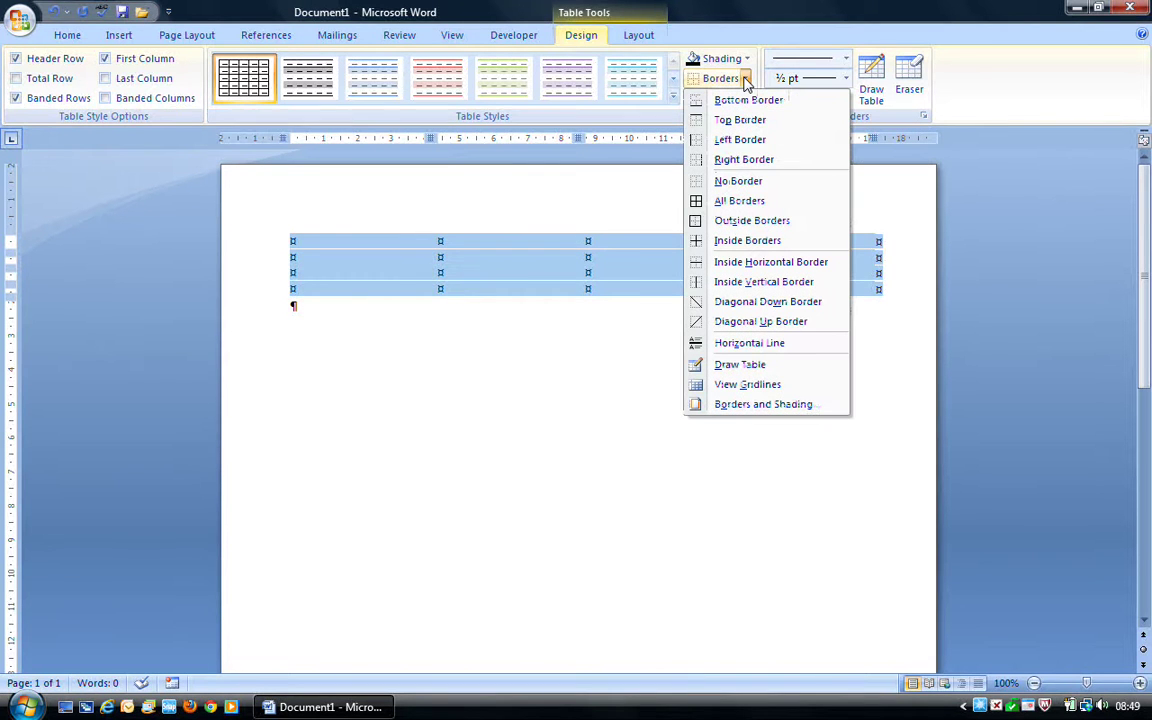
click(745, 200)
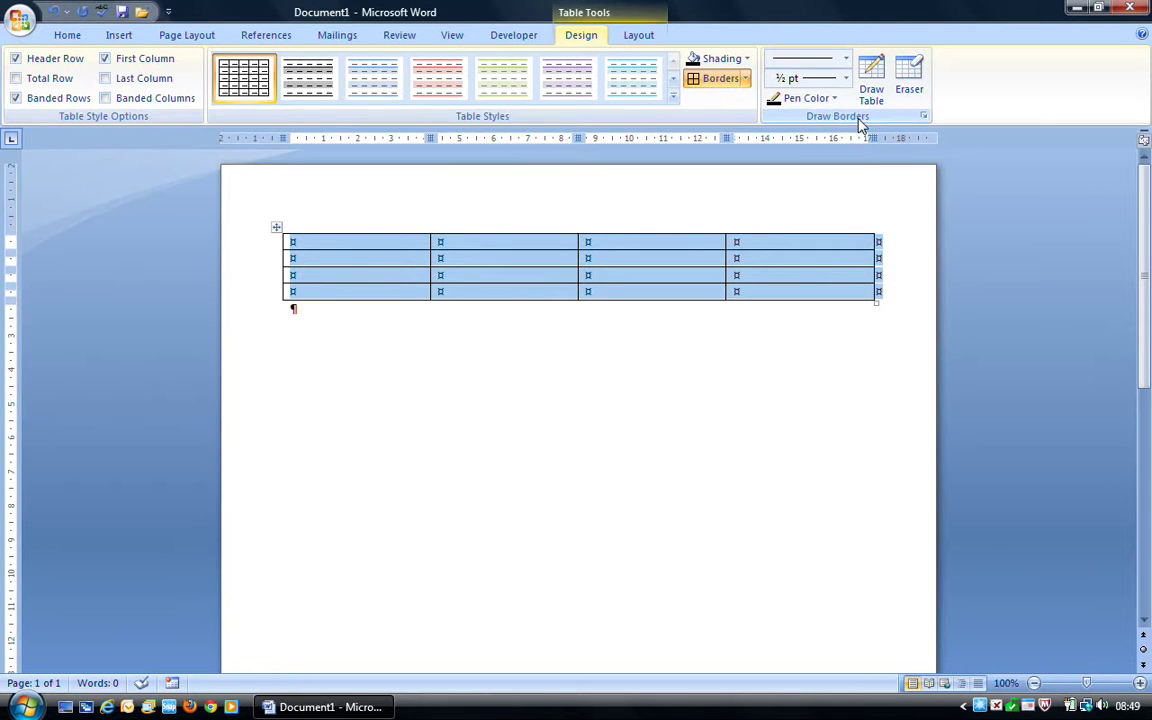
- Draw a second table about 15 cm wide below the first, with a nested box, a vertical divider and a horizontally split right column
click(871, 88)
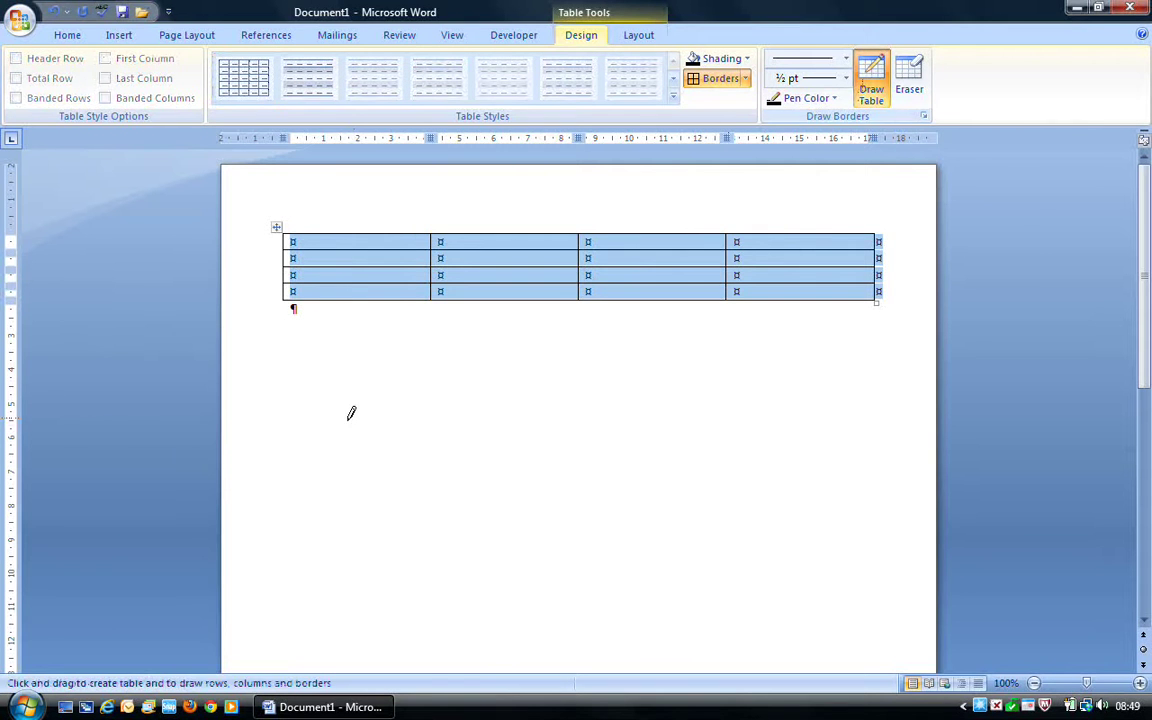
mouse_move(329, 332)
mouse_down()
mouse_move(700, 347)
mouse_move(828, 418)
mouse_move(835, 407)
mouse_up()
mouse_move(371, 362)
mouse_down()
mouse_move(549, 372)
mouse_move(639, 401)
mouse_up()
drag(701, 396, 806, 388)
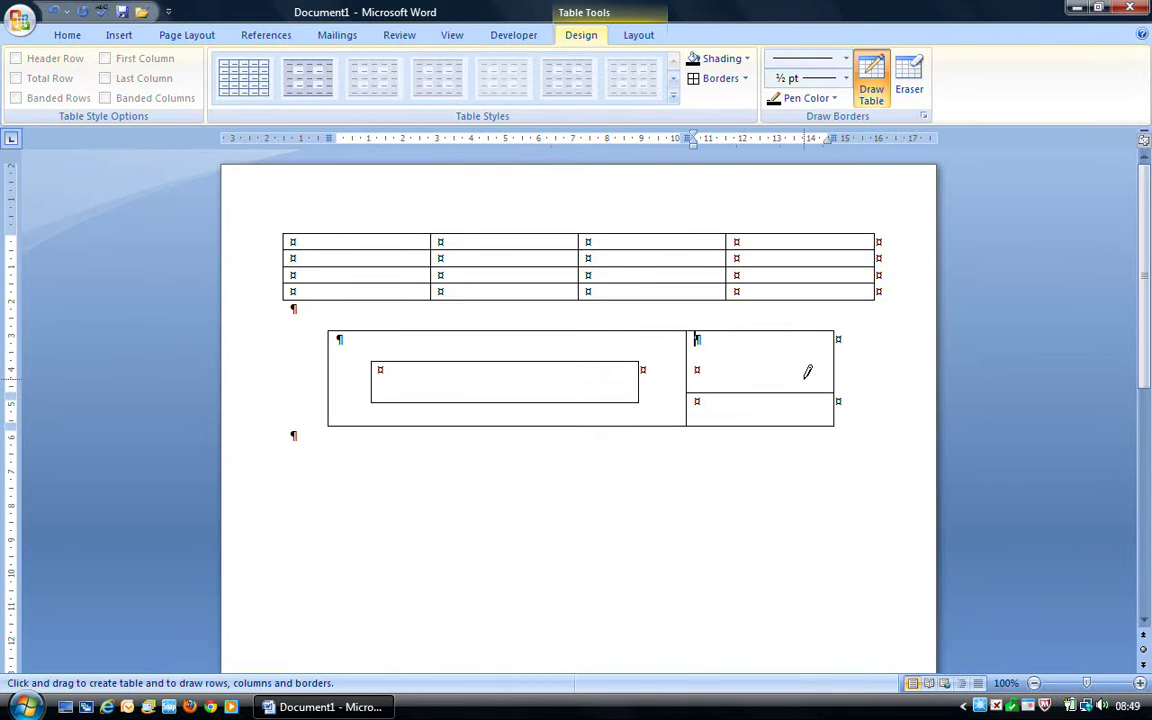
- Draw a vertical divider through the drawn table's right column using a thick-and-thin line style at 6 pt
click(845, 58)
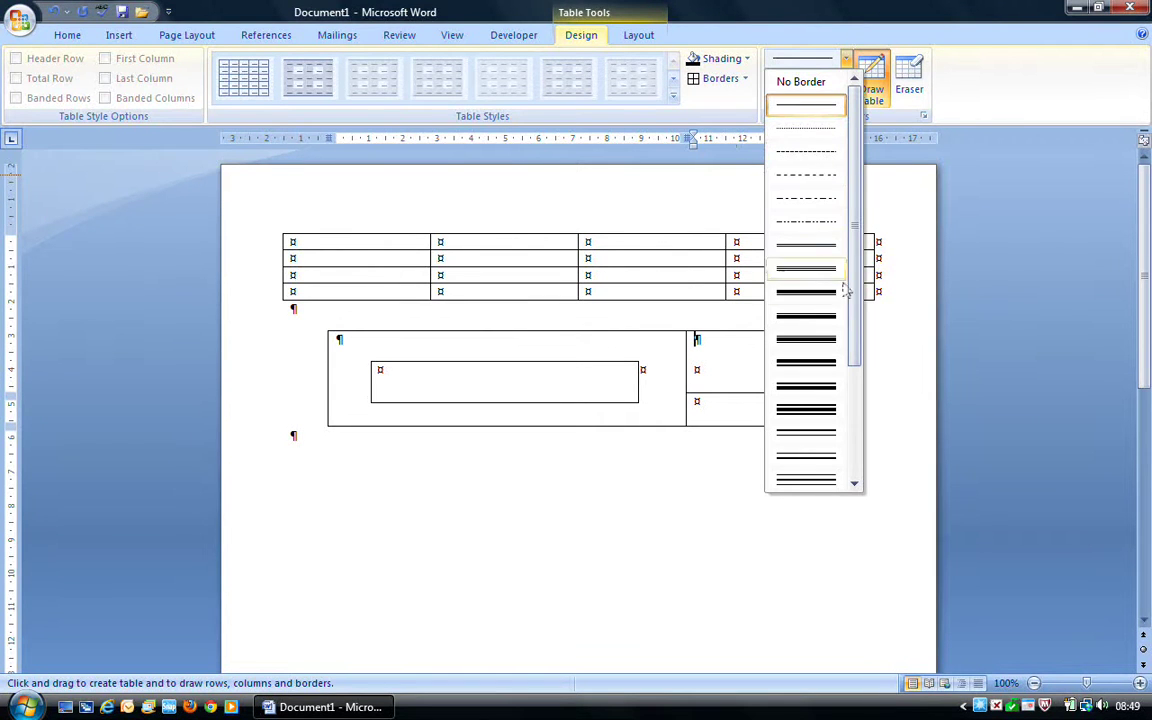
click(819, 320)
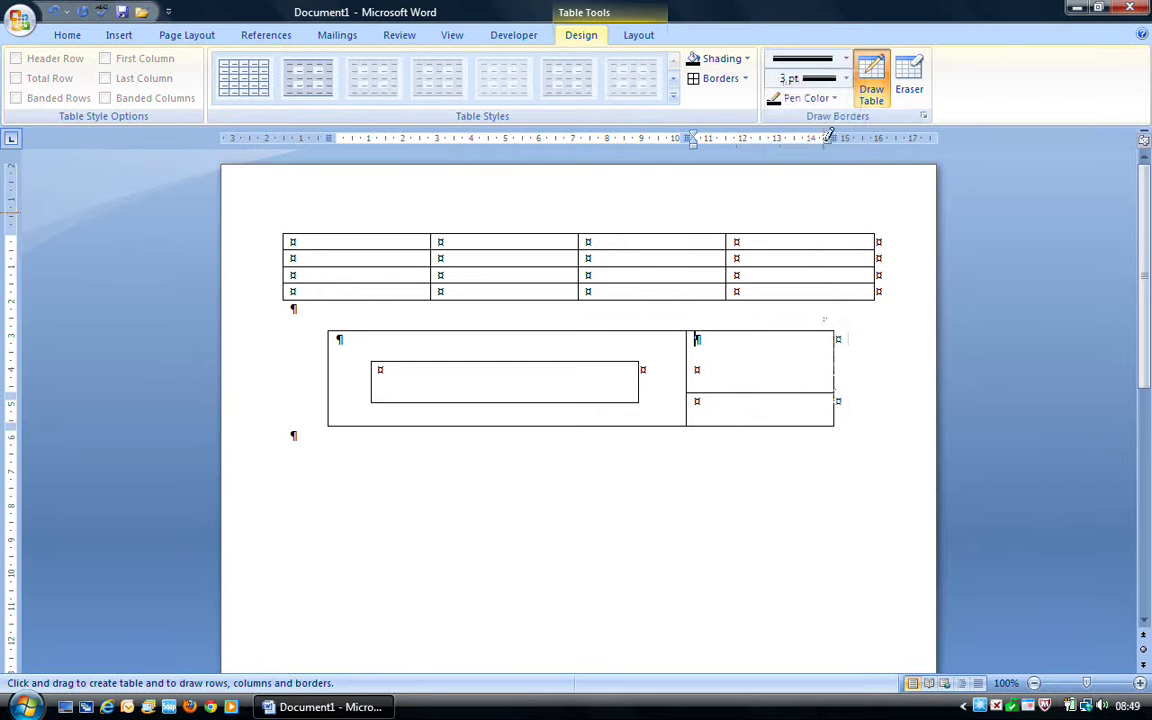
click(845, 79)
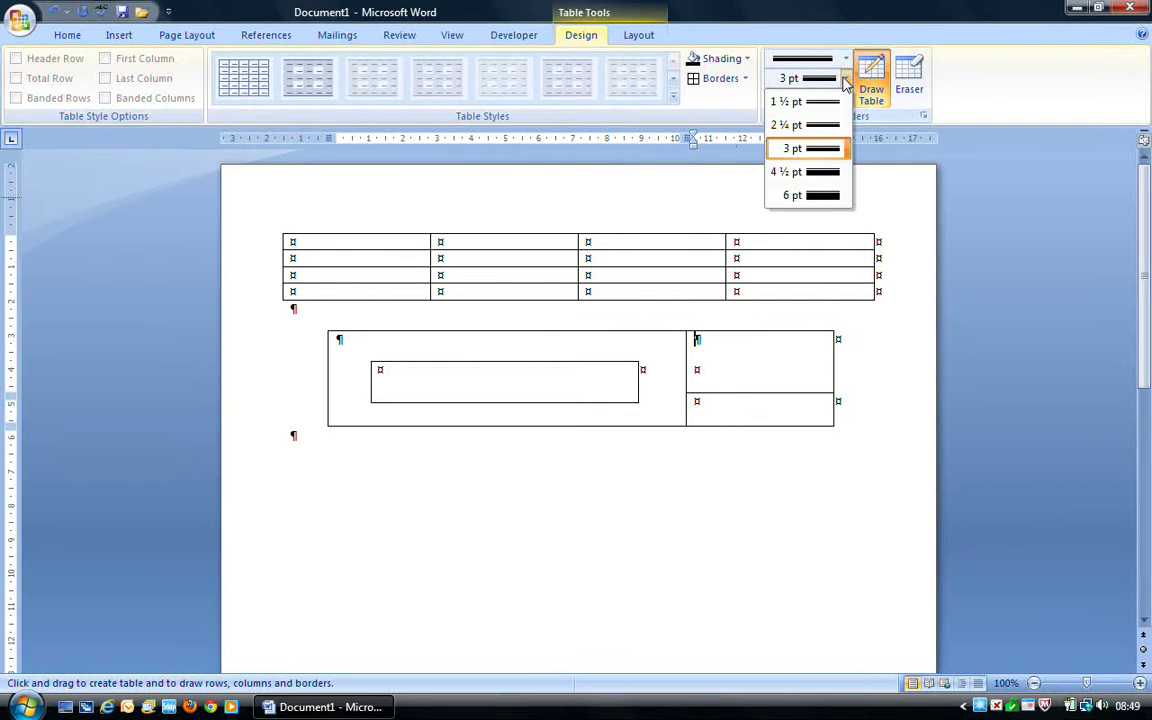
click(816, 195)
drag(764, 340, 764, 418)
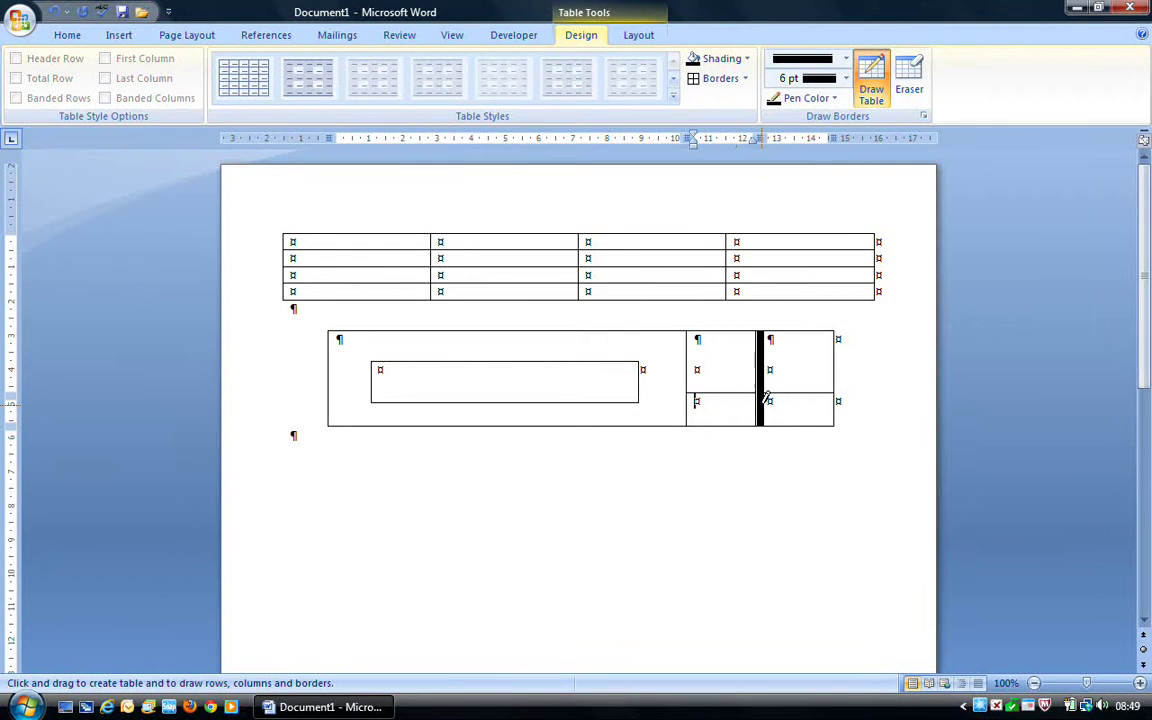
- Set the pen colour to dark teal and draw a horizontal divider across the upper cells of the drawn table's right side
click(834, 98)
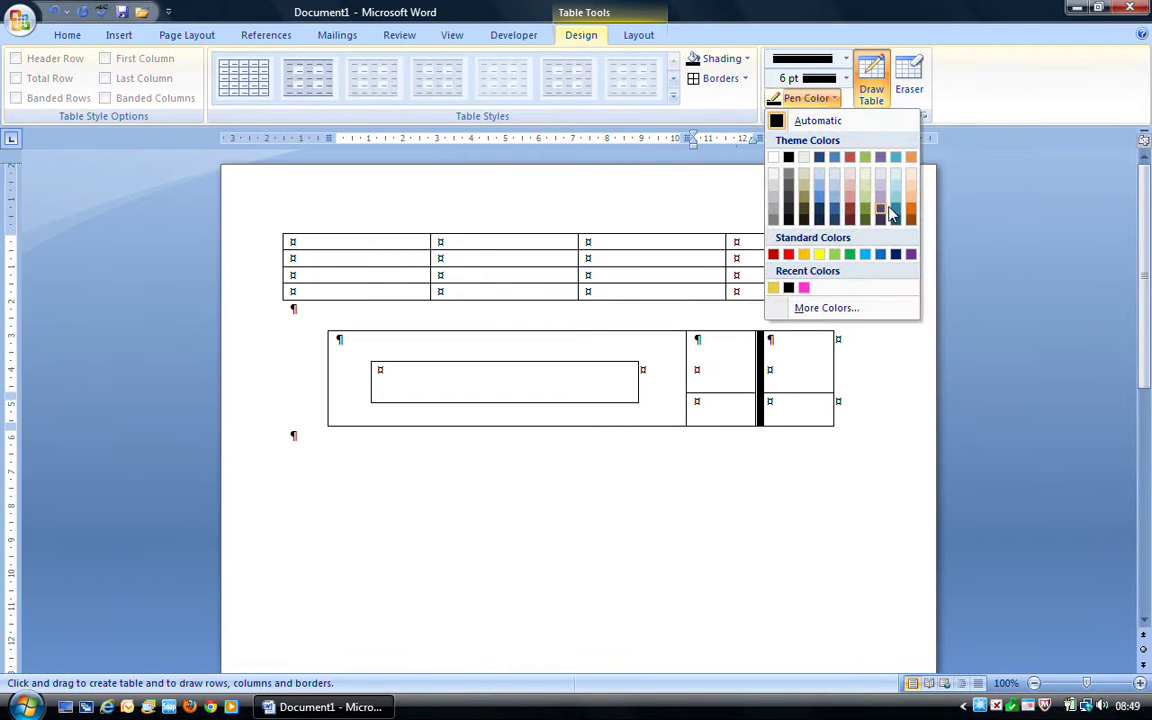
click(819, 198)
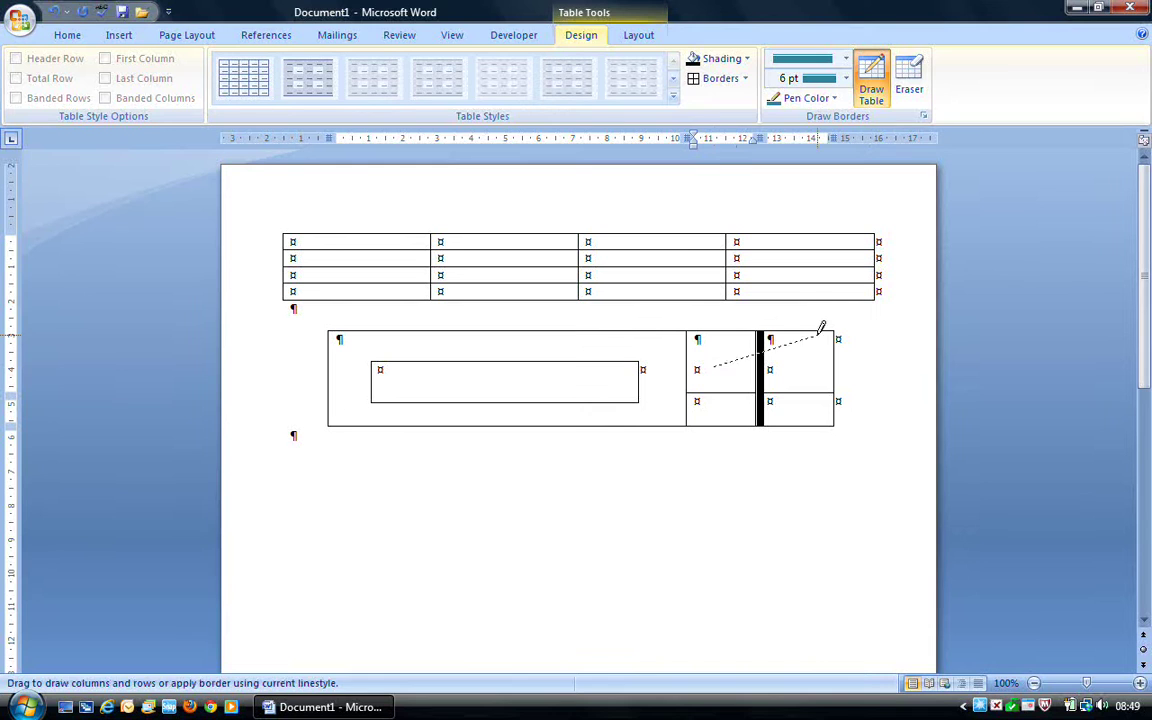
drag(735, 365, 800, 347)
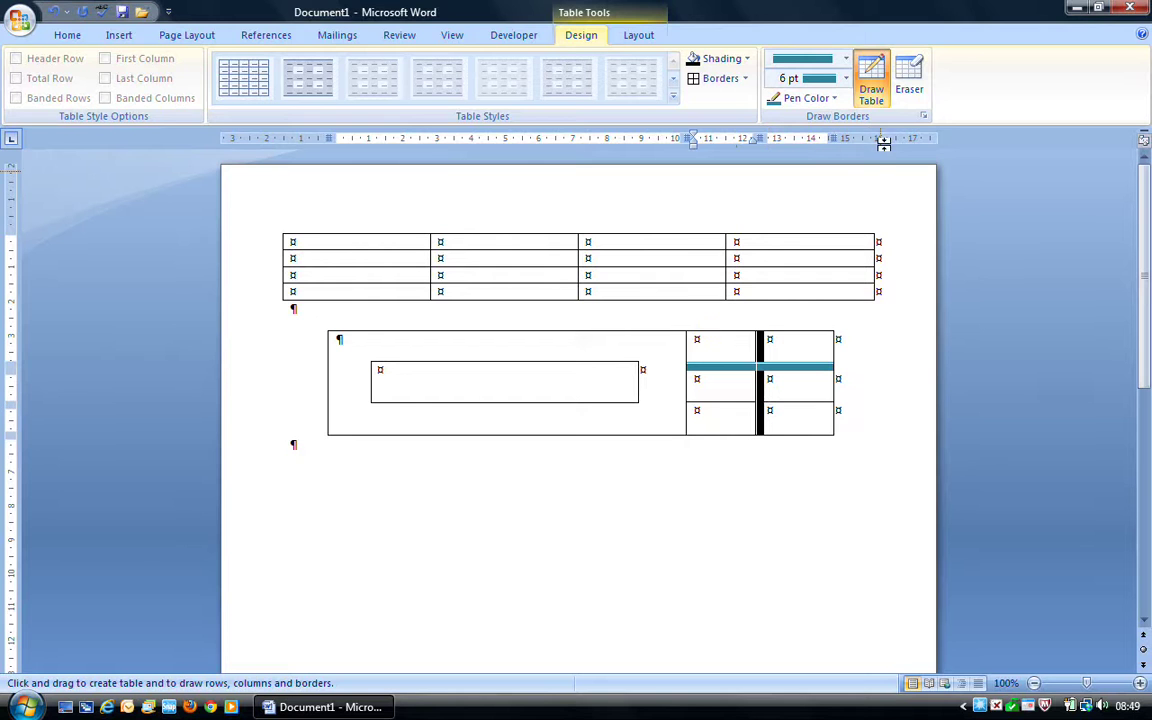
- Erase all the inner dividers in the drawn table's right column, leaving it as one single cell
click(911, 68)
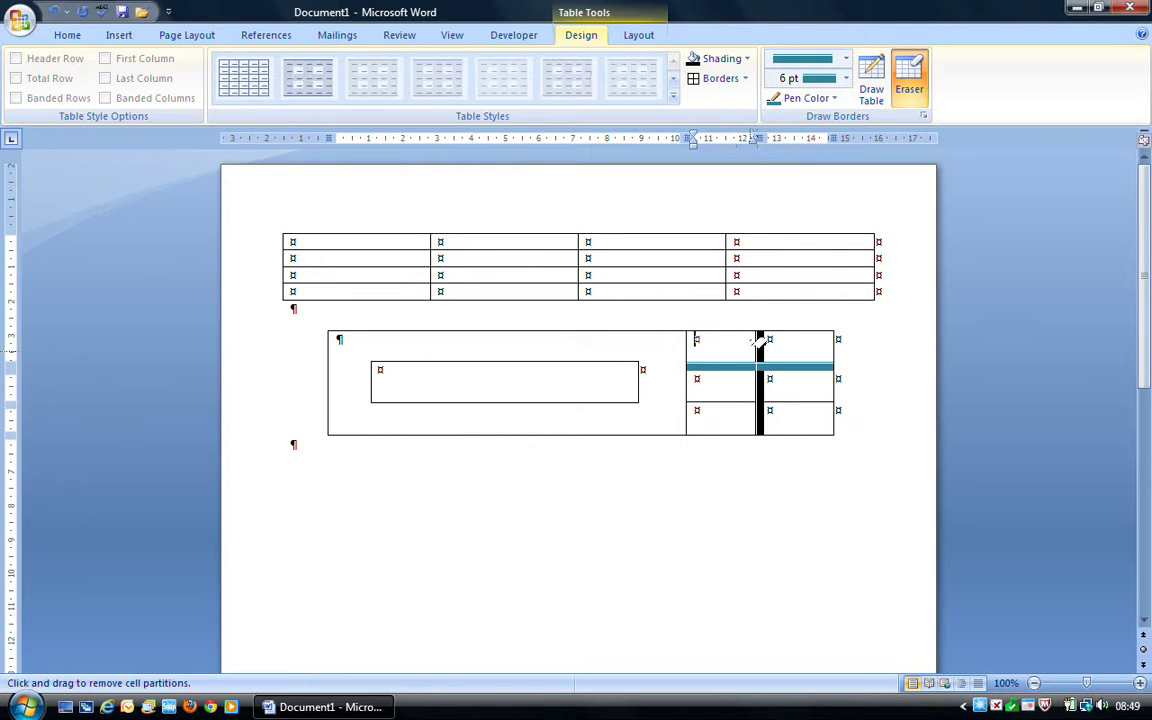
click(763, 340)
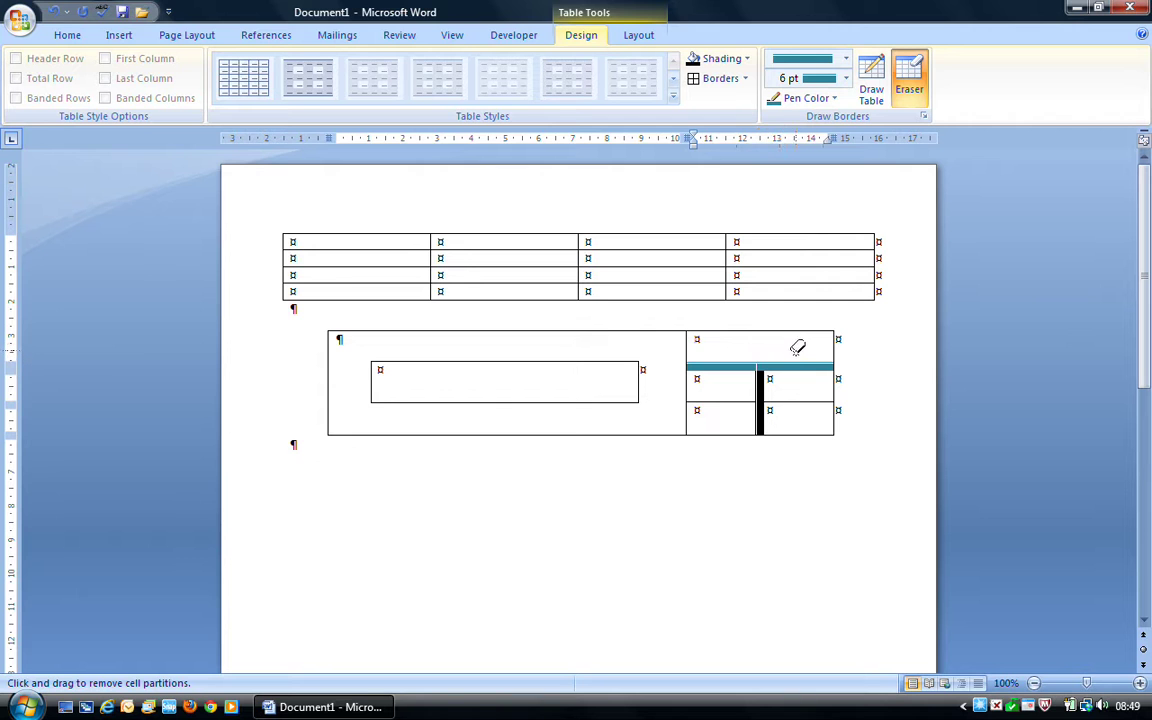
click(791, 364)
click(763, 382)
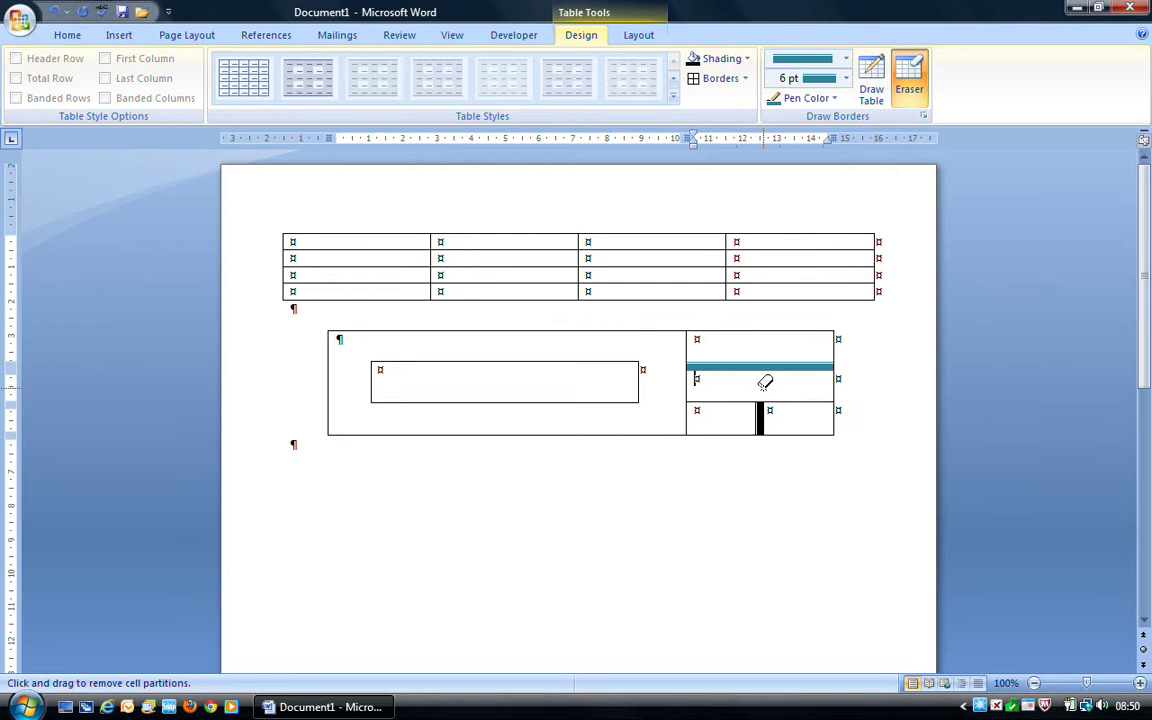
mouse_move(738, 343)
mouse_down()
mouse_move(740, 411)
mouse_move(784, 420)
mouse_up()
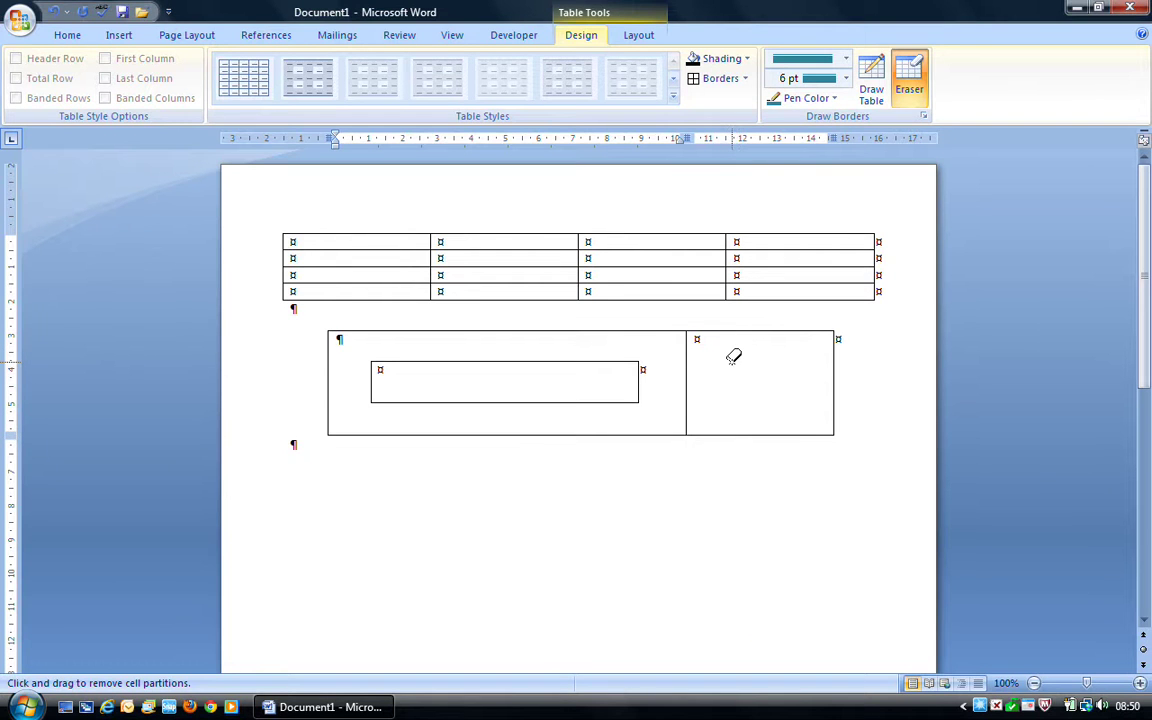
- Show table gridlines and erase the borders between rows 2 to 4 in the first table's last column
click(636, 35)
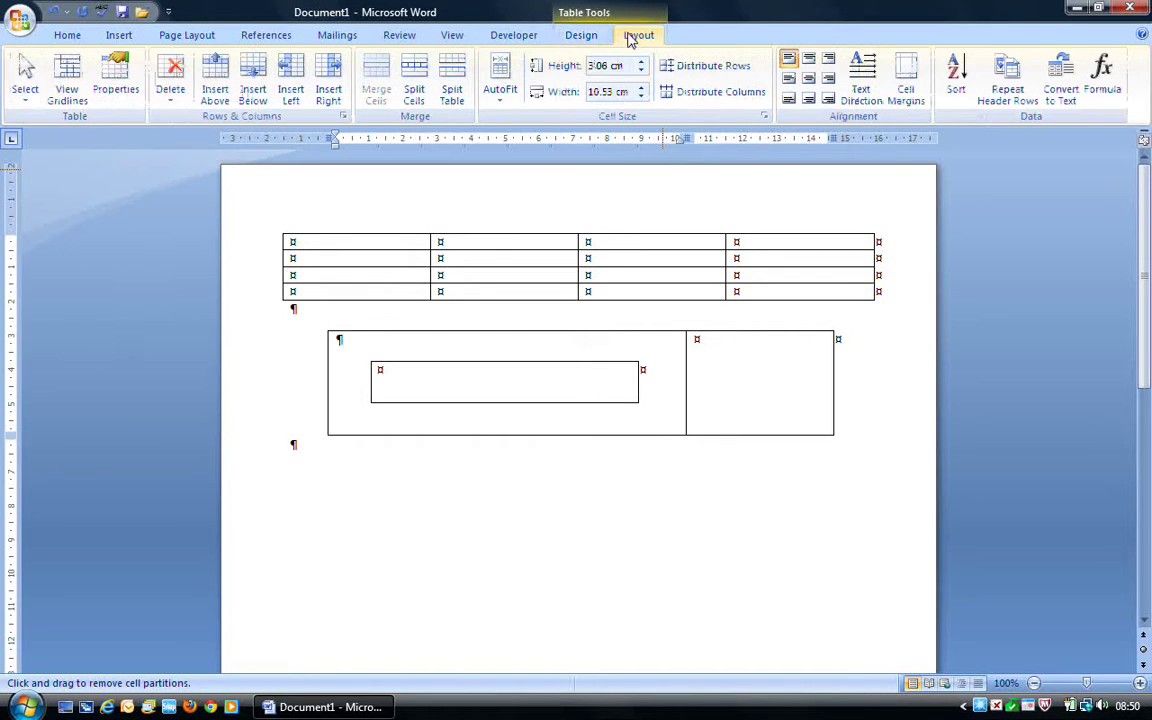
click(79, 90)
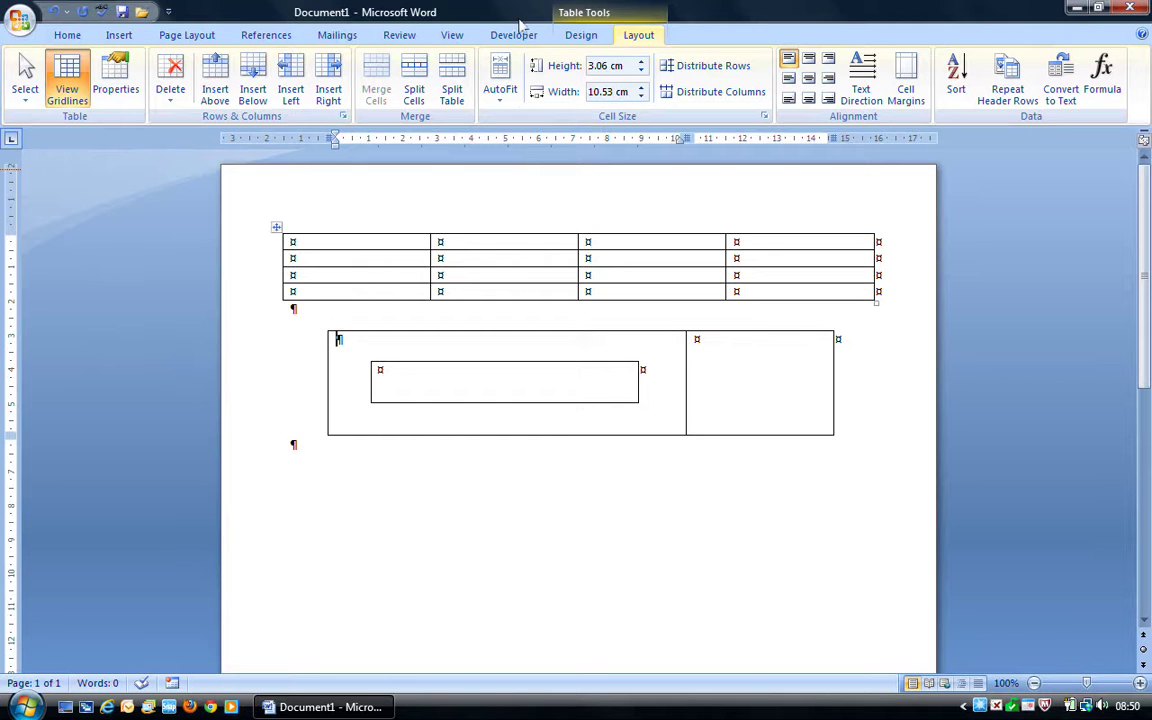
click(591, 36)
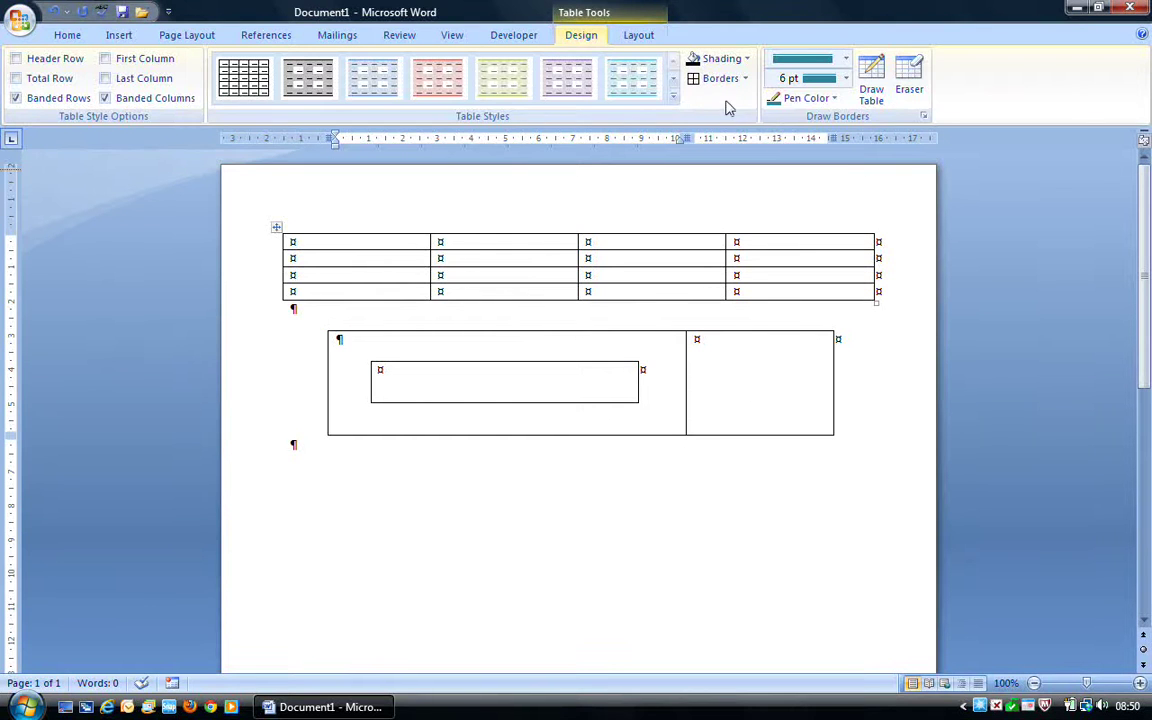
click(909, 77)
drag(795, 256, 794, 279)
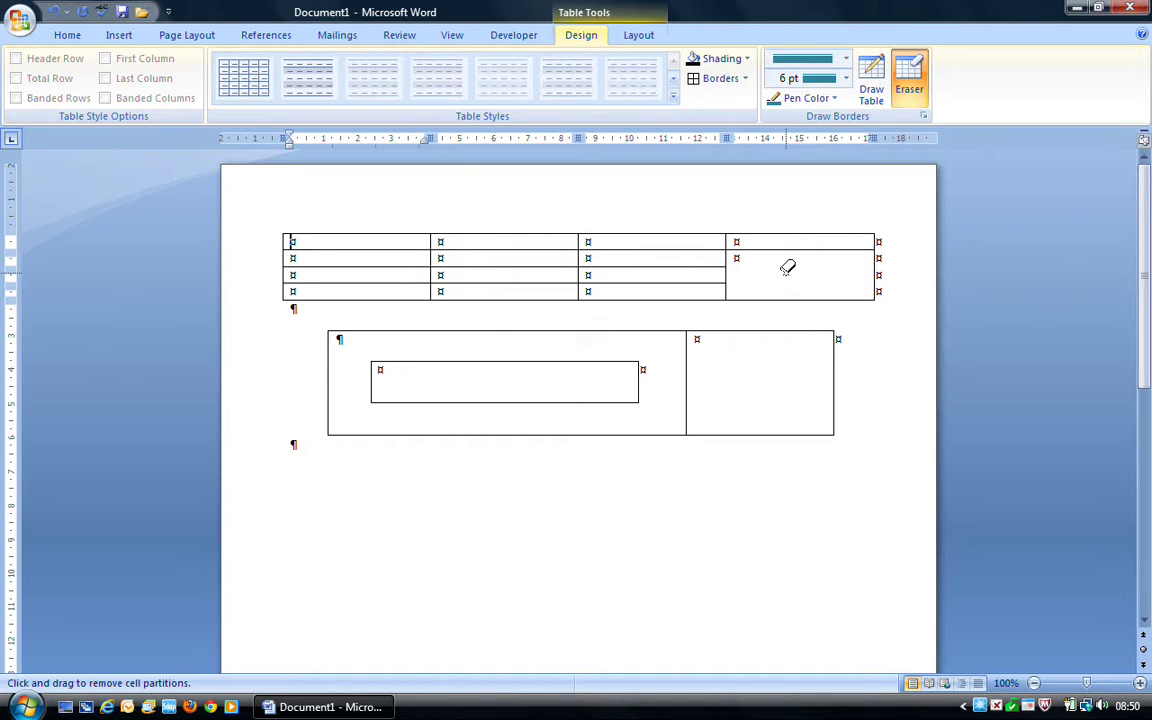
key(Escape)
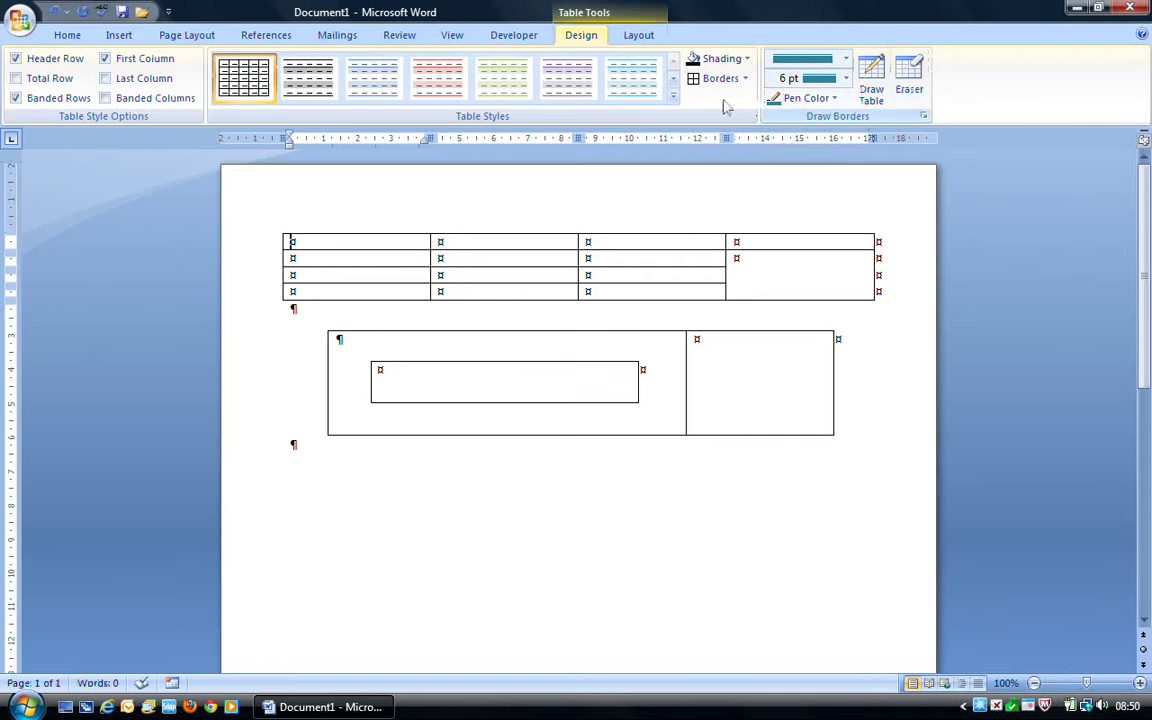
- Use the Select options to select the first table's first cell, then its cell in row 3, column 2
click(638, 36)
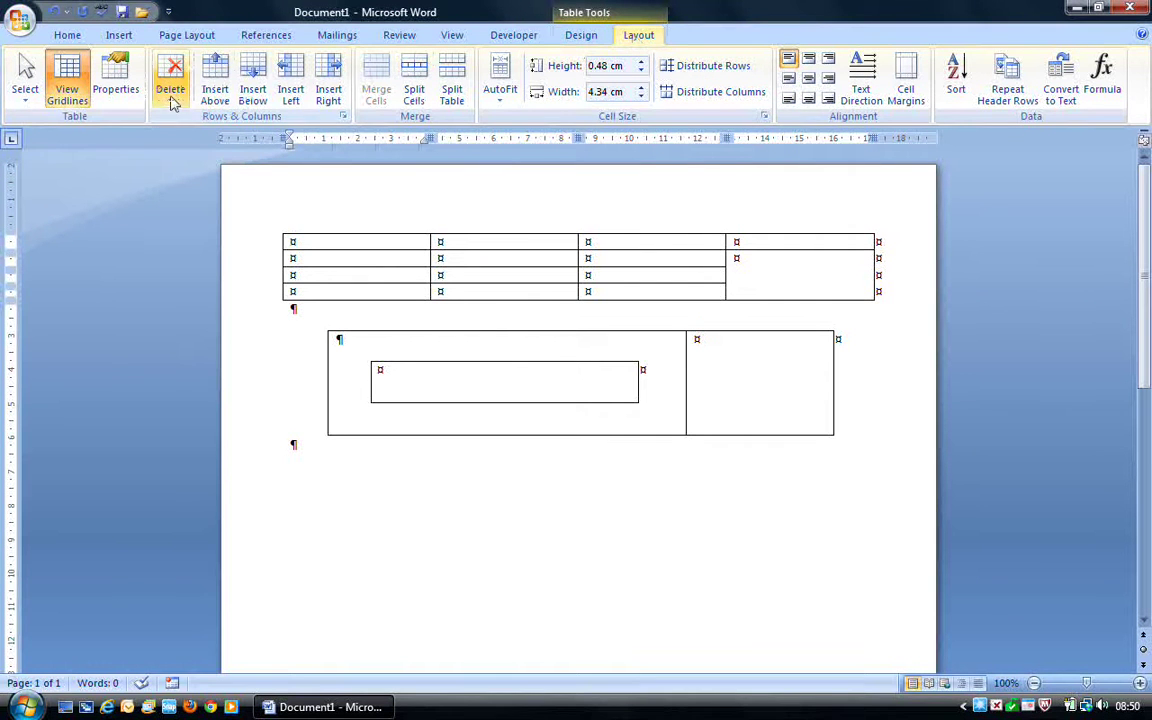
click(72, 90)
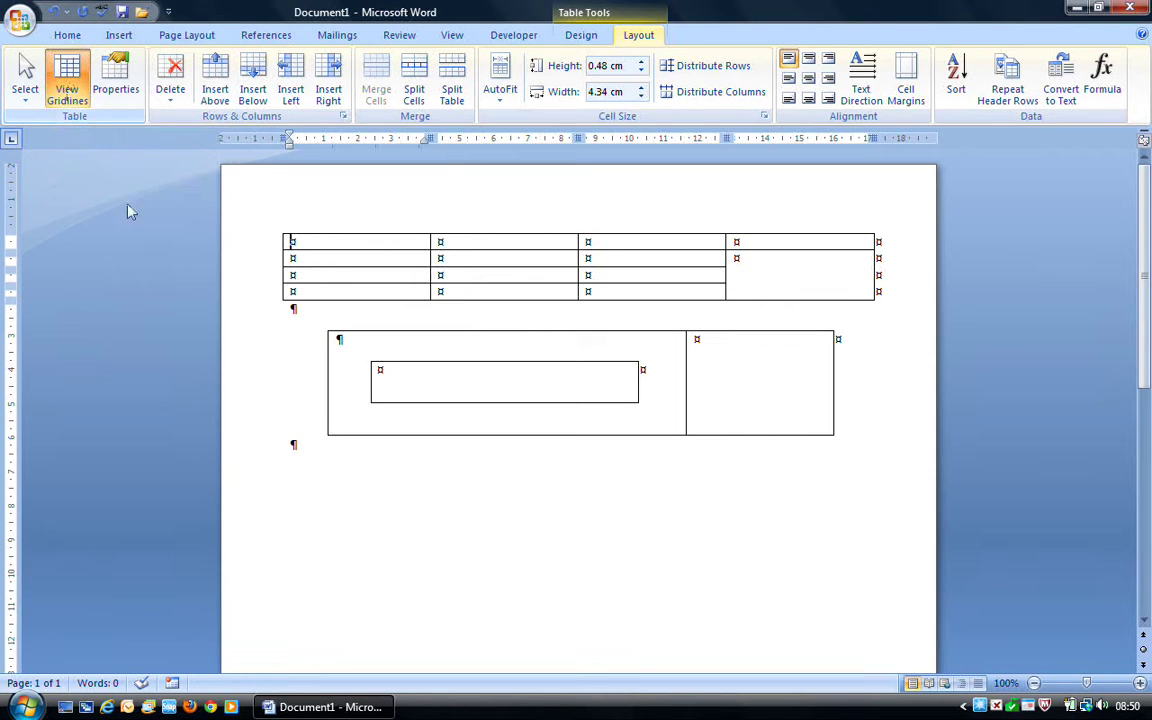
click(20, 78)
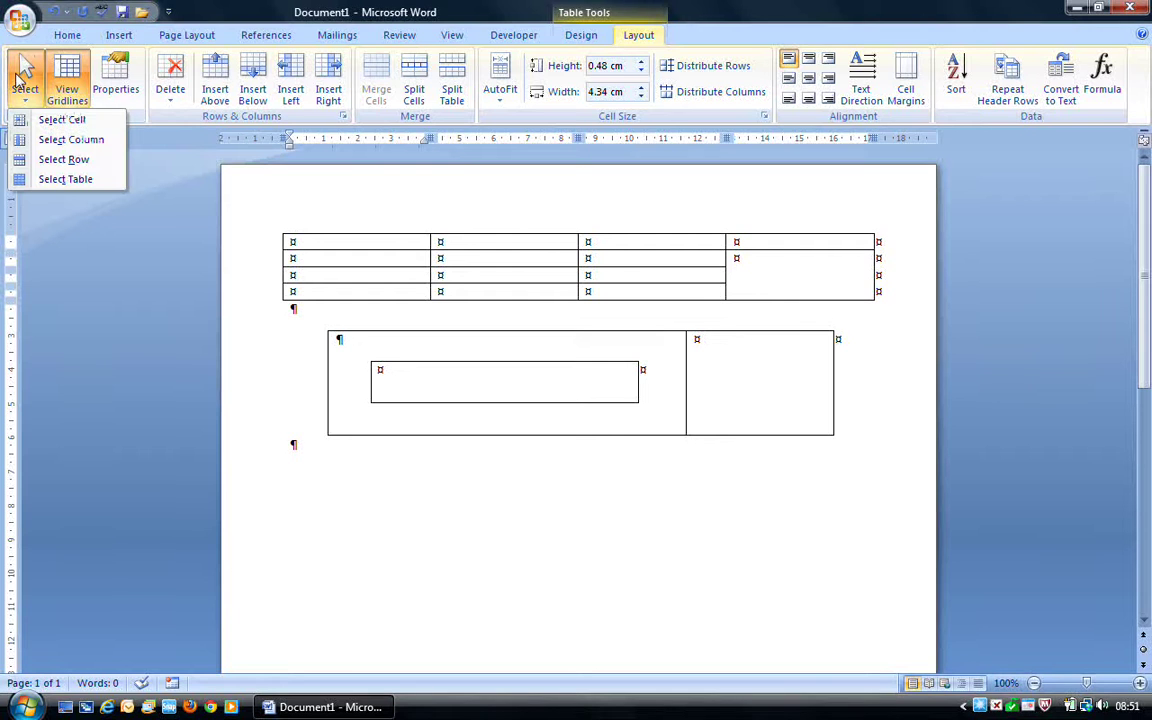
click(61, 121)
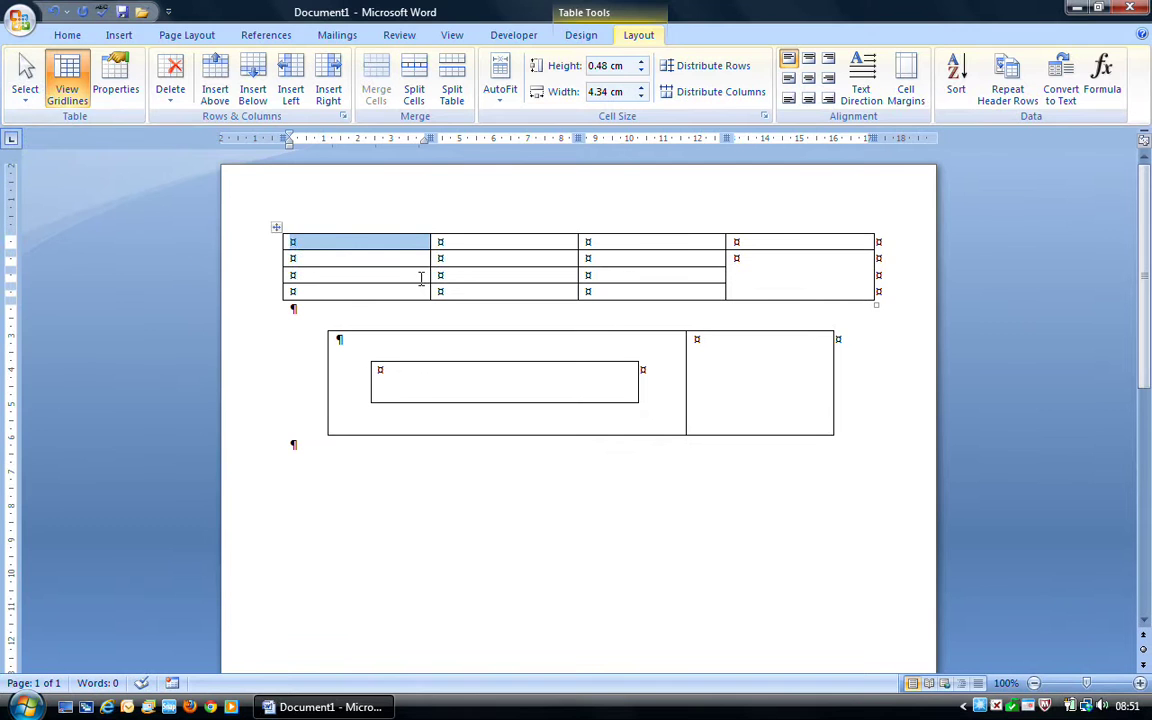
click(442, 275)
click(26, 78)
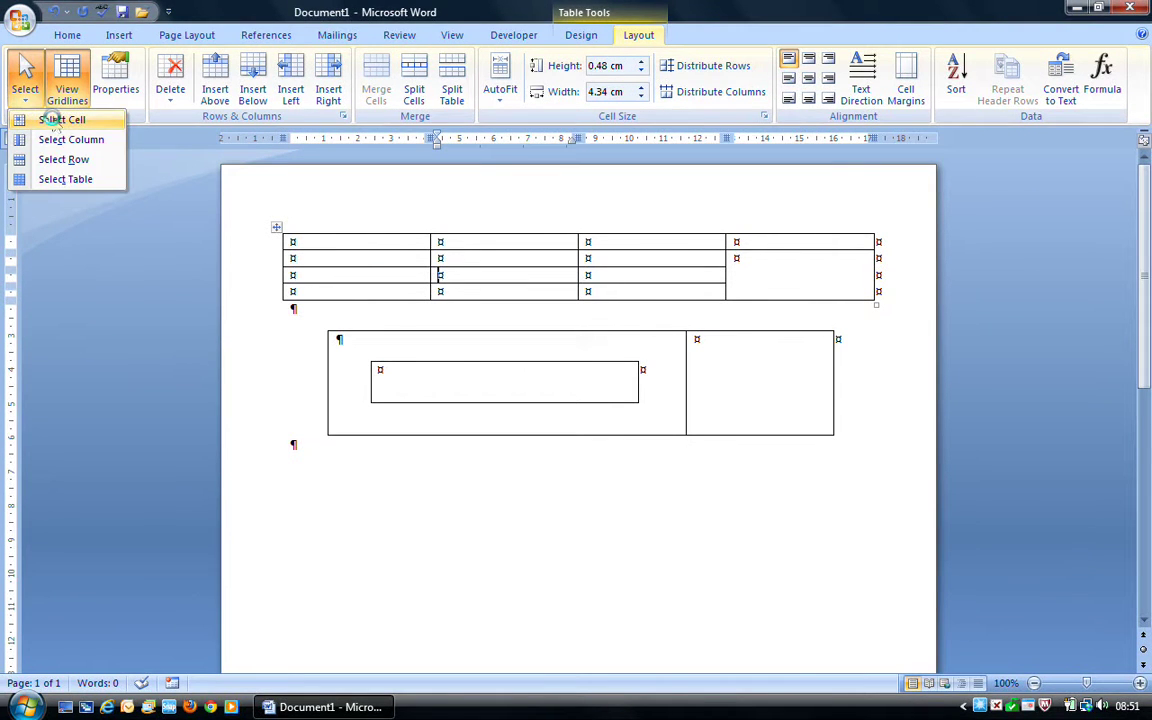
click(55, 119)
- Use the Select options to select the first table's first column, then its second row
click(314, 239)
click(25, 78)
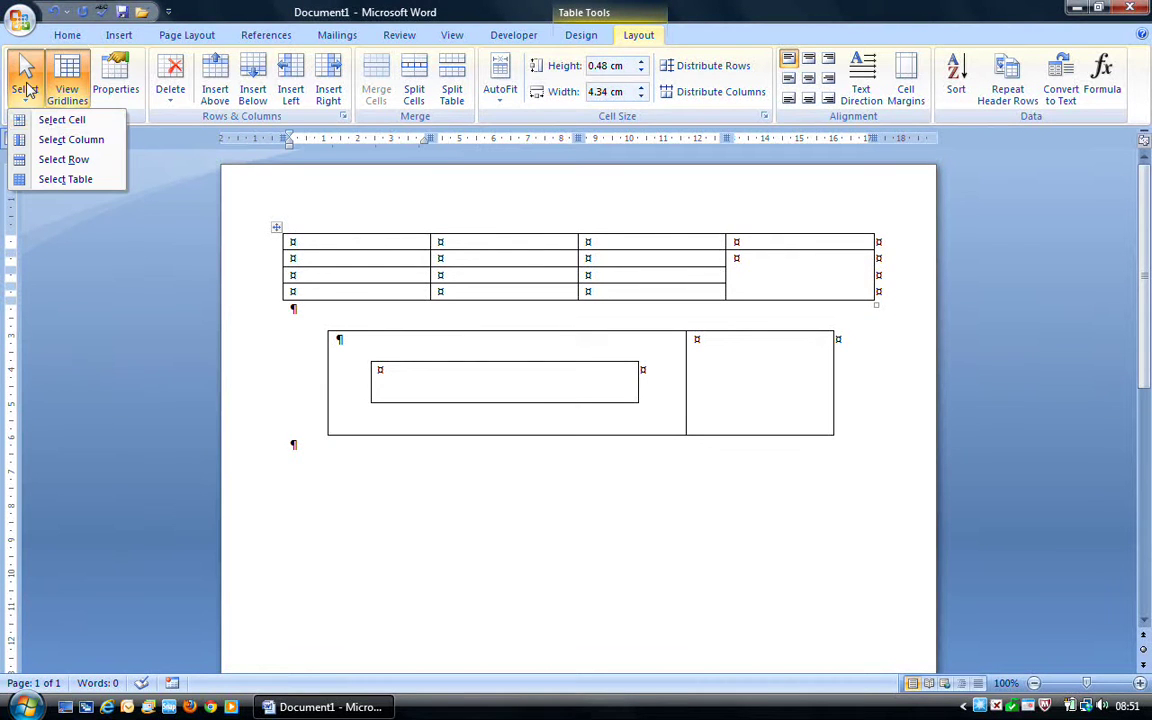
click(55, 142)
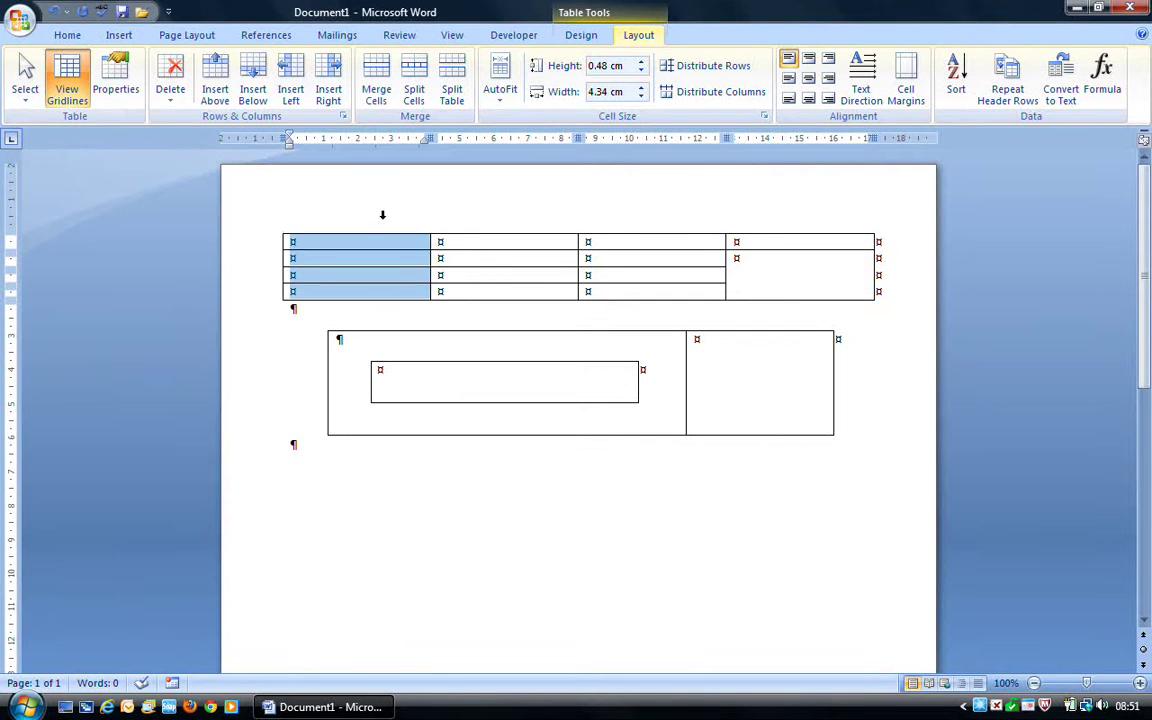
click(456, 260)
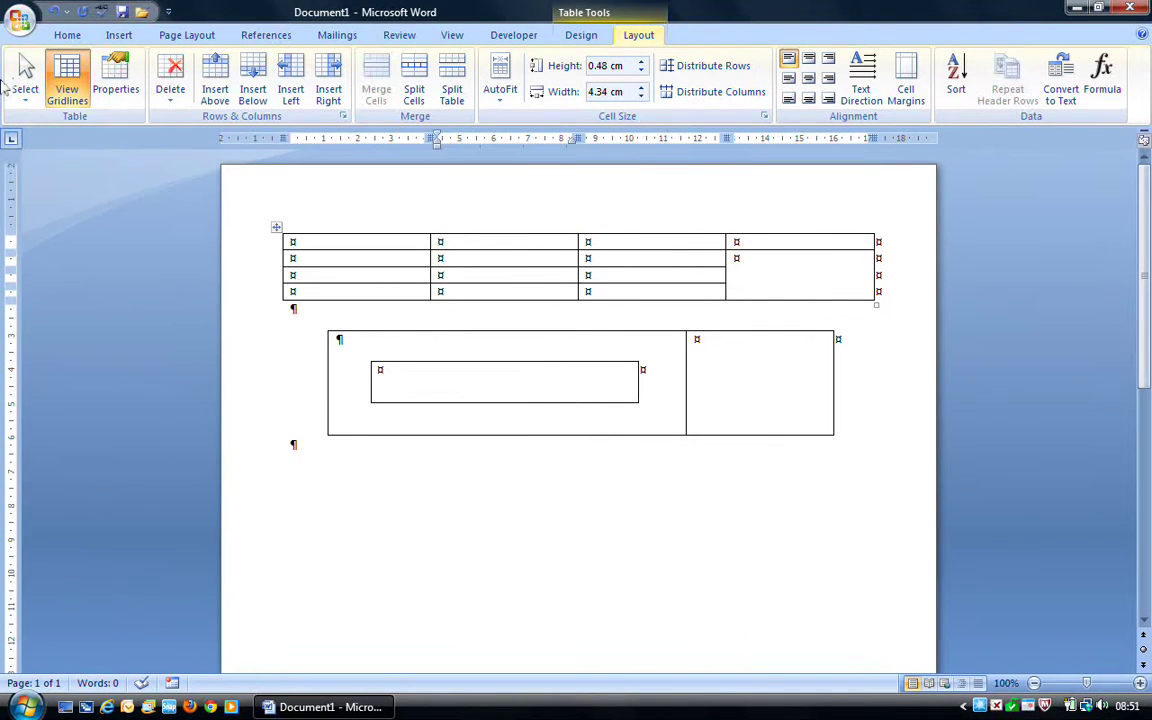
click(25, 78)
click(42, 162)
- Select the whole first table and review its table, row, column and cell settings in Table Properties
click(24, 92)
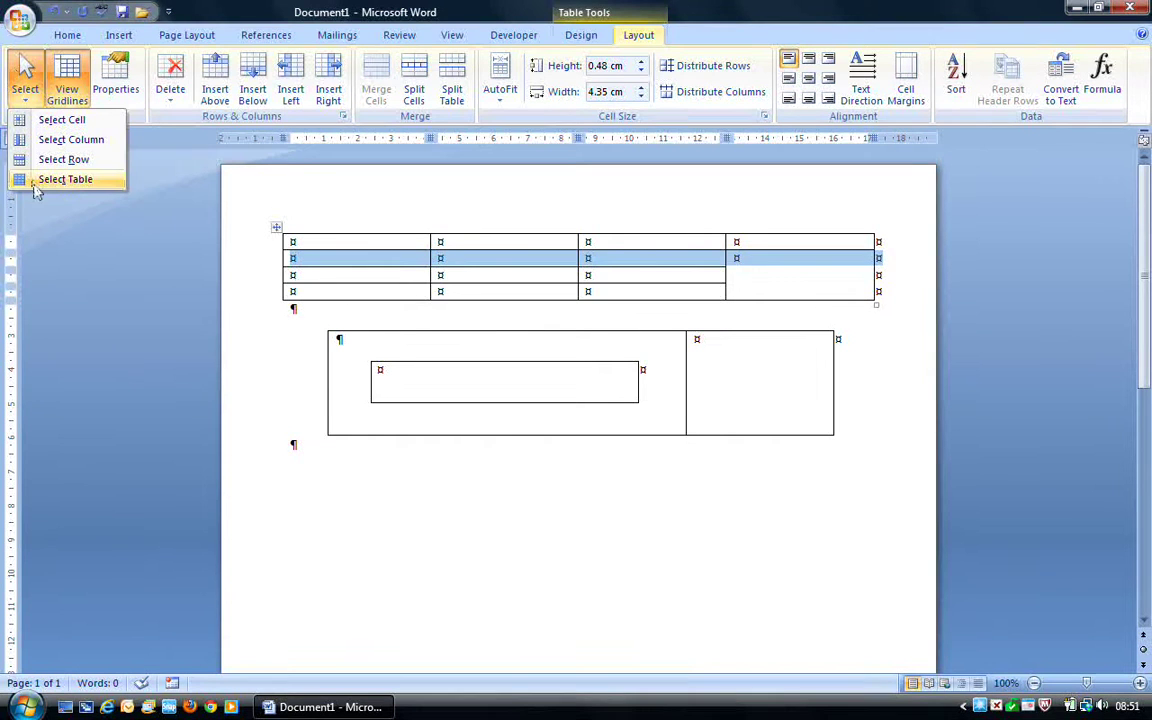
click(40, 180)
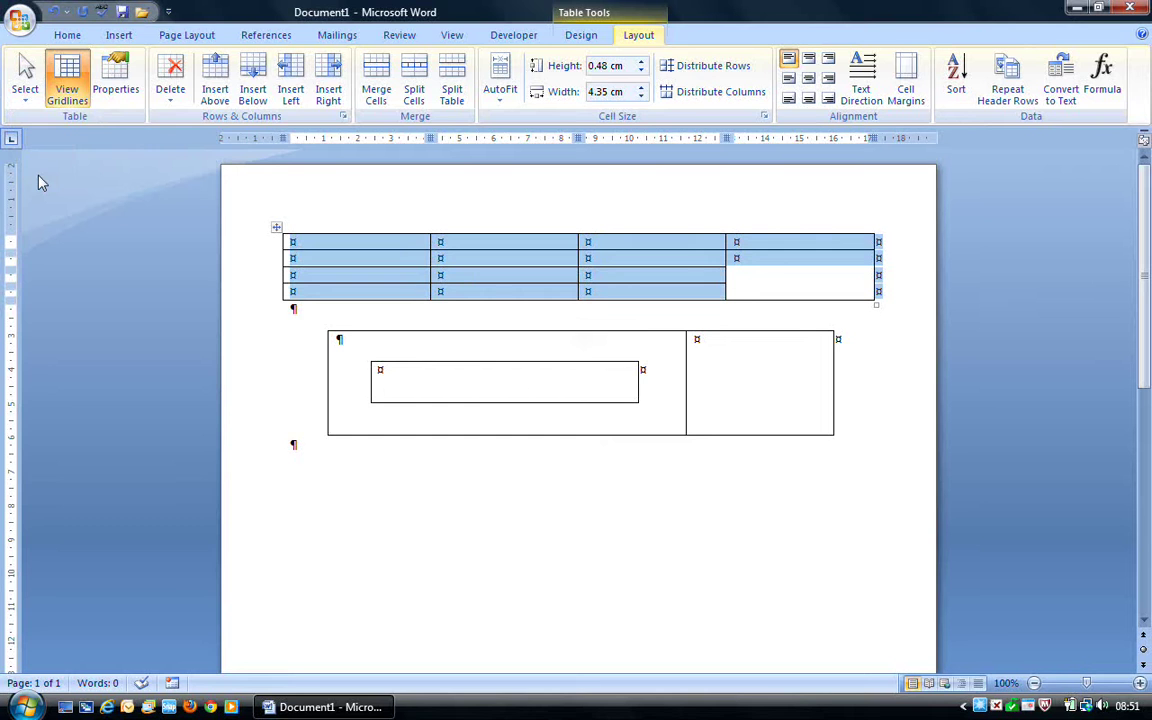
click(116, 85)
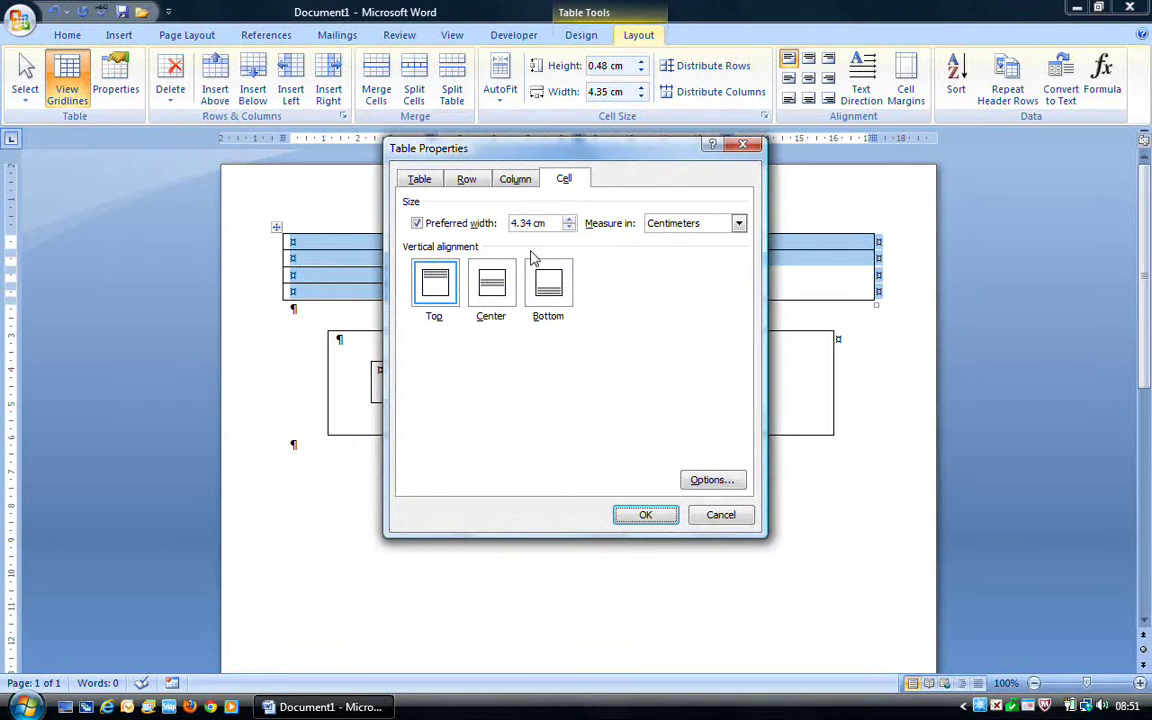
click(416, 182)
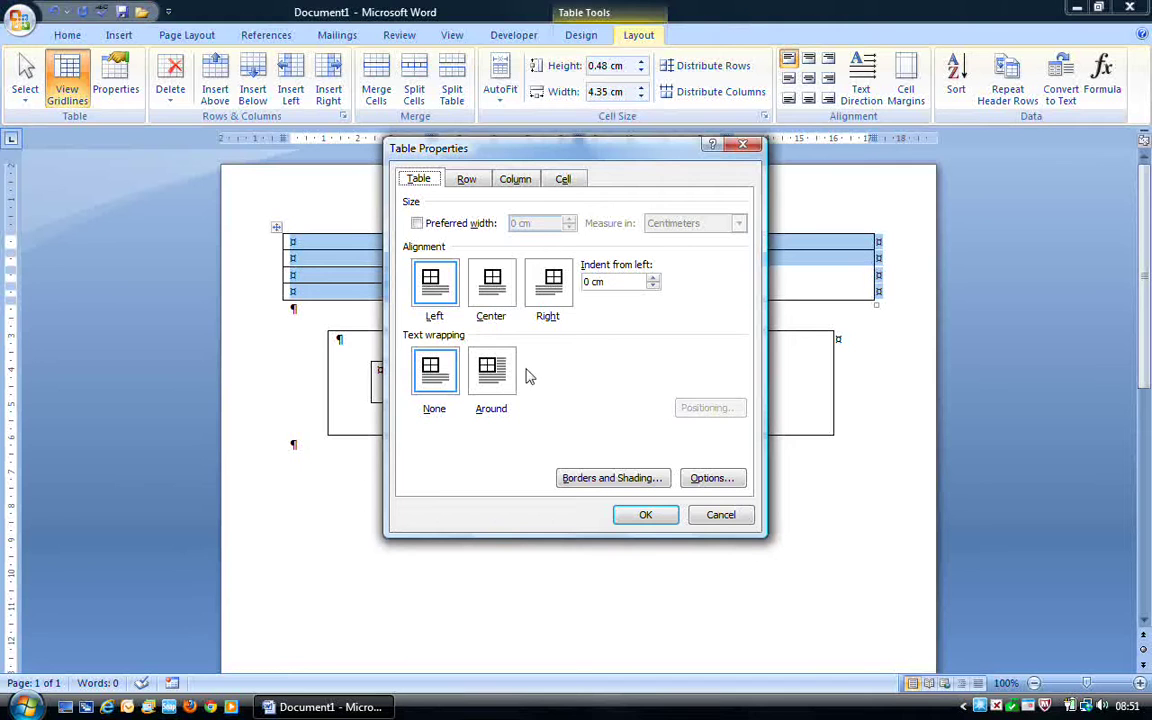
click(466, 180)
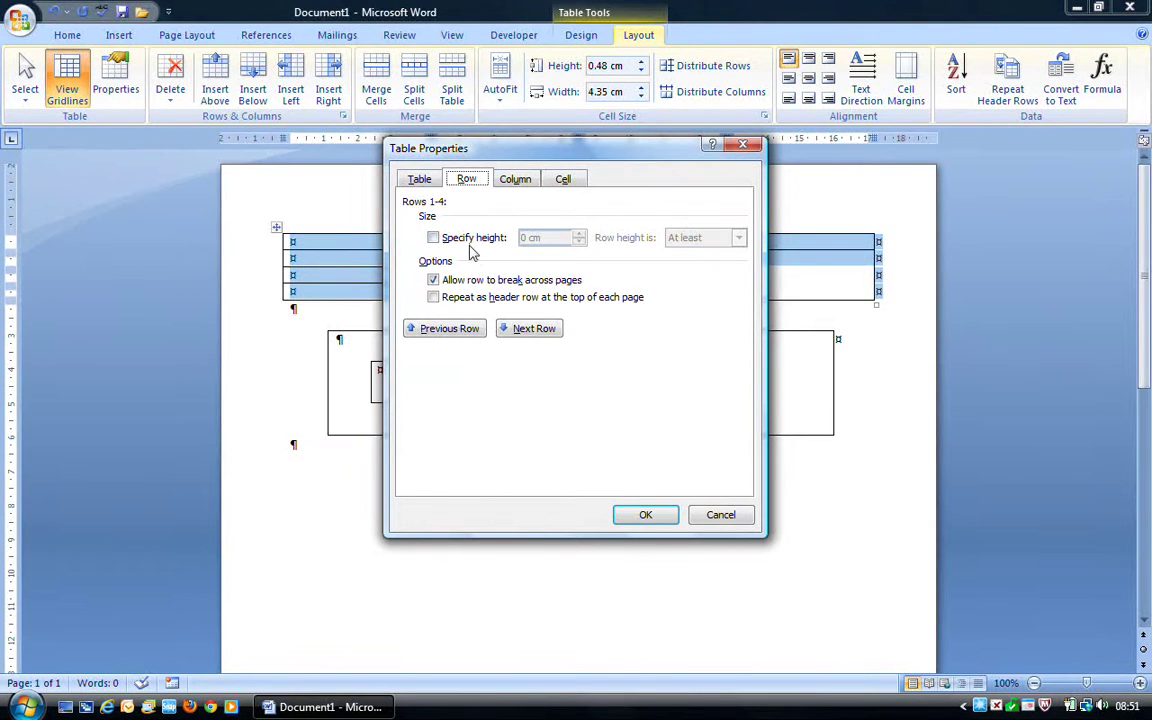
click(505, 180)
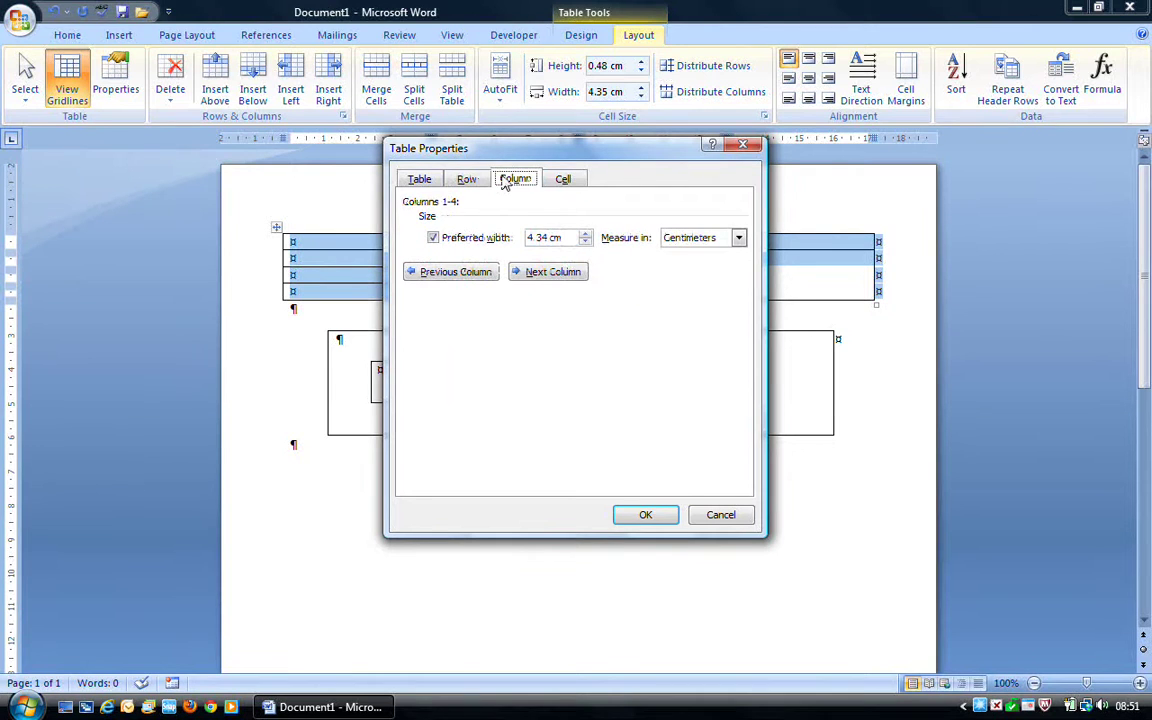
click(563, 180)
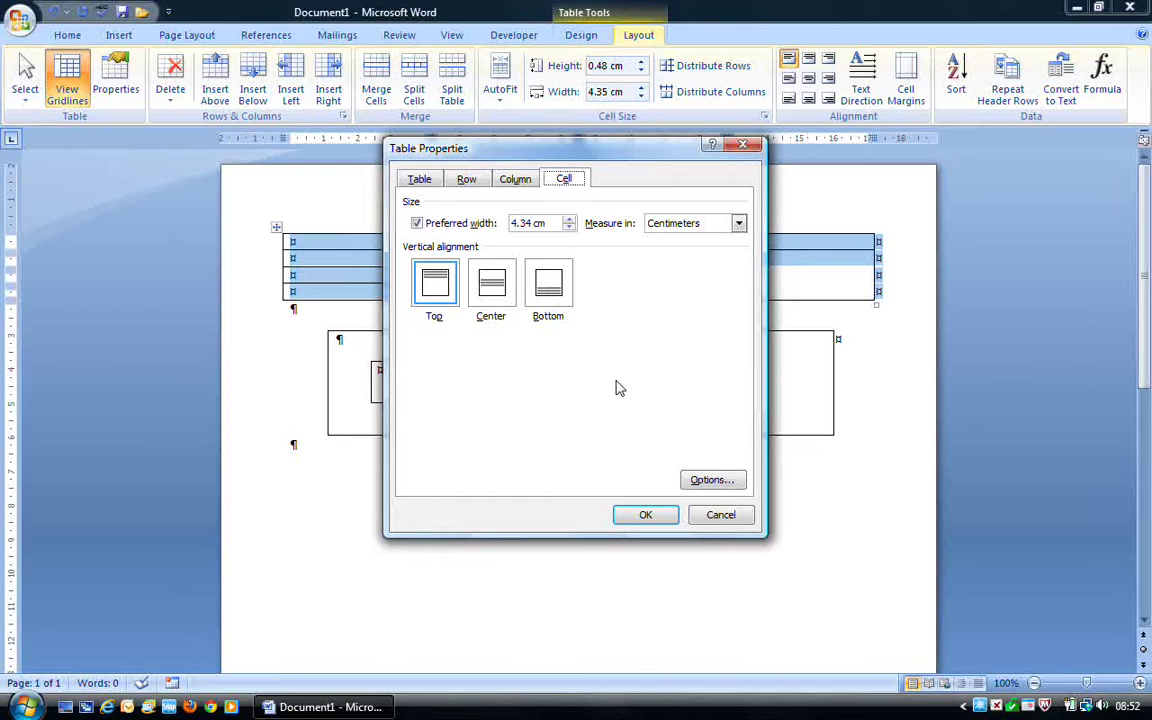
click(645, 516)
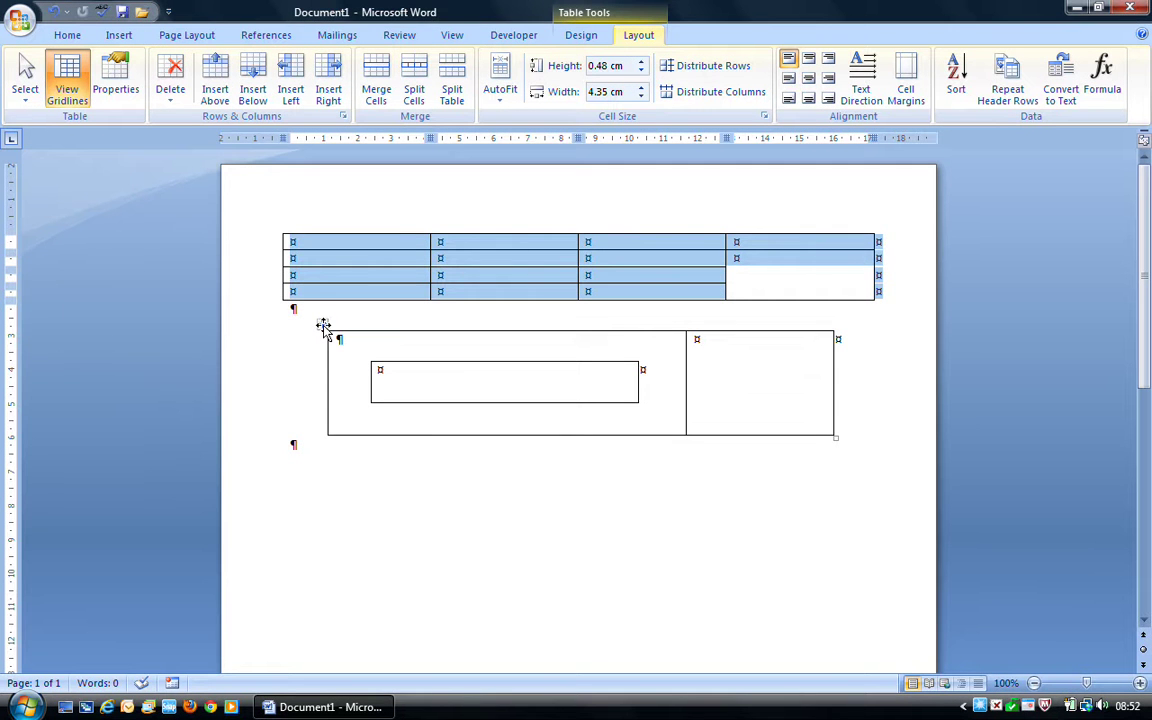
- Delete the entire drawn table below the first one
click(321, 327)
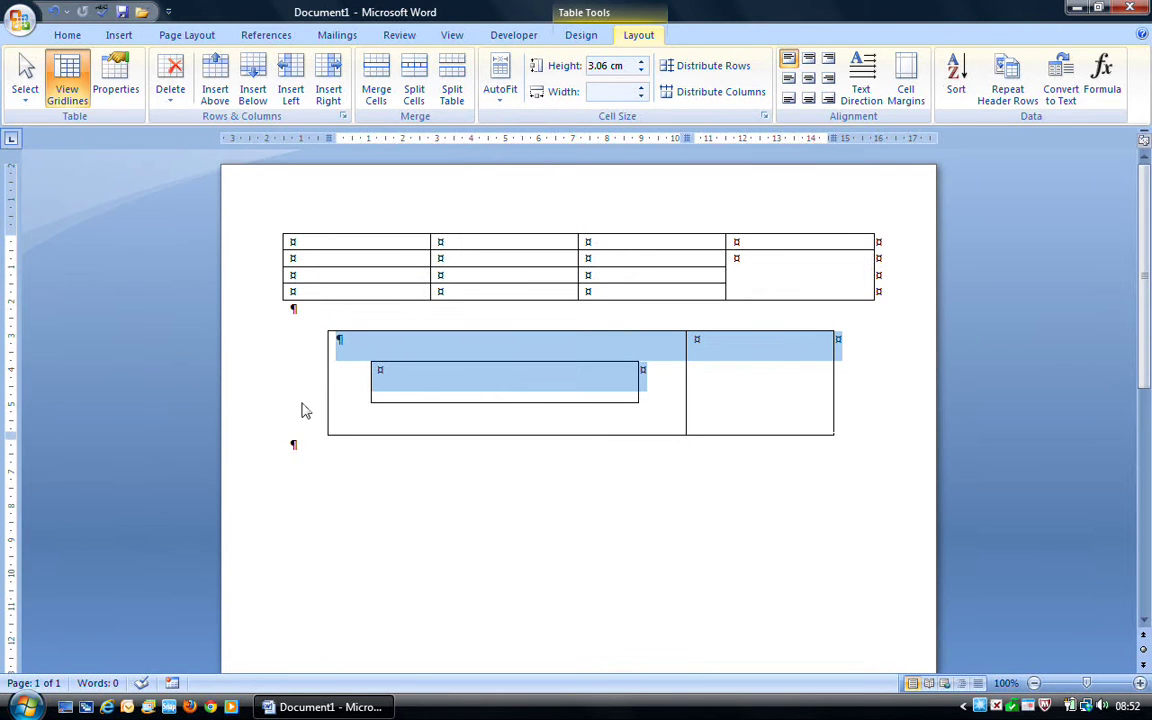
click(172, 100)
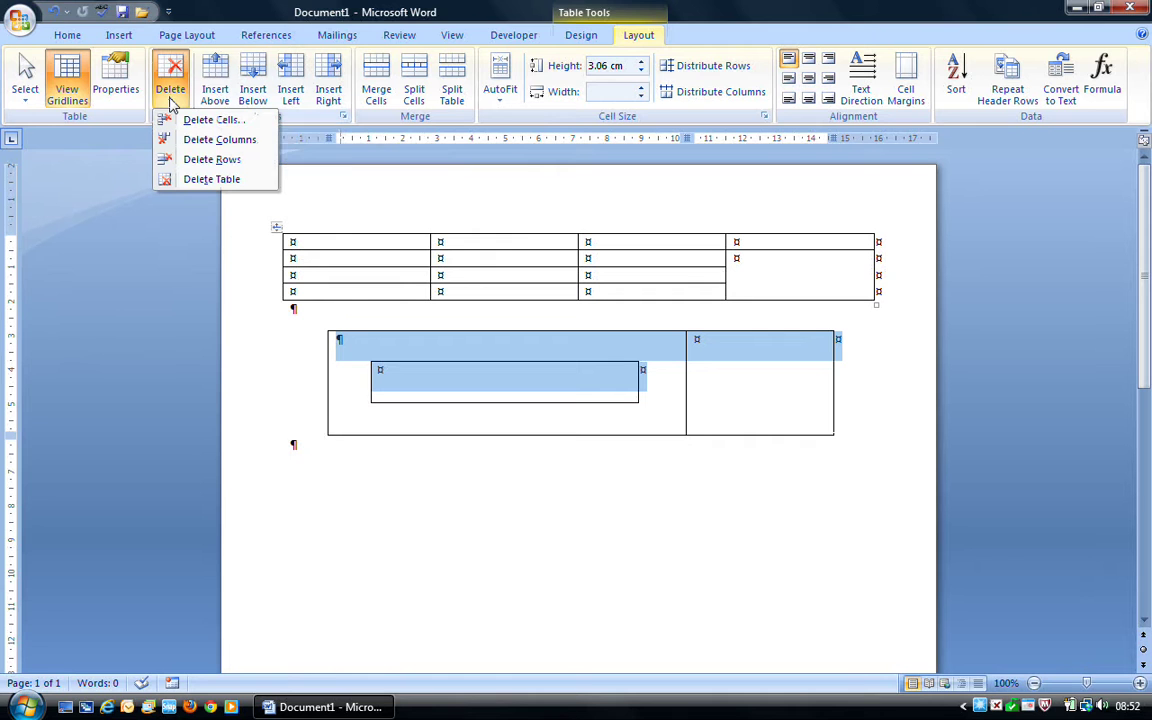
click(210, 180)
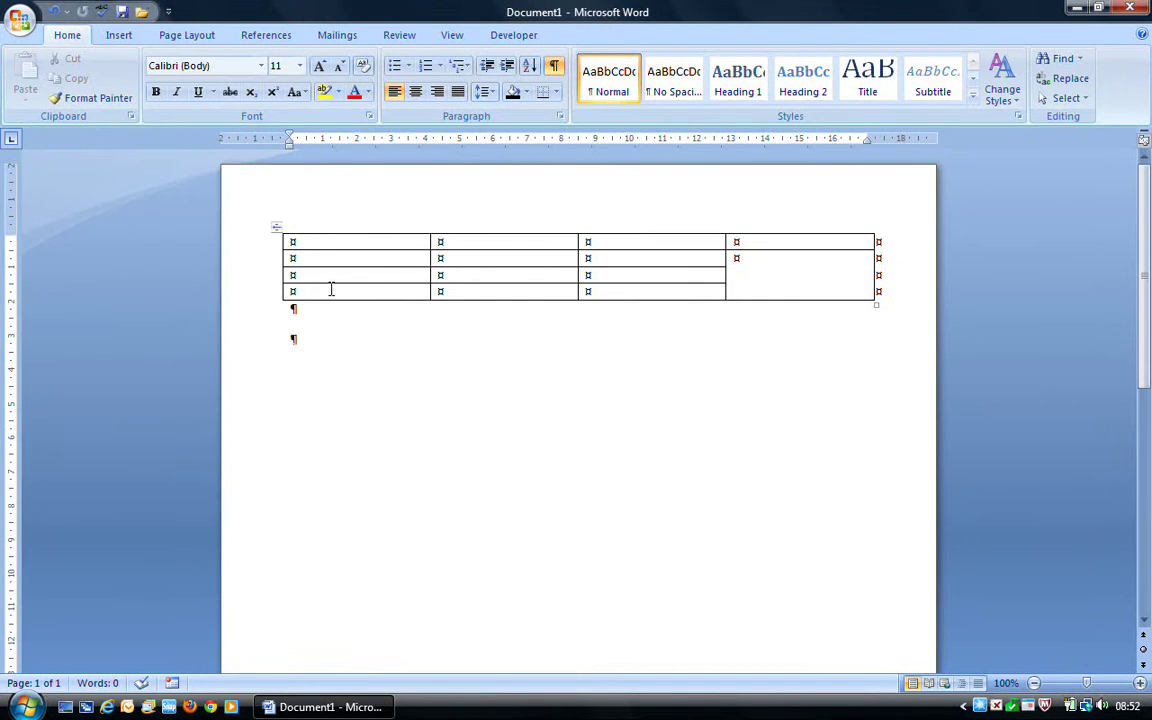
- Insert a row below the table's first row, then another row above the new one
click(315, 242)
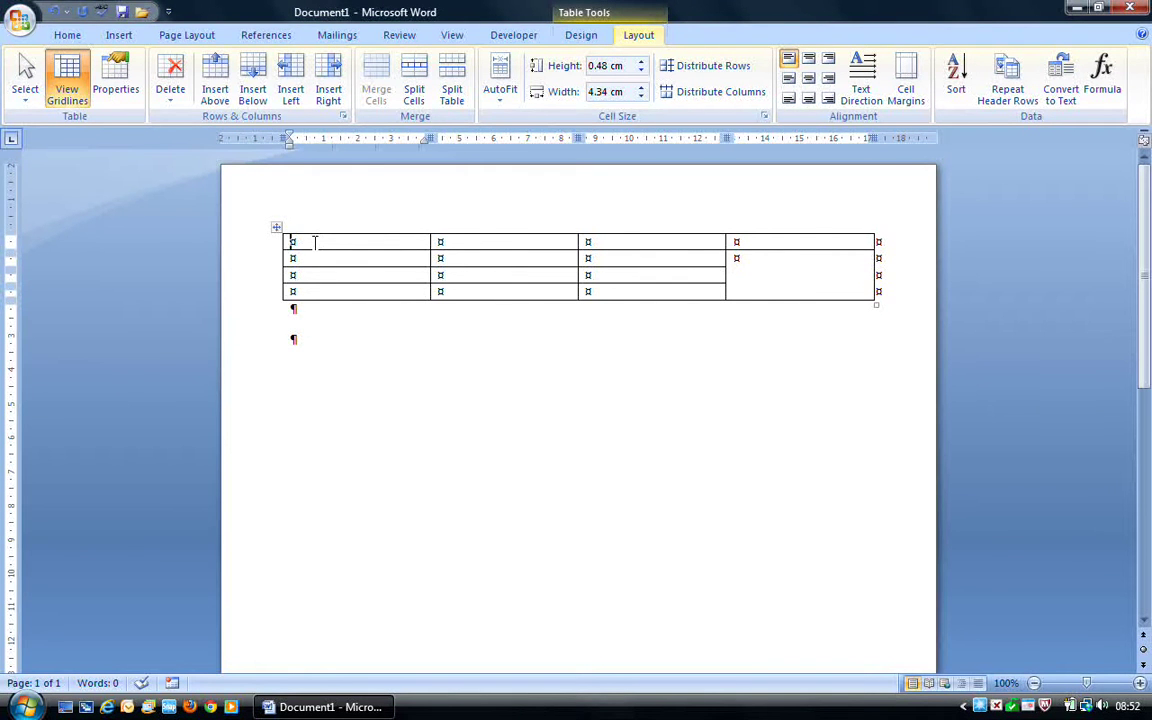
click(255, 98)
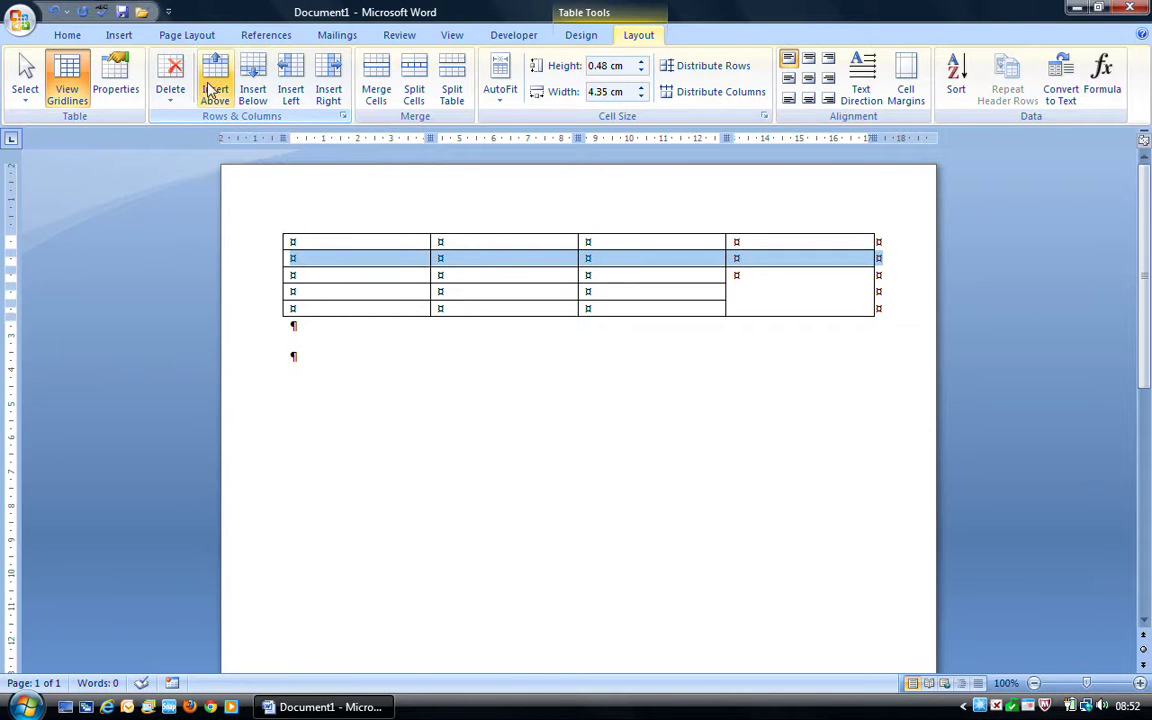
click(215, 90)
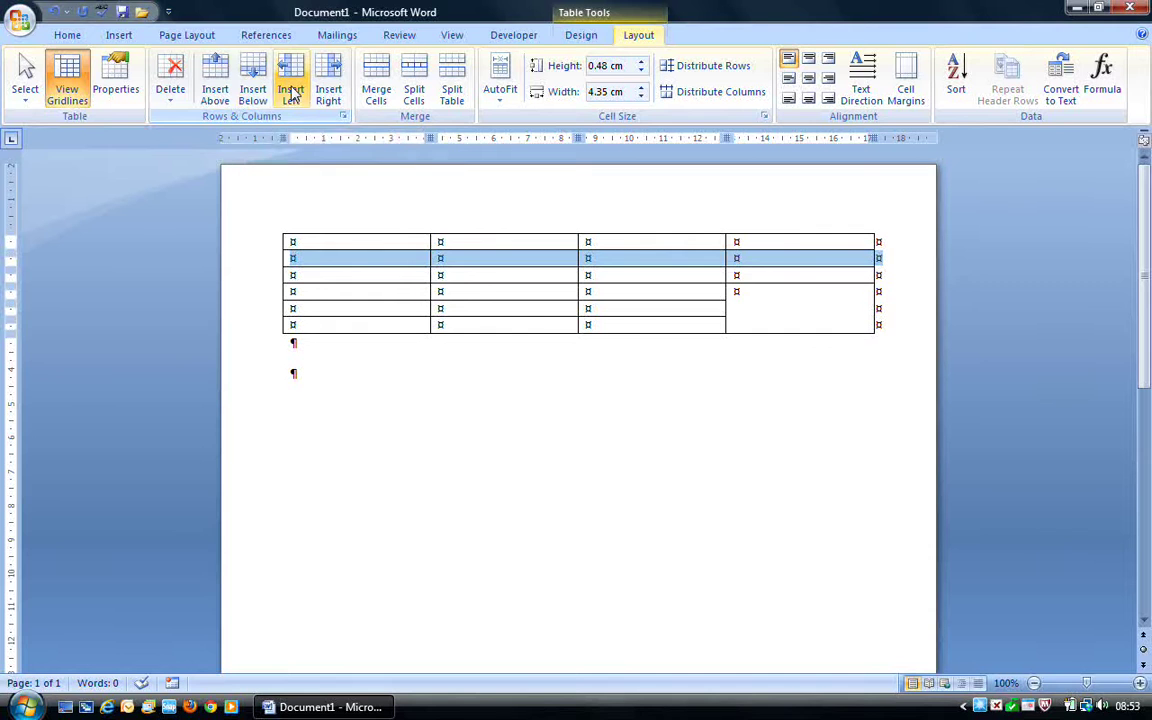
- Insert a column before the first column and another after the second, then merge all cells of the new third column
click(335, 272)
click(290, 88)
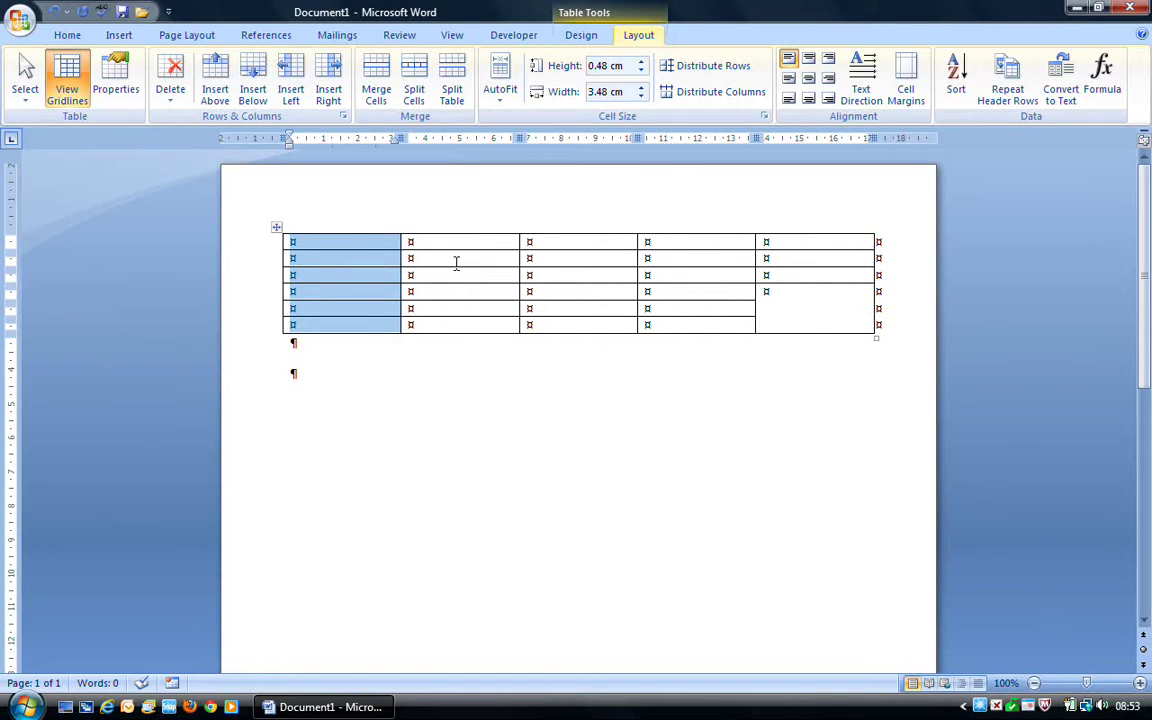
click(413, 266)
click(328, 90)
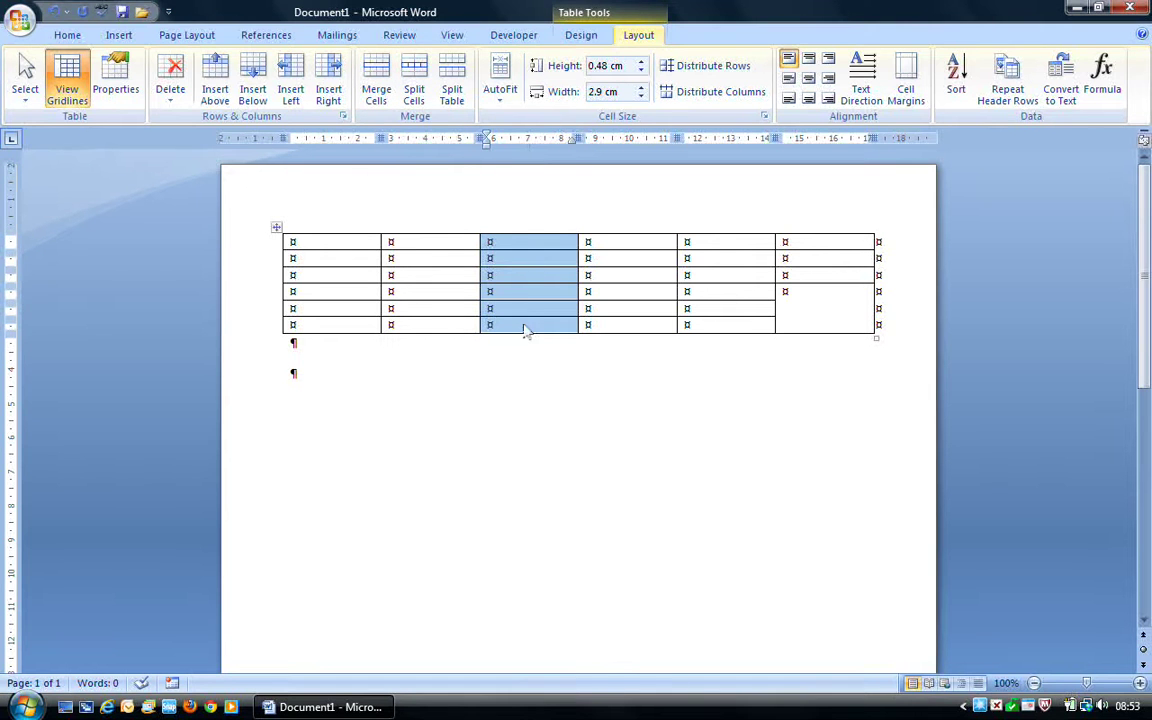
click(377, 84)
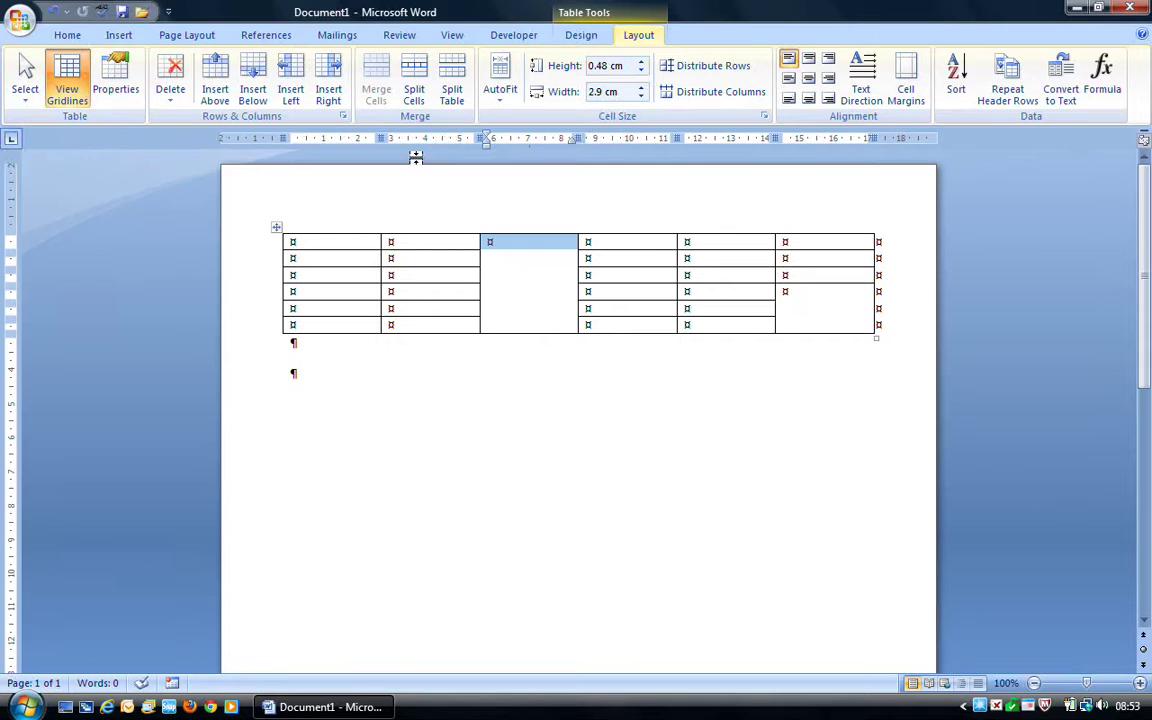
- Split the merged cell of the third column into one column and six rows
click(627, 256)
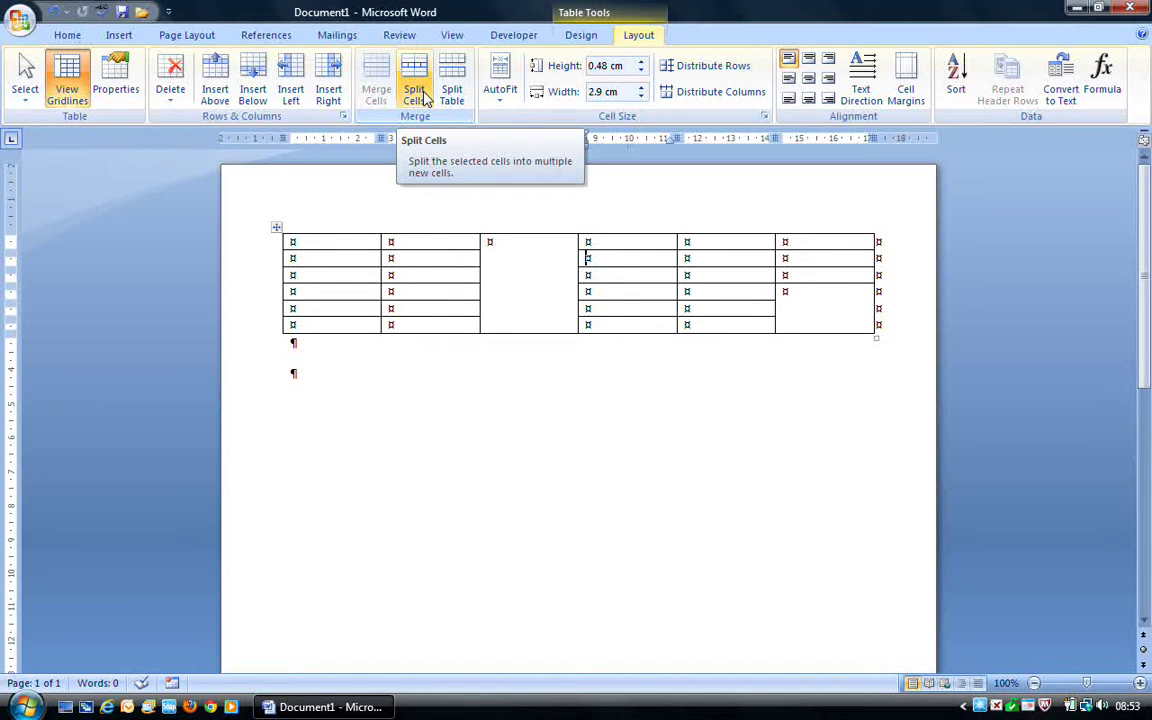
click(517, 258)
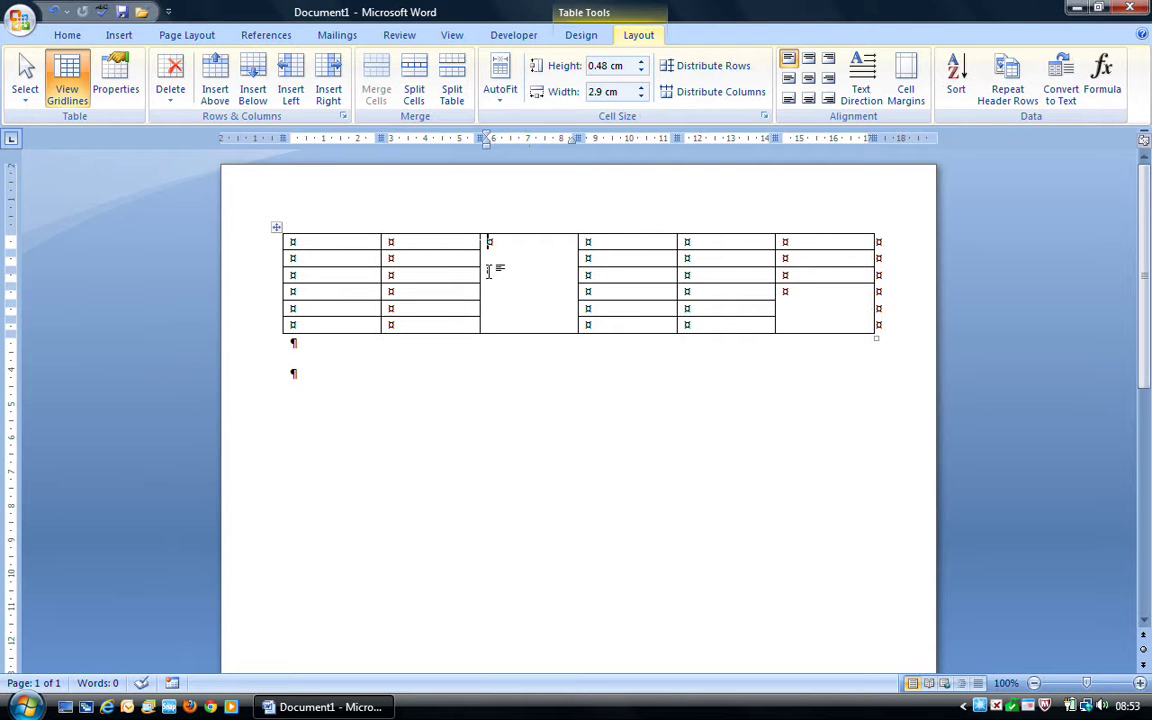
click(414, 90)
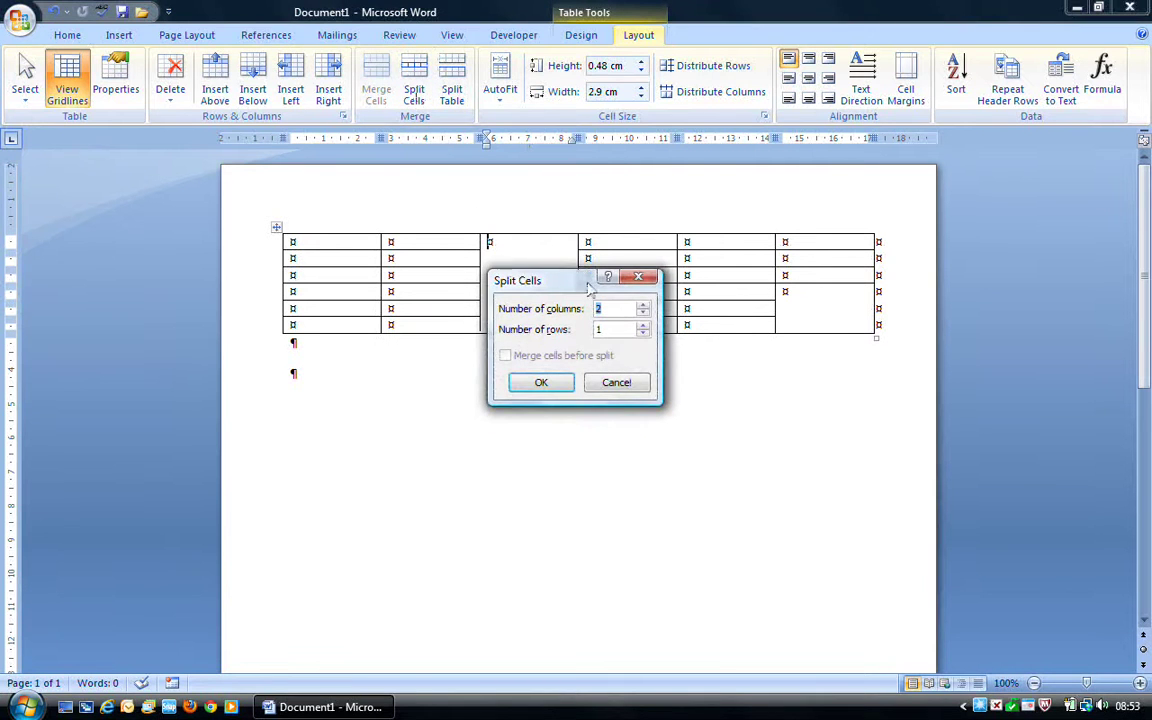
click(645, 333)
click(557, 384)
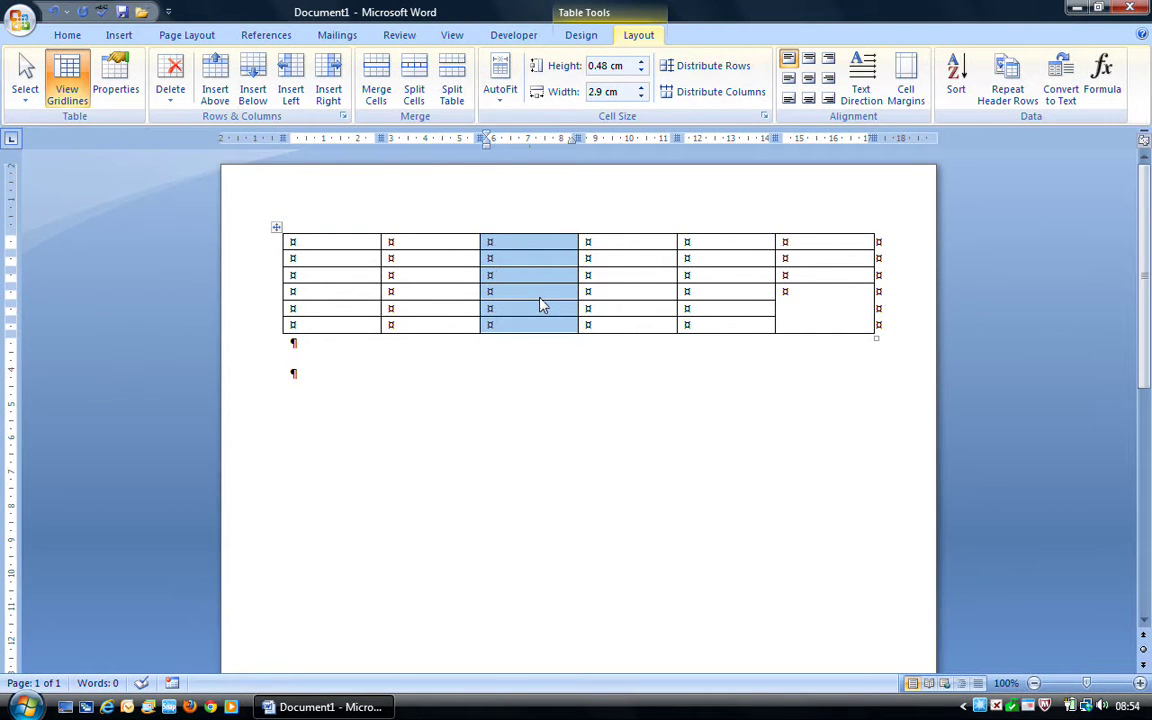
- Split the table in two above its fourth row, and apply AutoFit Window to the upper table
click(470, 289)
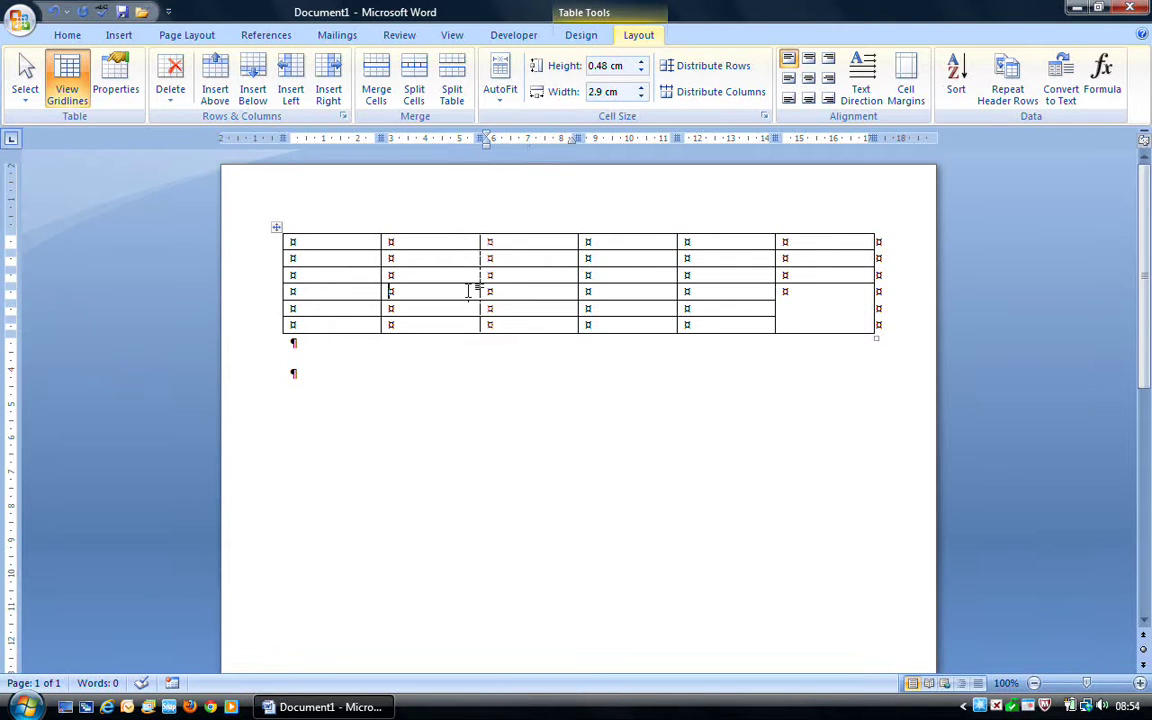
click(456, 80)
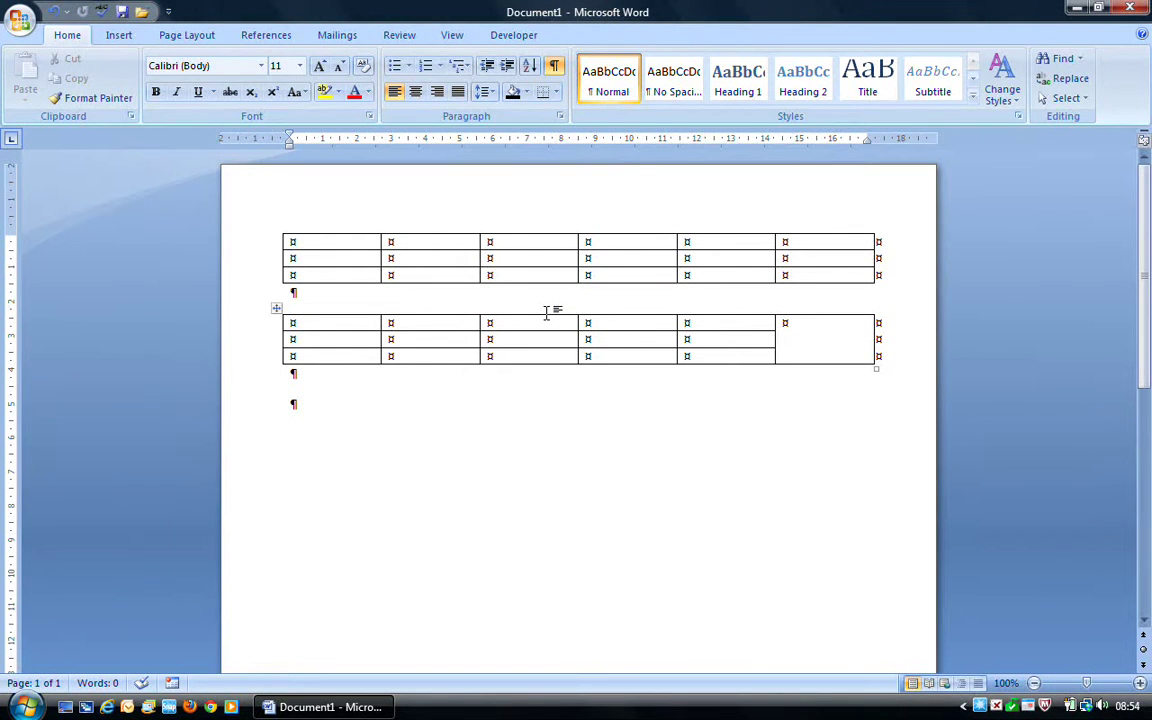
click(374, 244)
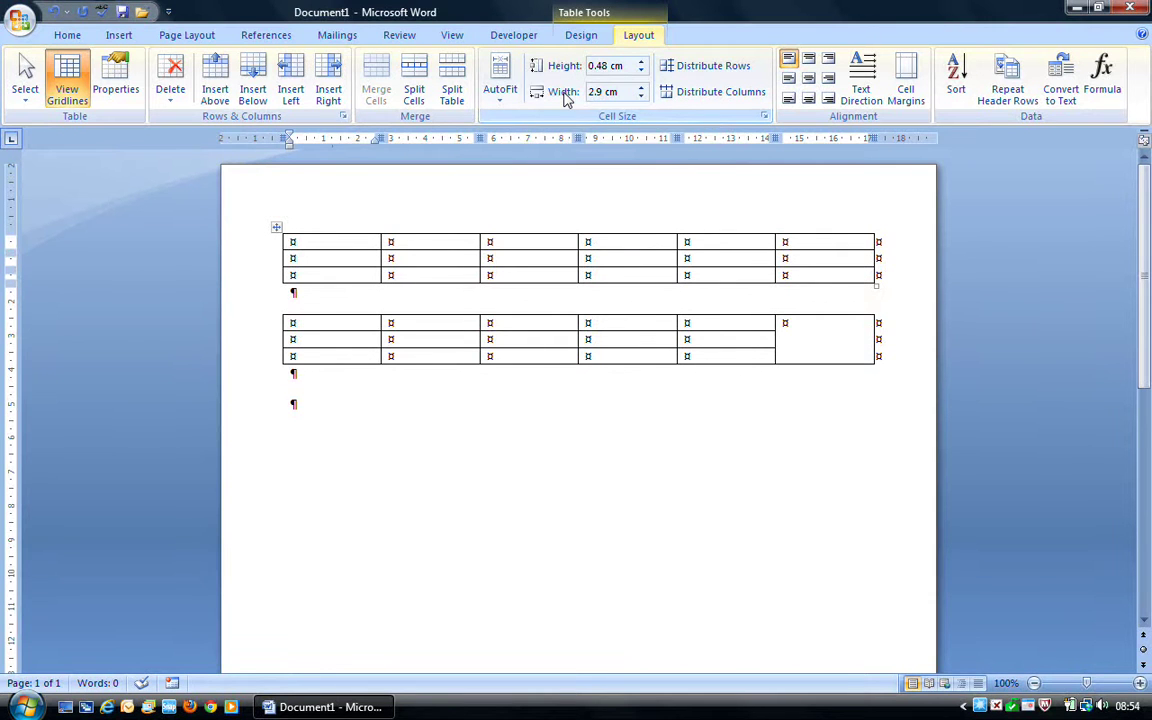
click(504, 94)
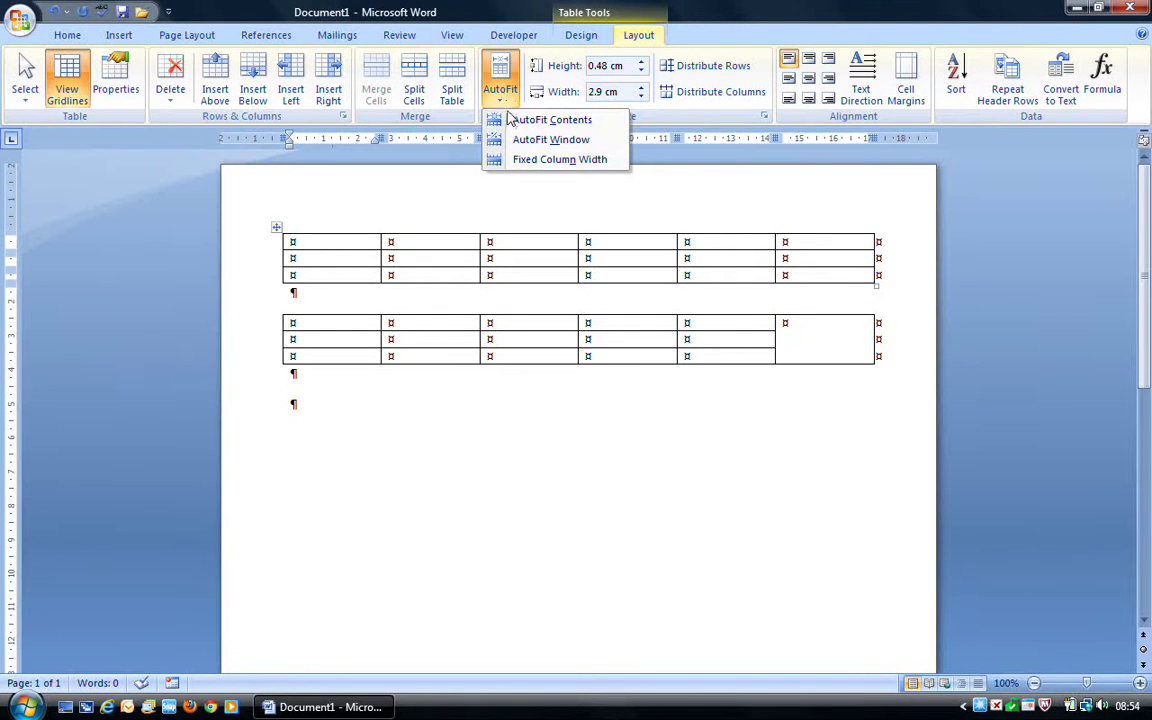
click(545, 139)
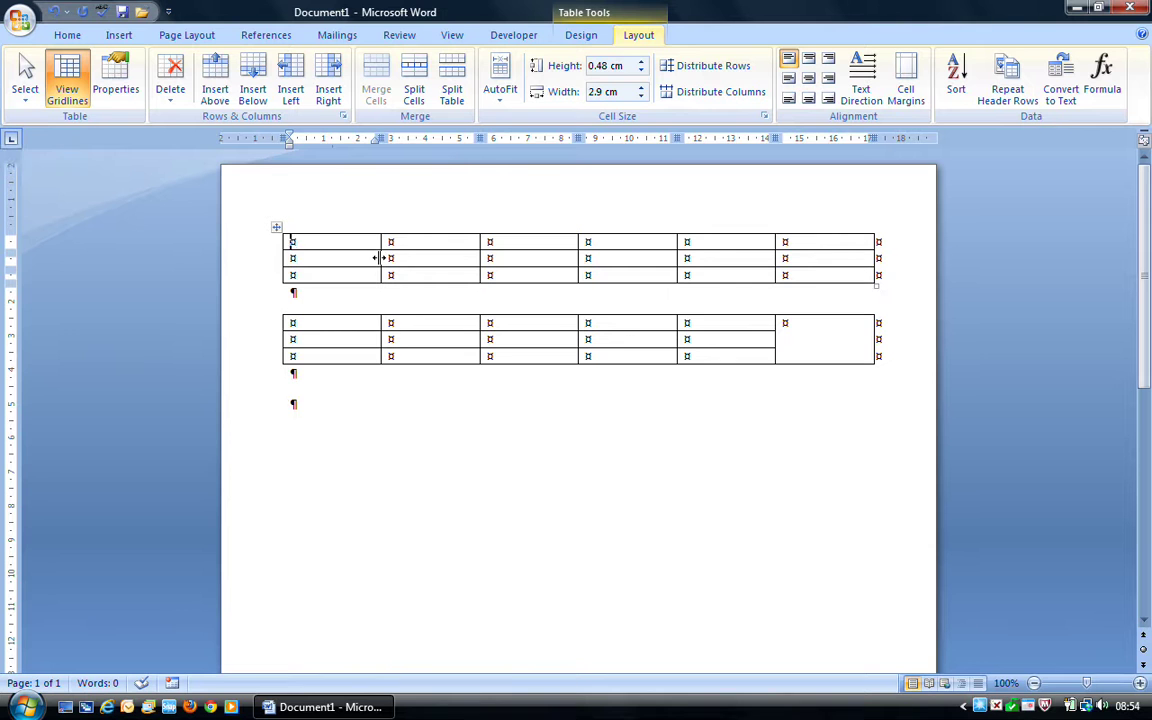
- Resize the upper table freehand: first column about 3.69 cm wide, first row about 0.23 cm high, second and third rows taller
mouse_move(381, 258)
mouse_down()
mouse_move(338, 258)
mouse_move(404, 258)
mouse_up()
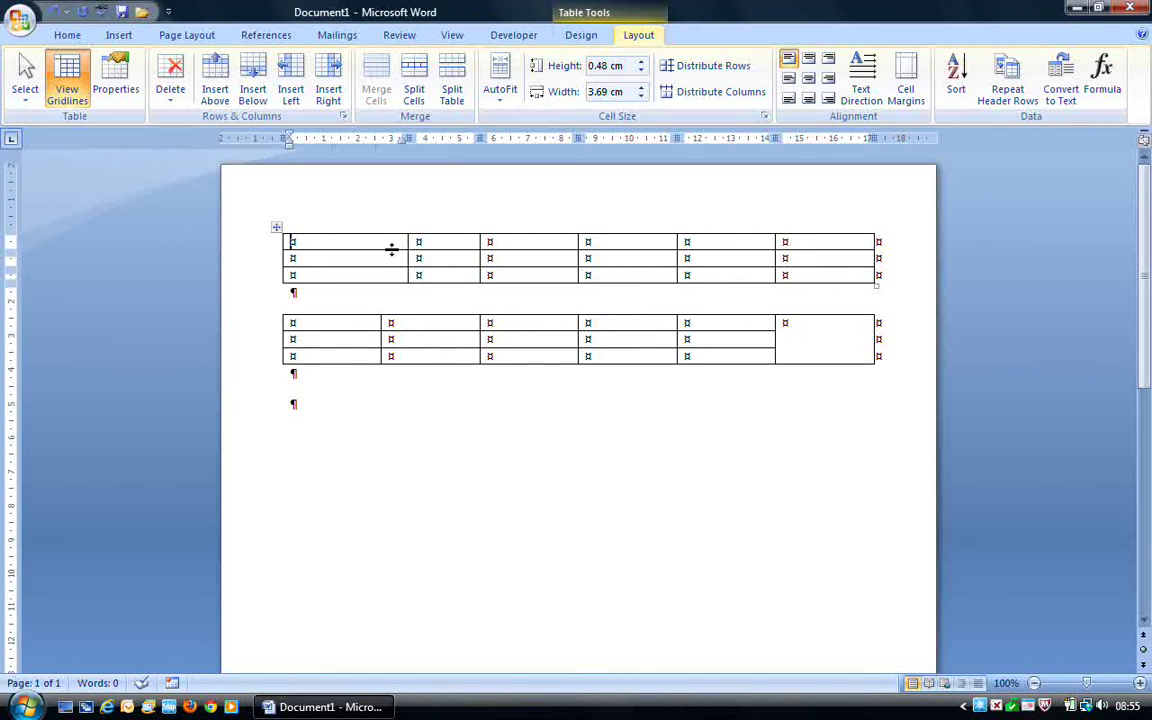
mouse_move(395, 251)
mouse_down()
mouse_move(390, 285)
mouse_move(381, 241)
mouse_up()
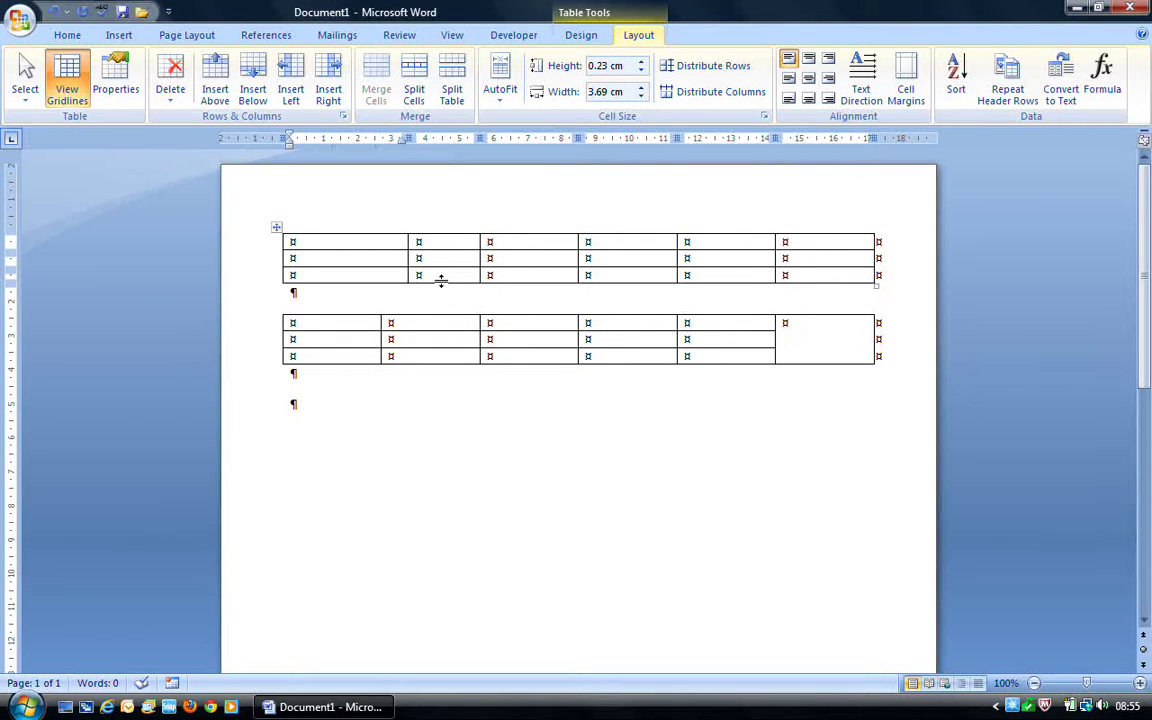
drag(439, 284, 455, 384)
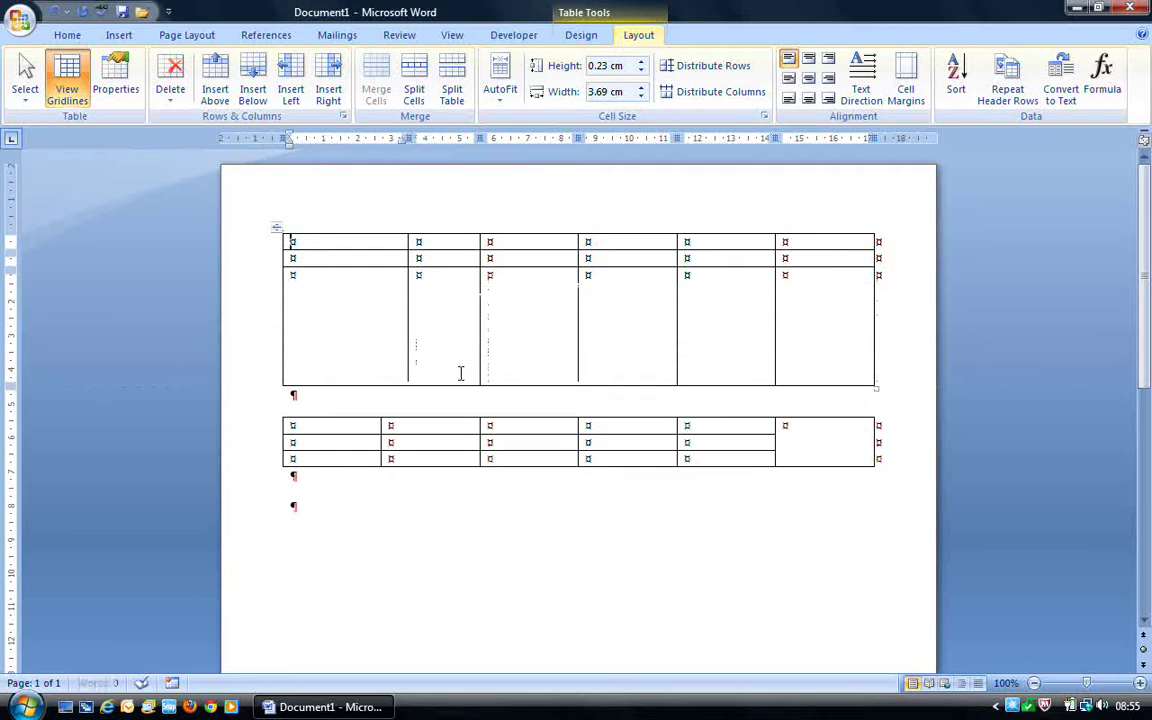
drag(458, 268, 453, 292)
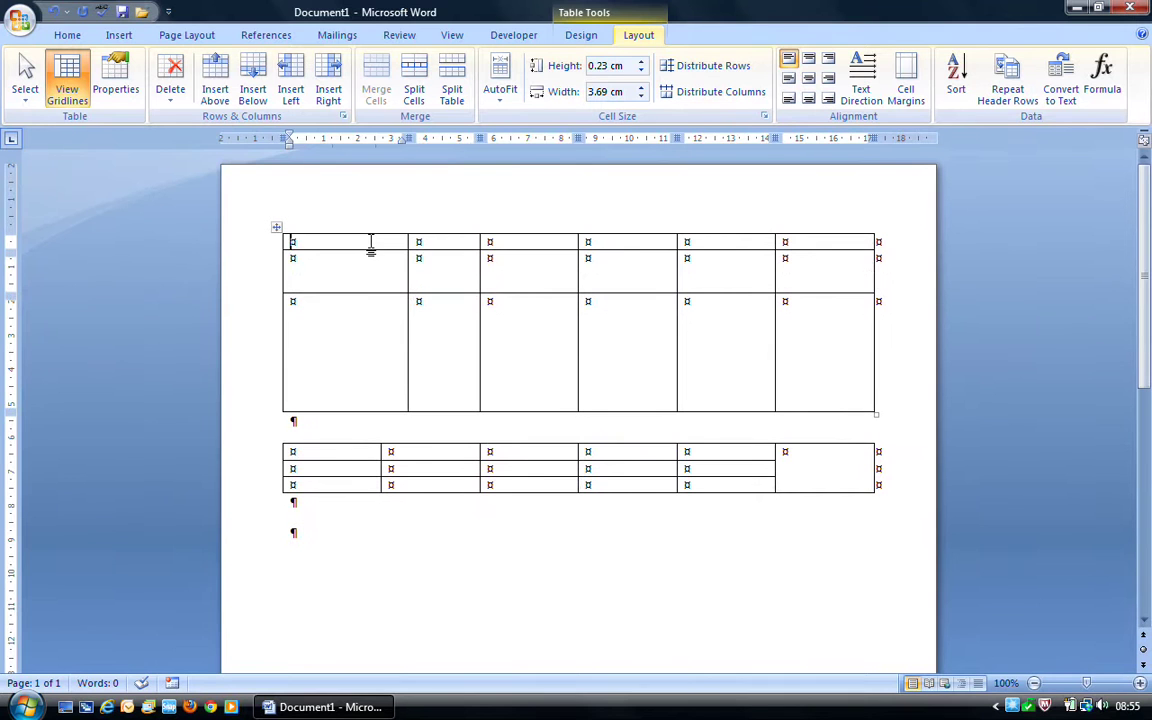
- Distribute all rows of the upper table evenly
click(276, 229)
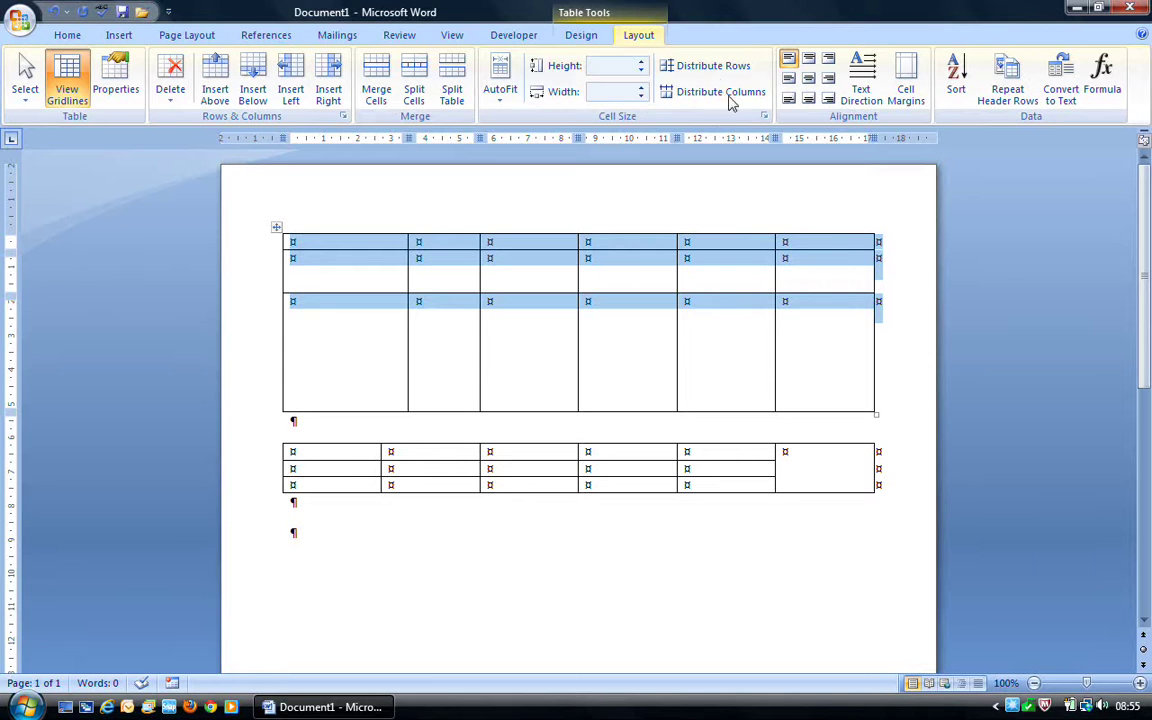
click(707, 67)
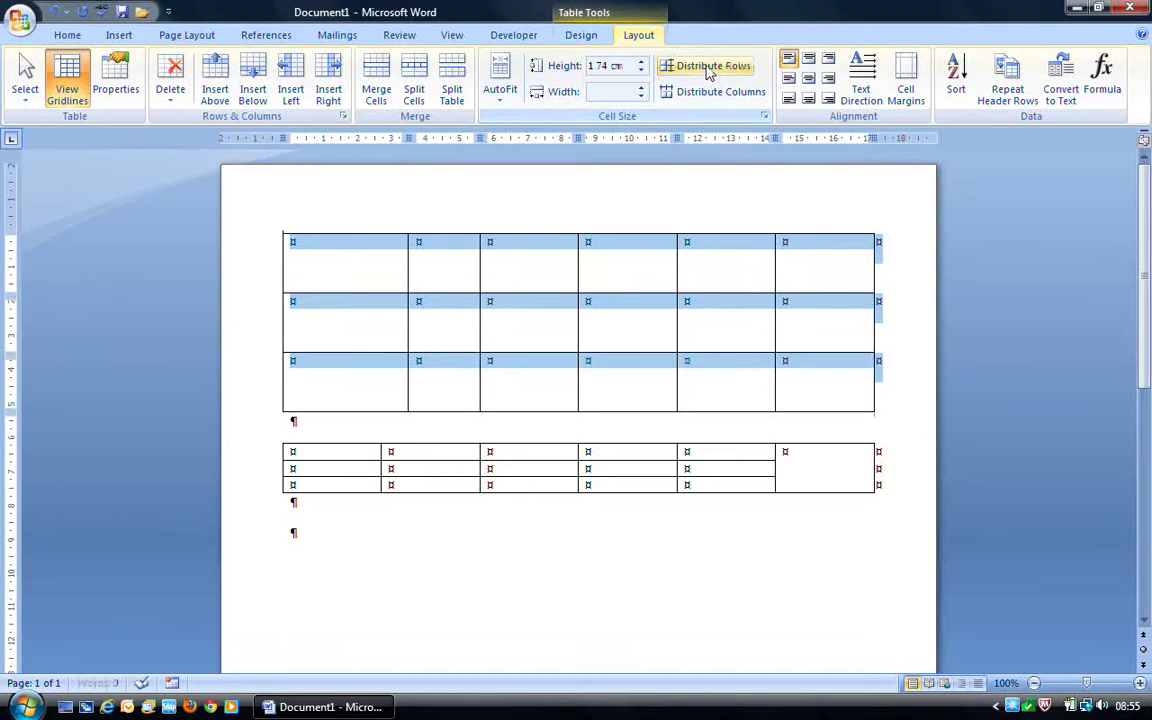
click(648, 330)
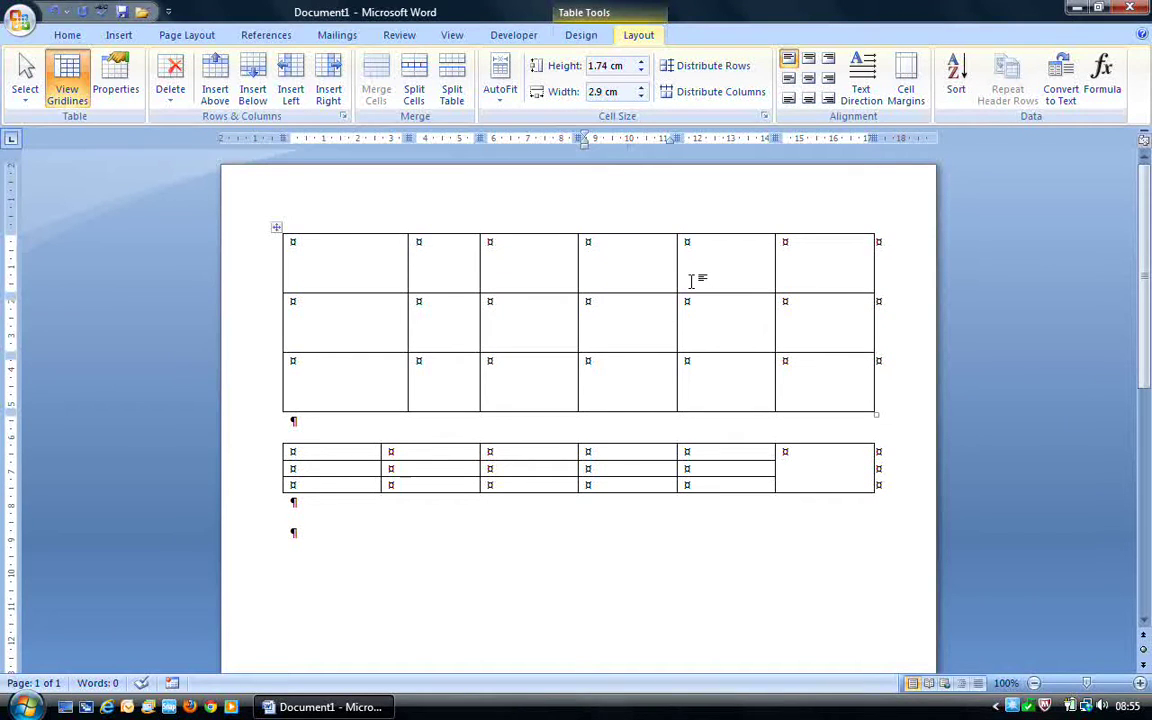
- Narrow the upper table's fourth column to about 1.25 cm and shrink the fifth, then distribute all its columns evenly
drag(676, 265, 621, 277)
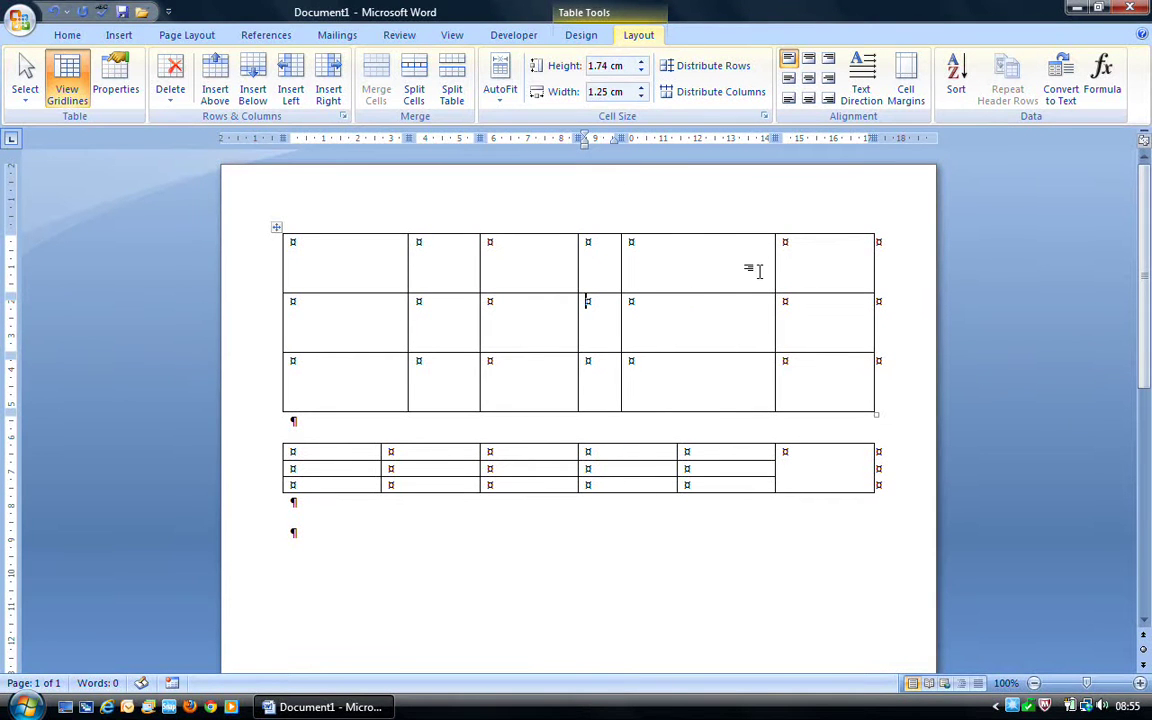
drag(774, 261, 715, 267)
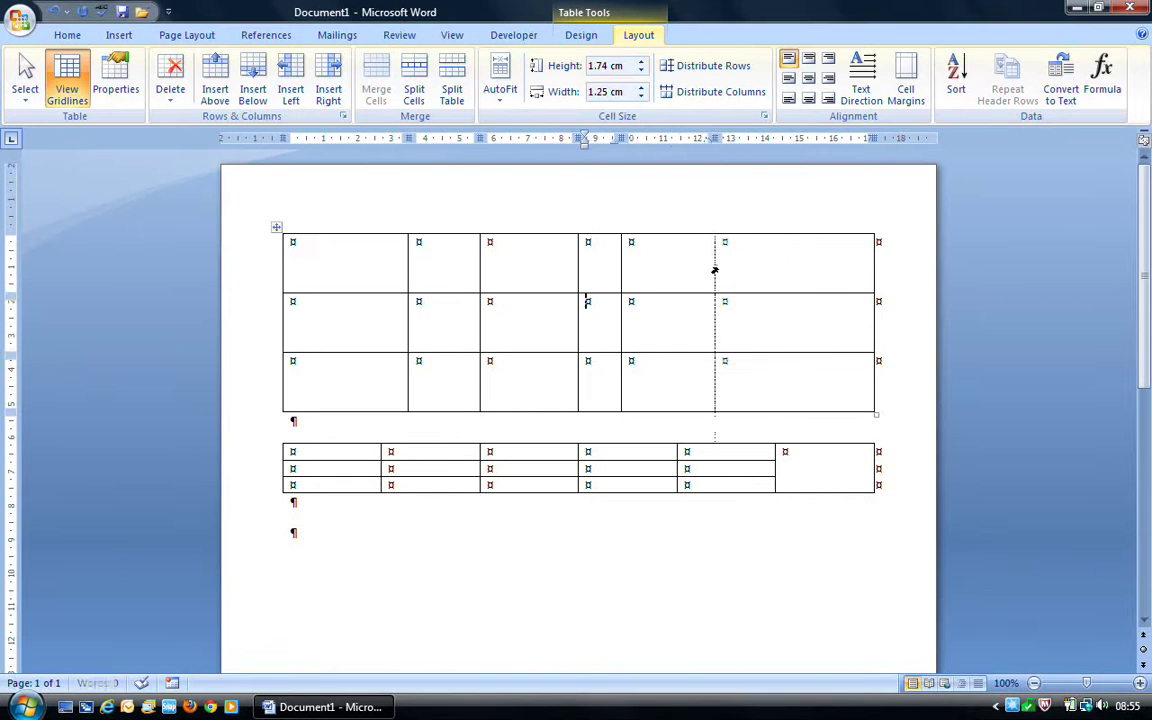
click(276, 229)
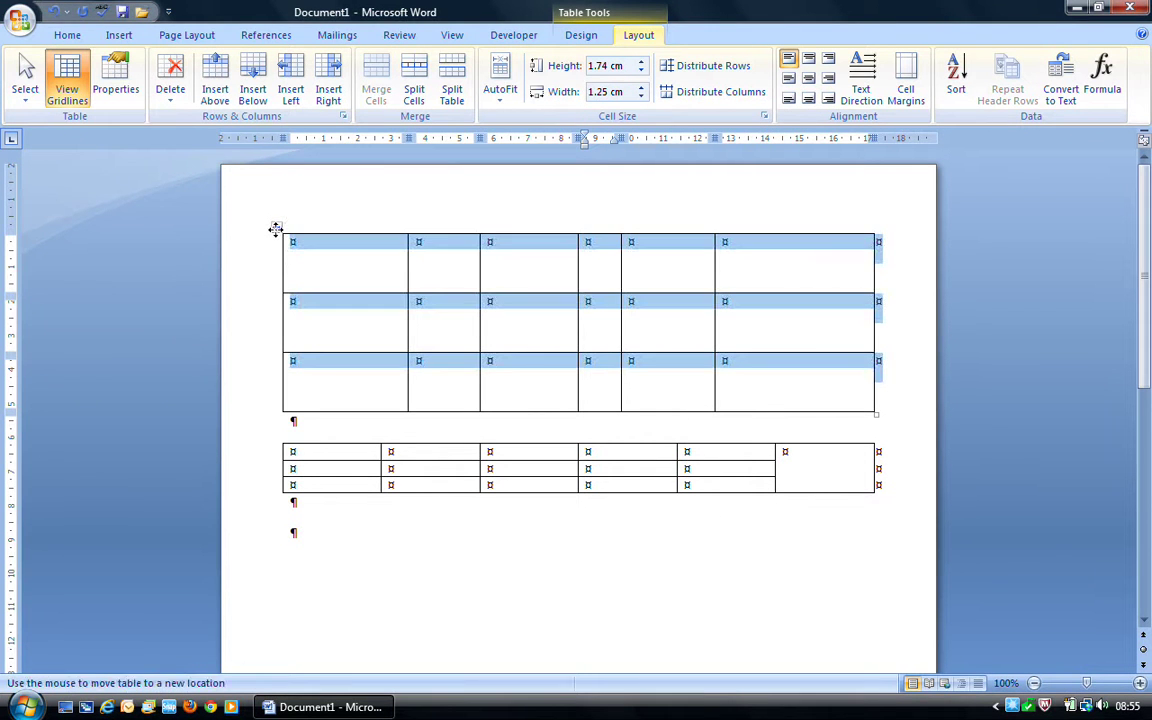
click(737, 95)
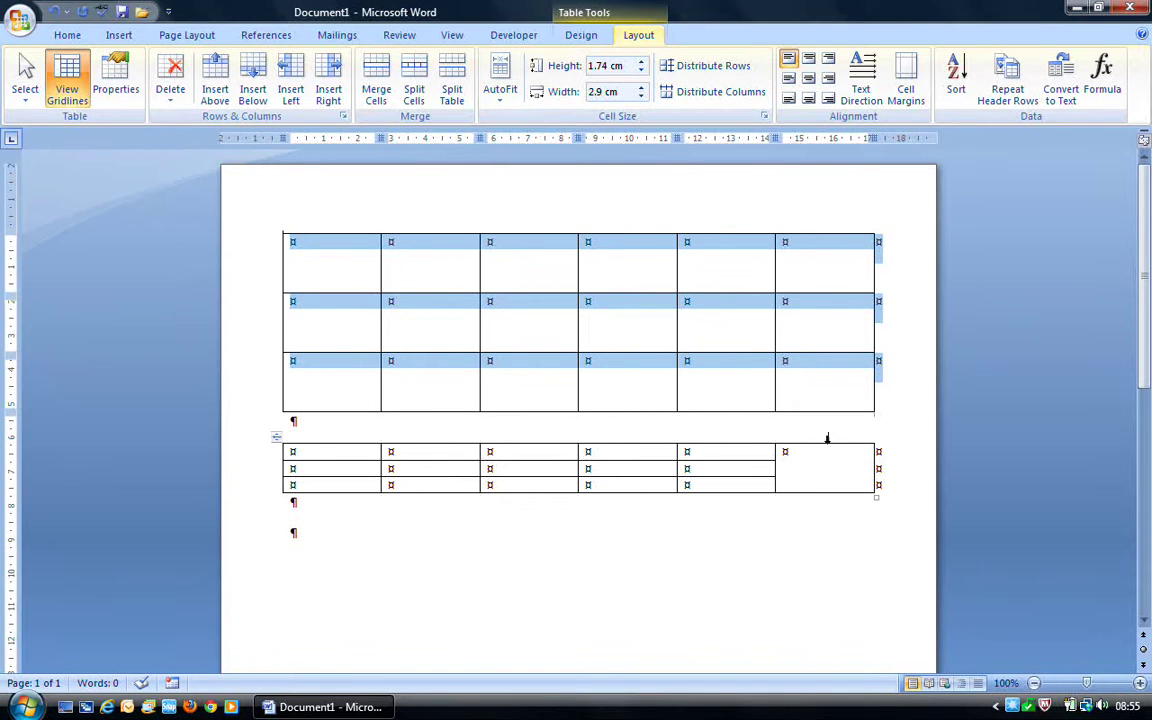
click(888, 402)
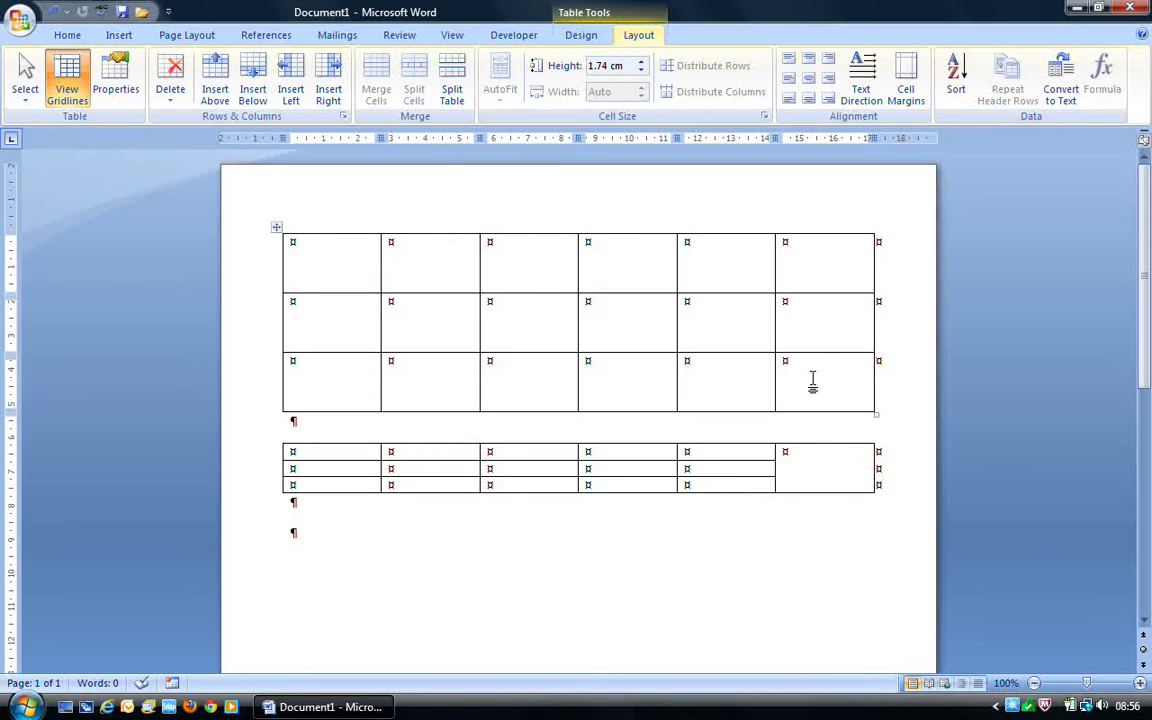
- Enter the headings Name, Monday and Tuesday in the first three cells of the upper table's first row
click(328, 264)
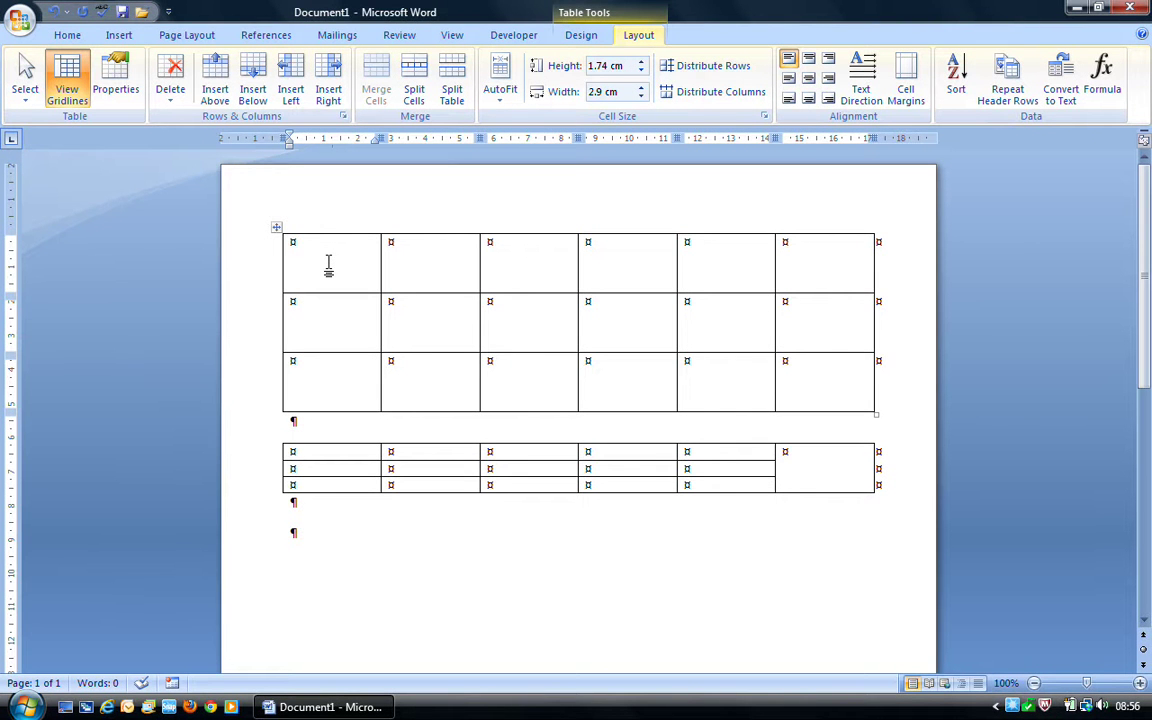
text(Name)
click(410, 255)
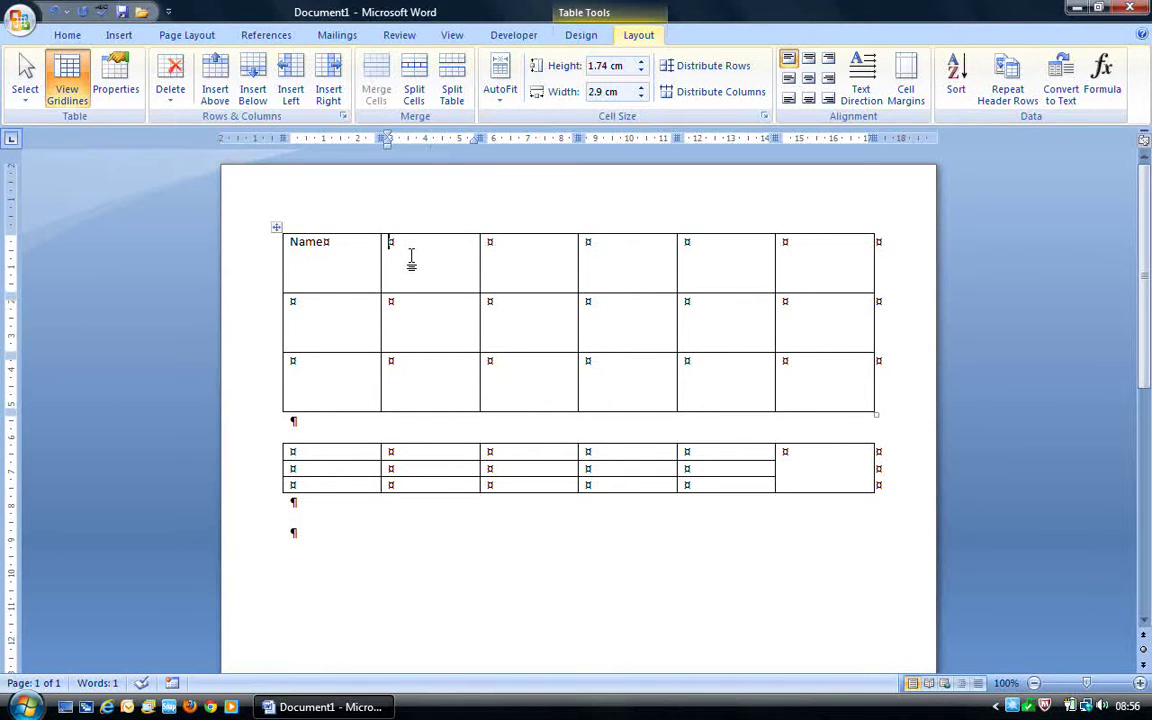
text(Monday)
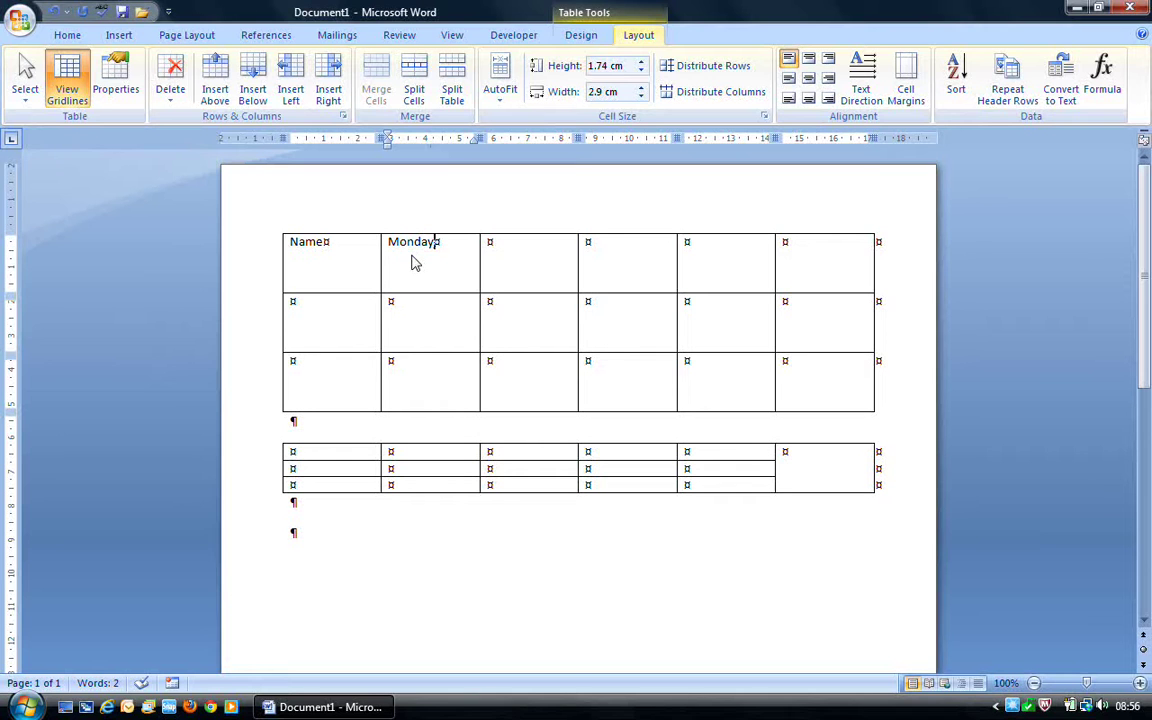
key(Tab)
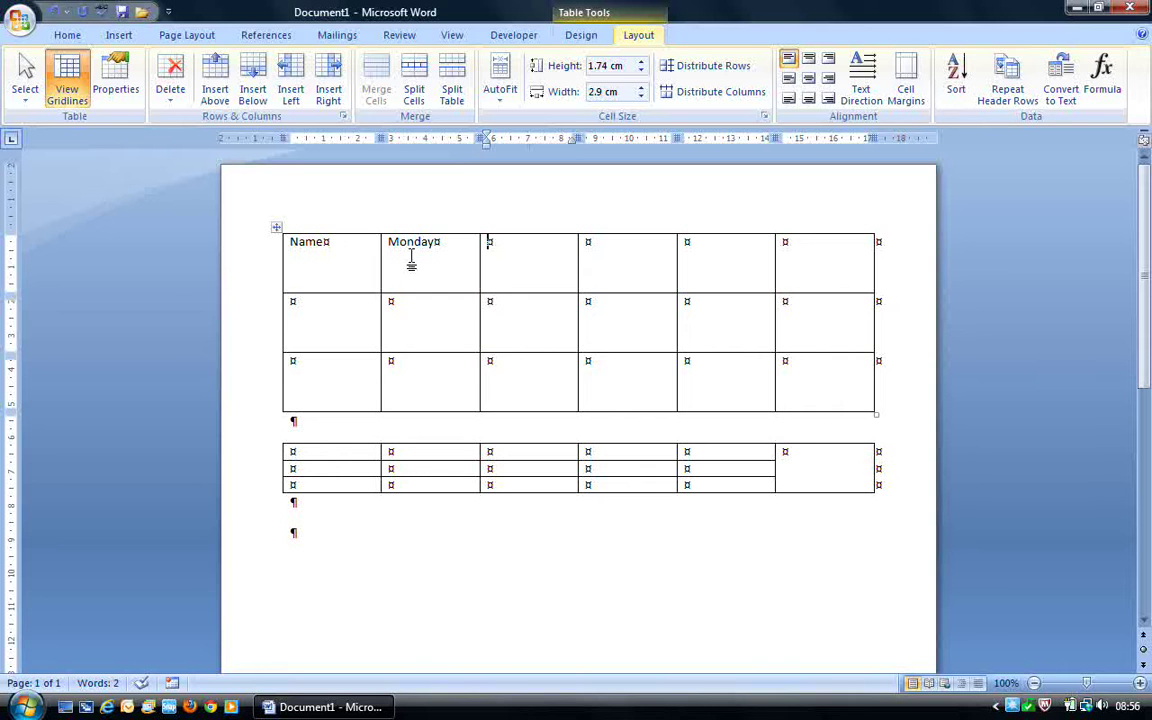
text(Tuesd)
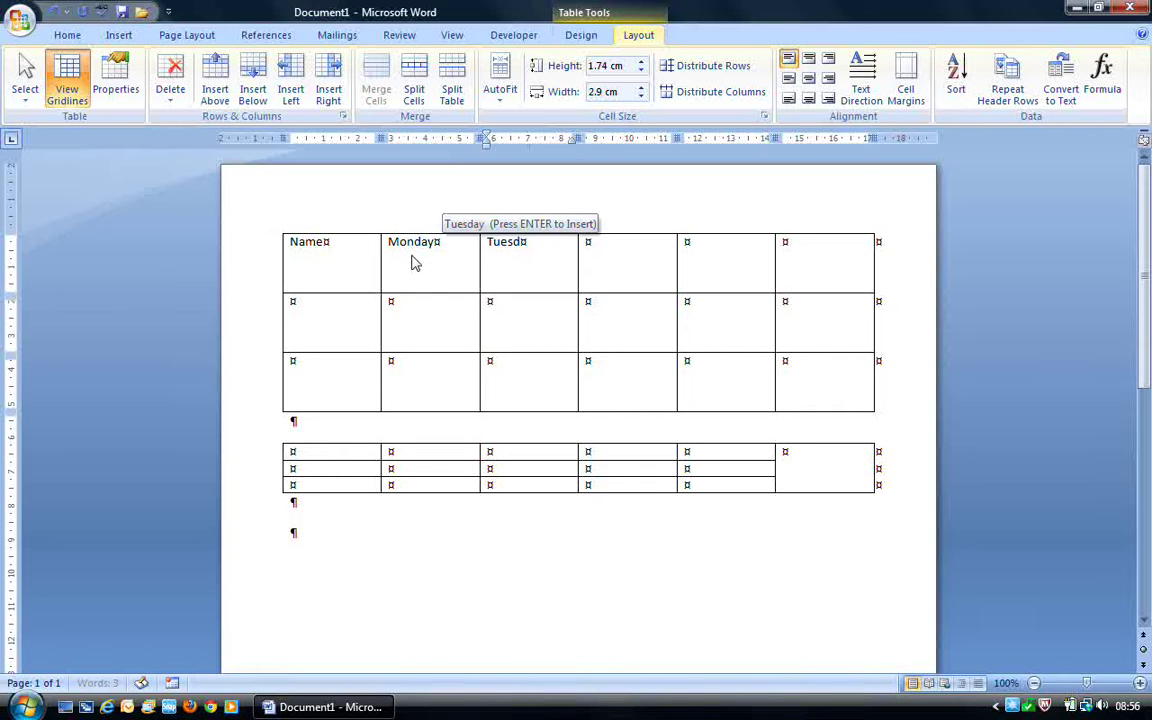
key(Return)
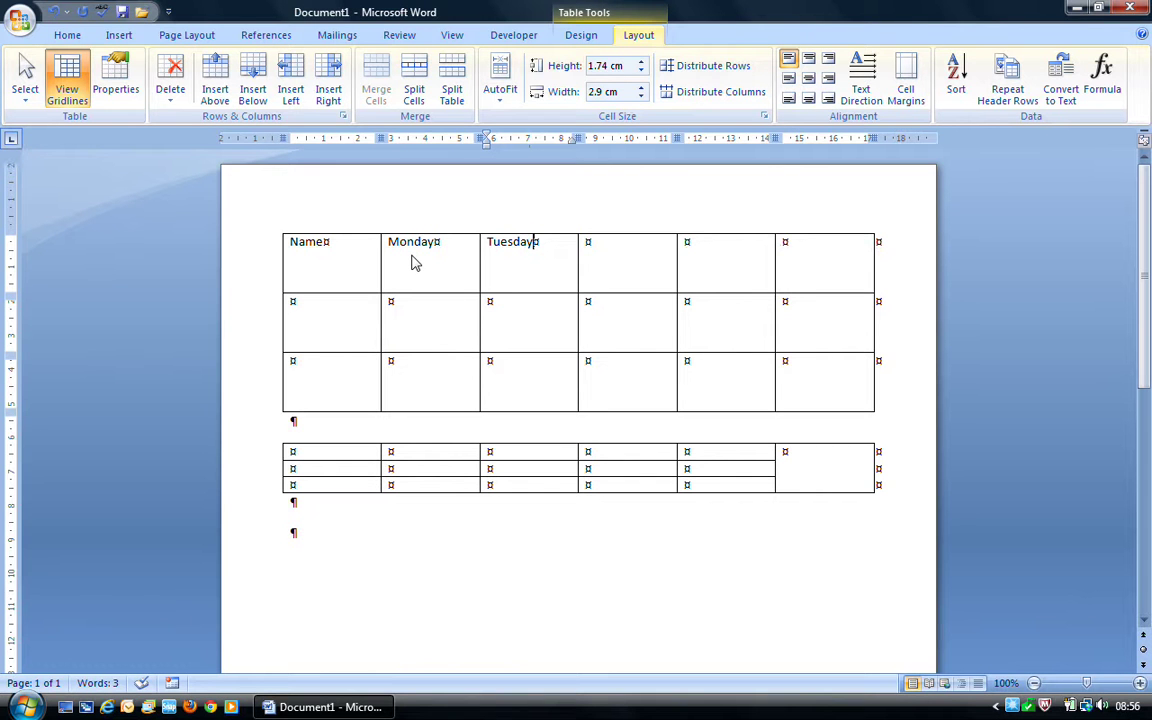
key(Tab)
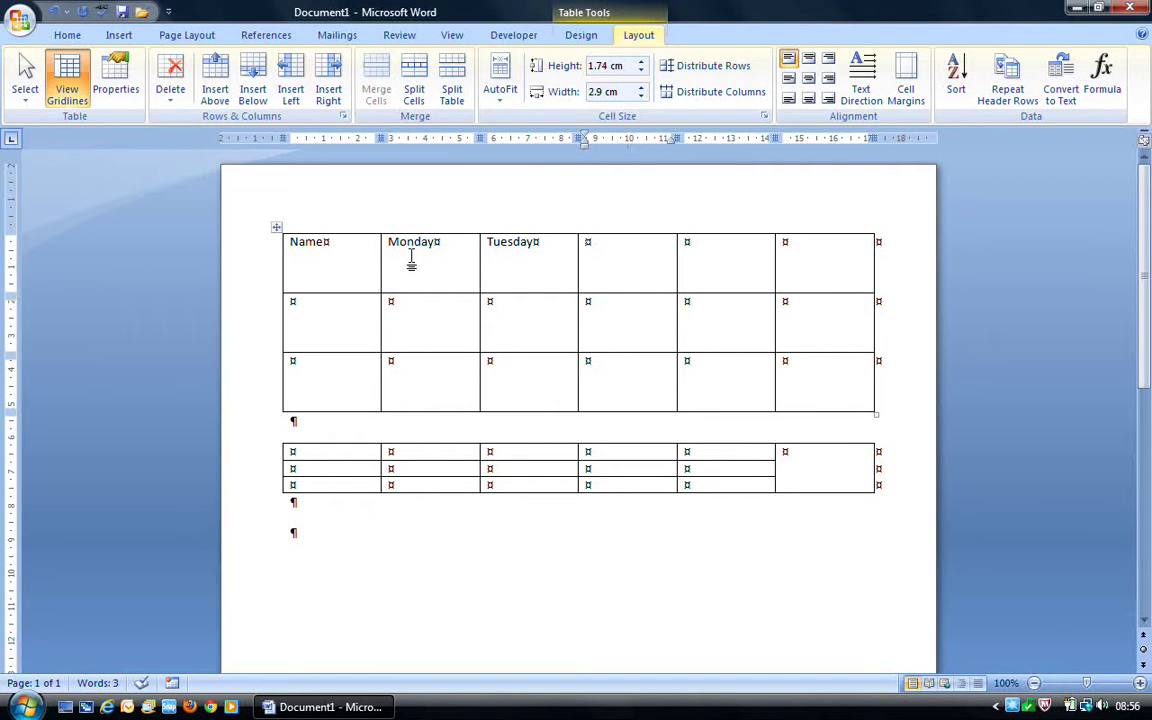
- Move cell by cell to the start of the second row, and back to the fourth cell of the header row
key(Tab)
key(Tab)
key(Tab)
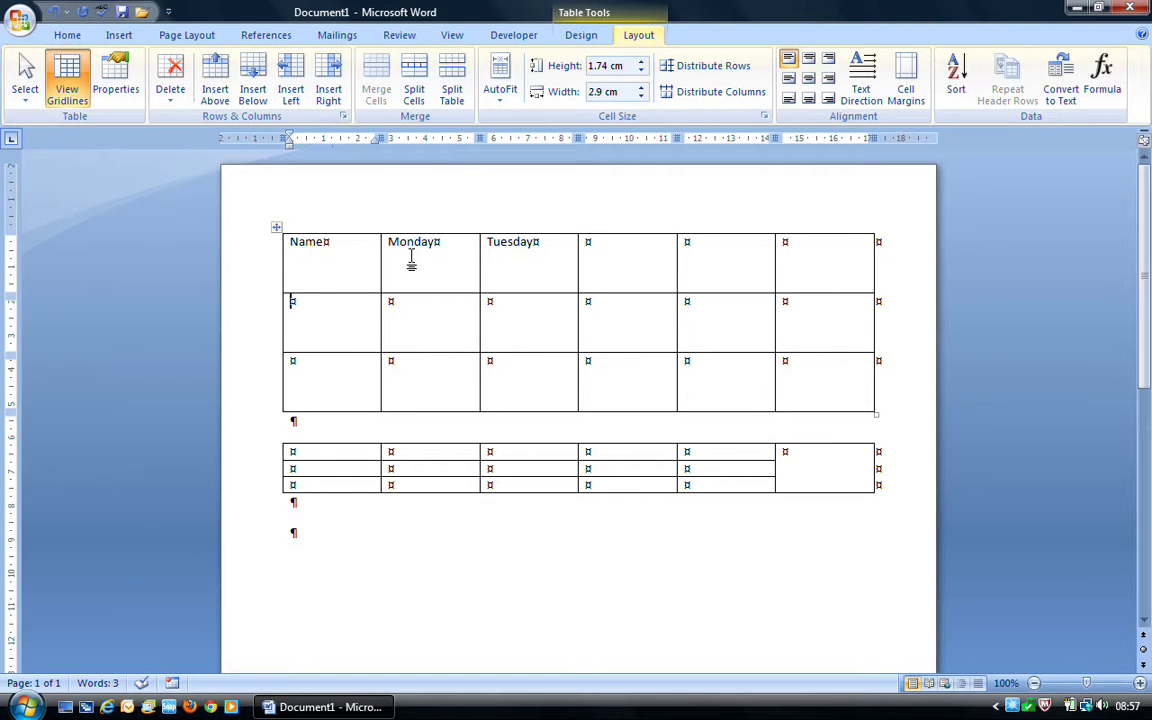
key(shift+Tab)
key(shift+Tab)
key(shift+Tab)
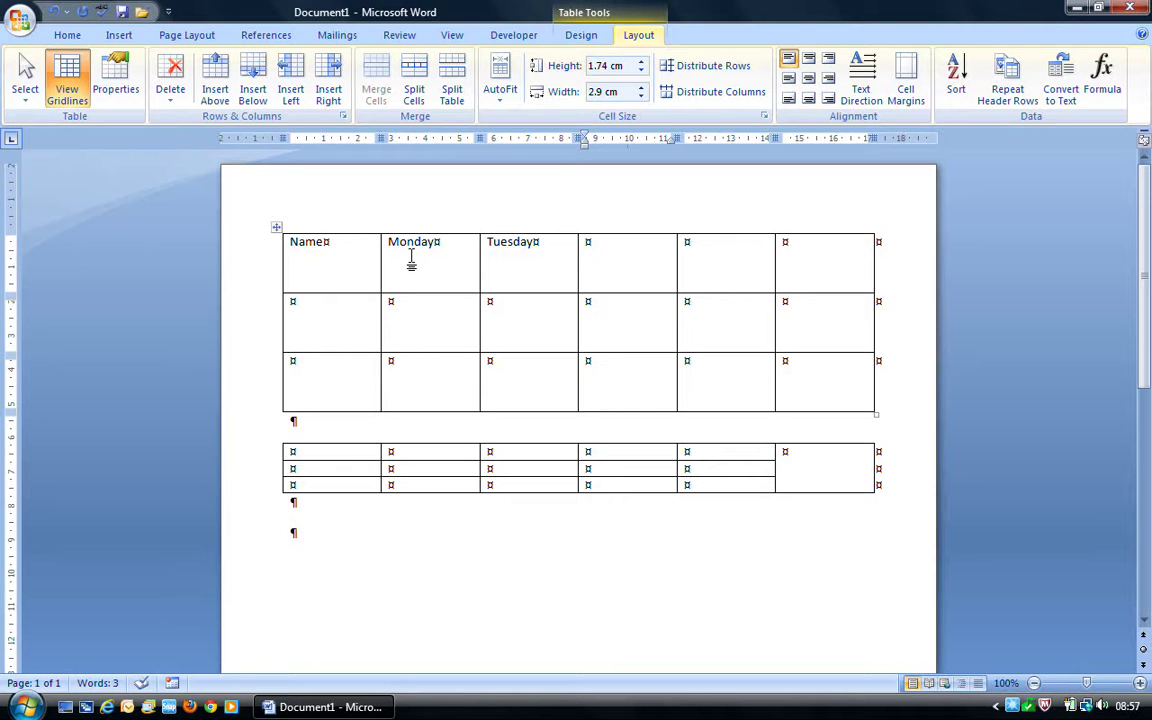
- Enter the heading Wednesday in the fourth cell of the header row, correcting its last letter
text(Wednesdat)
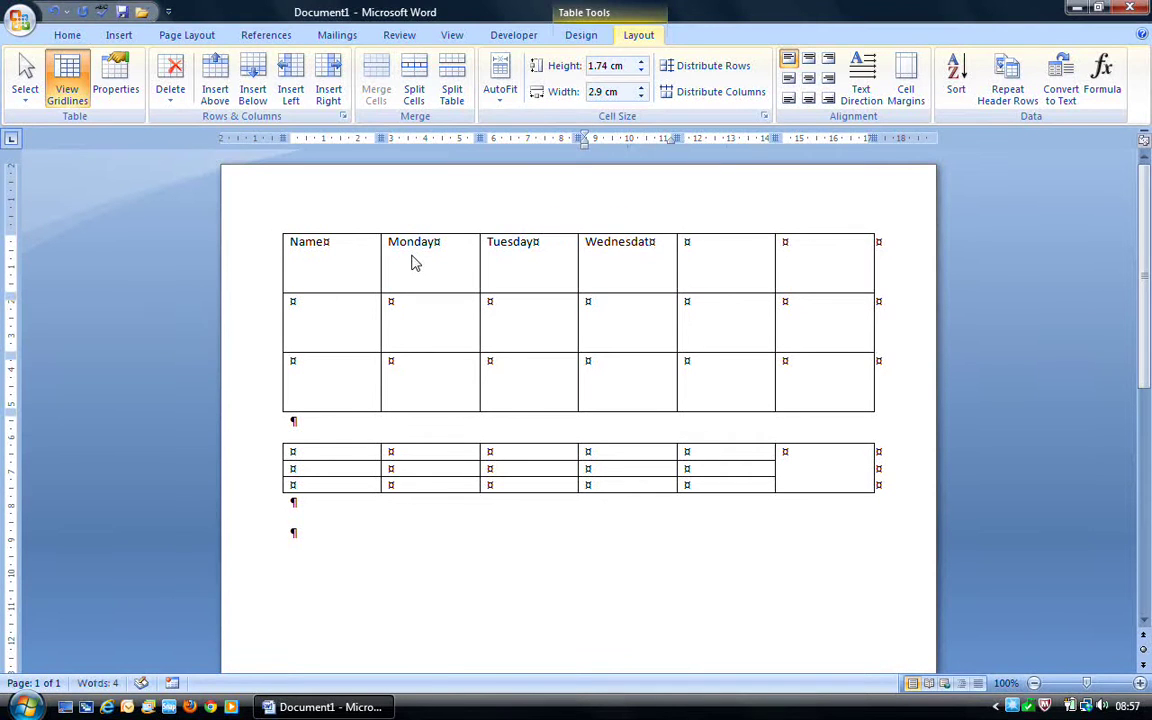
key(Tab)
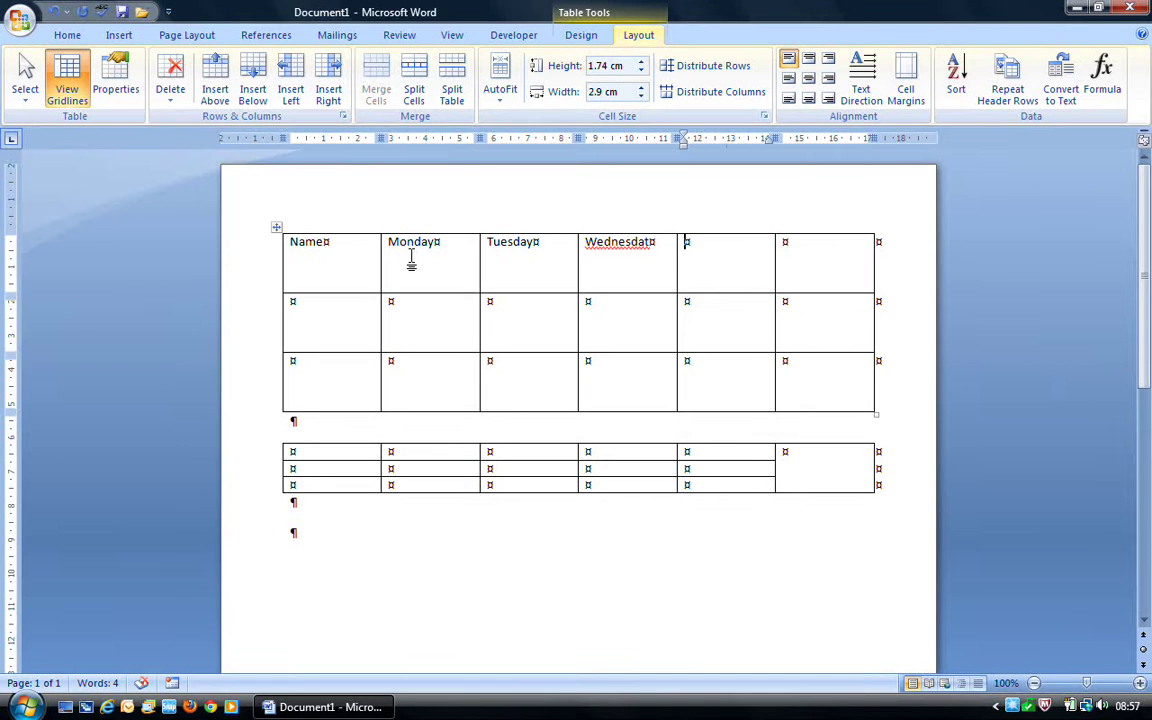
click(653, 242)
key(BackSpace)
text(y)
key(Tab)
- Enter the headings Thursday and Friday in the last two header cells and continue to the second row's first cell
text(Thurs)
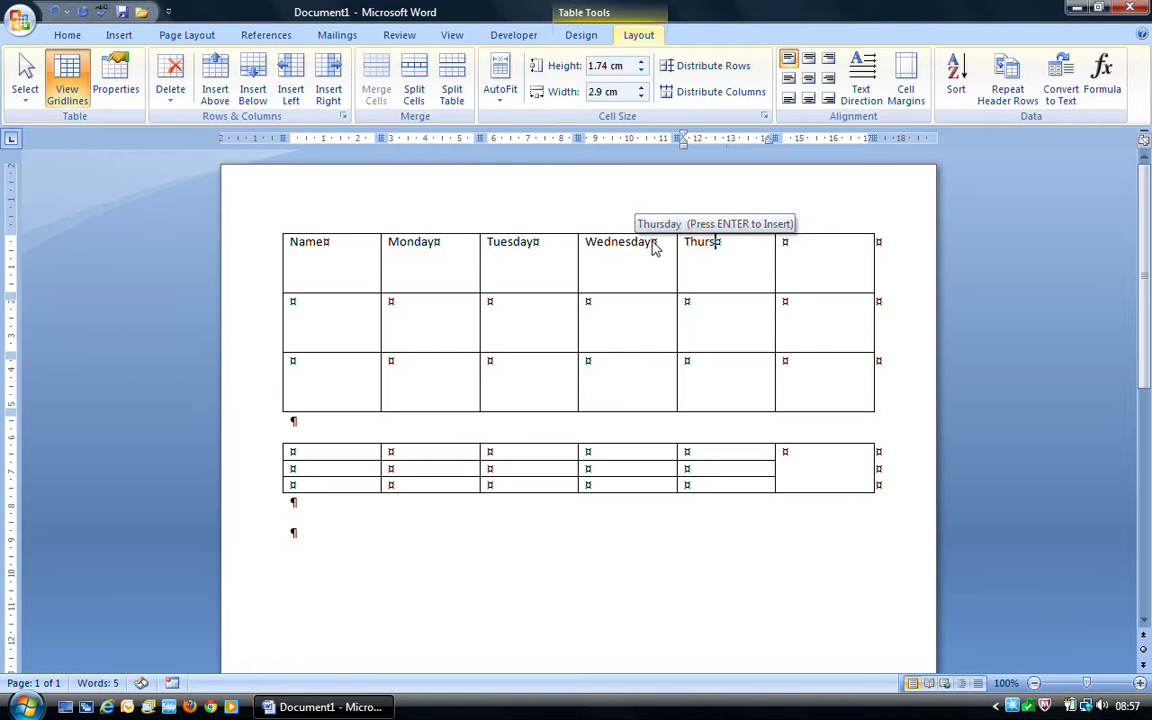
key(Return)
key(Tab)
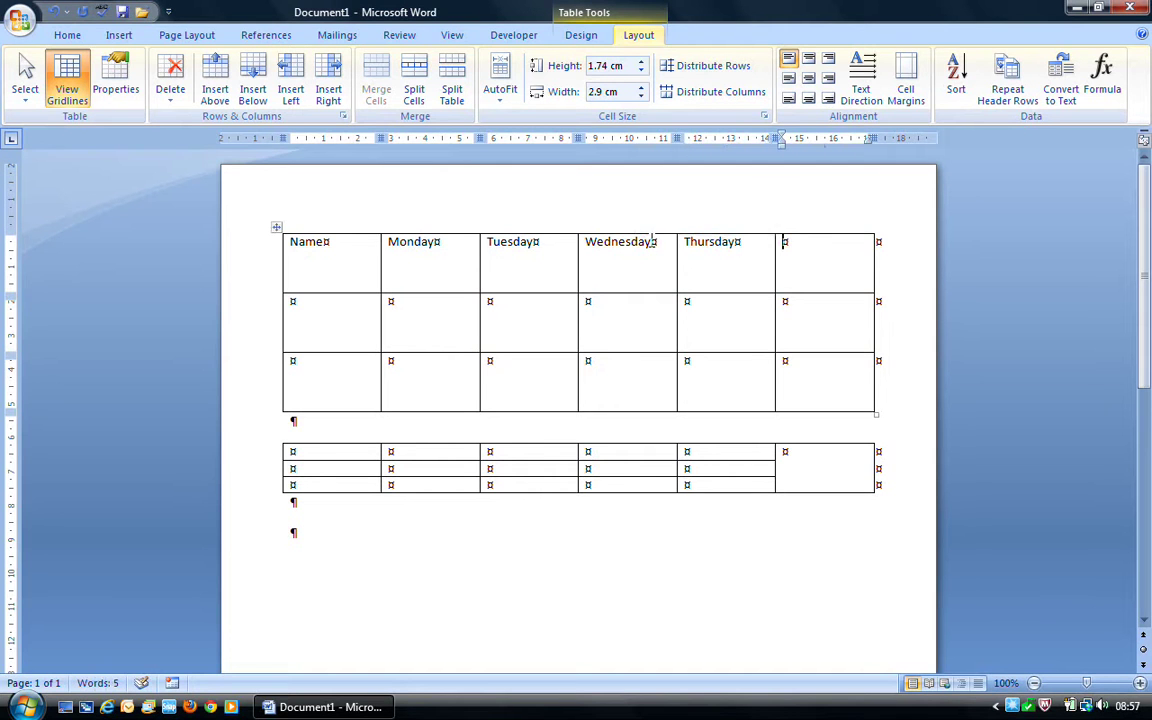
text(Fri)
key(Return)
key(Tab)
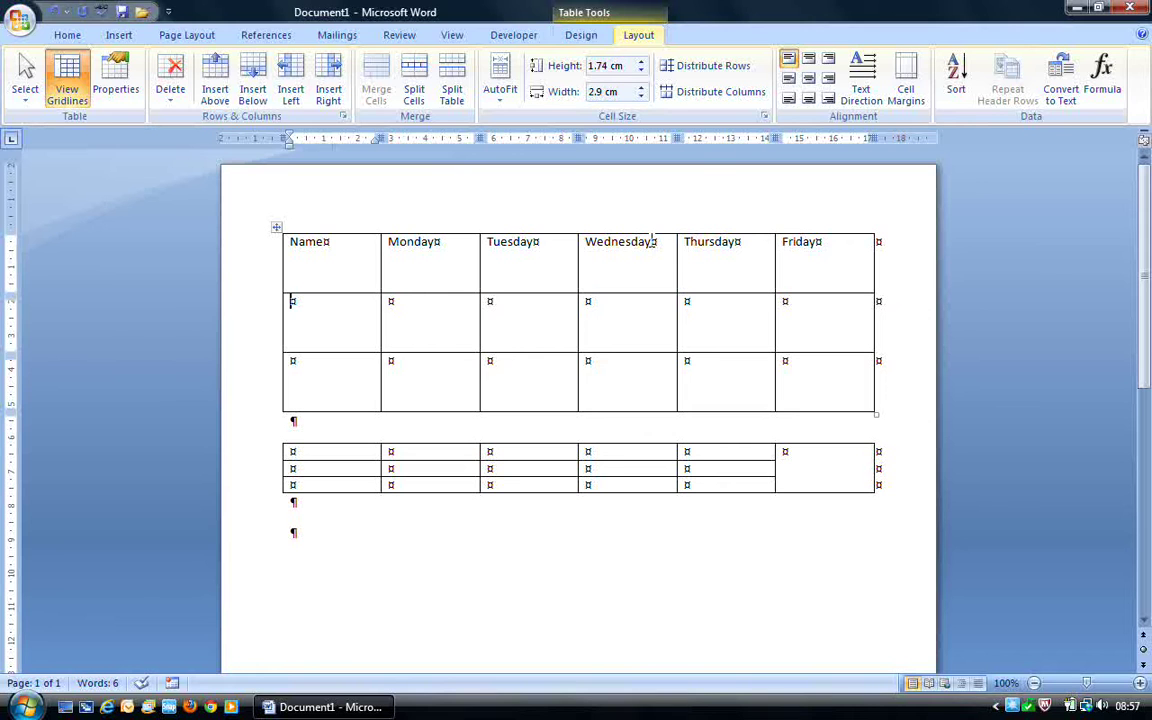
- Fill the upper table's second row with a first name and the entries Yes, No, No, Yes, No
text(John)
key(Tab)
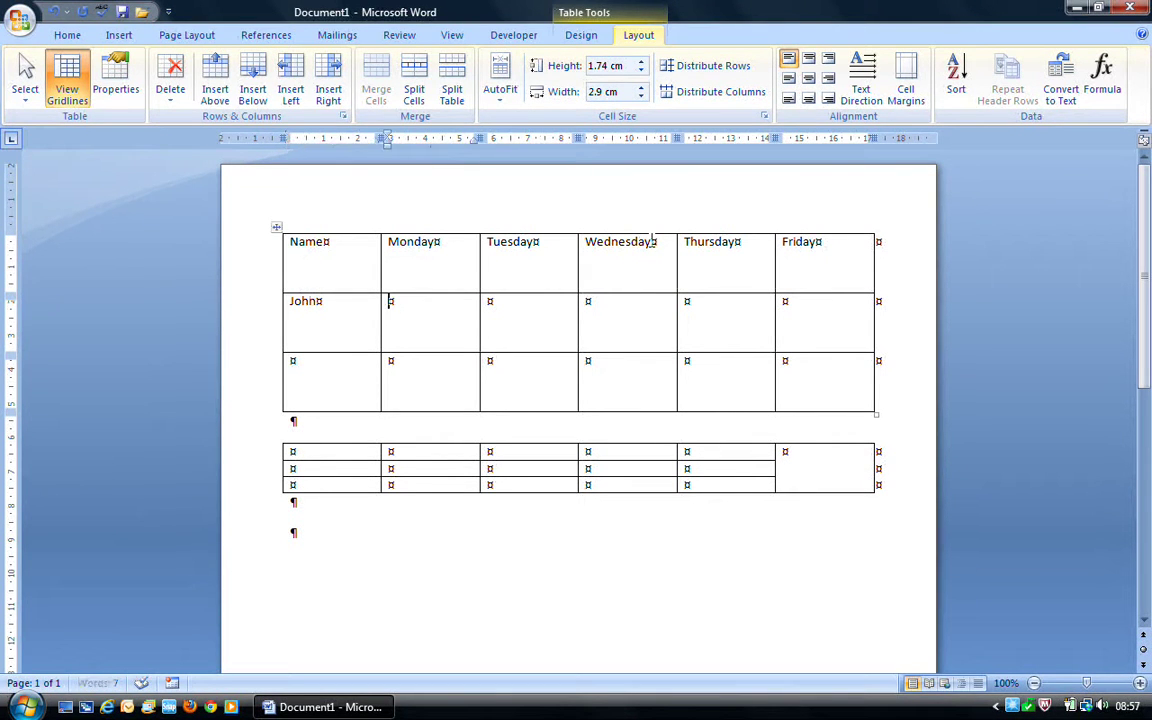
text(Yes)
key(Tab)
text(No)
key(Tab)
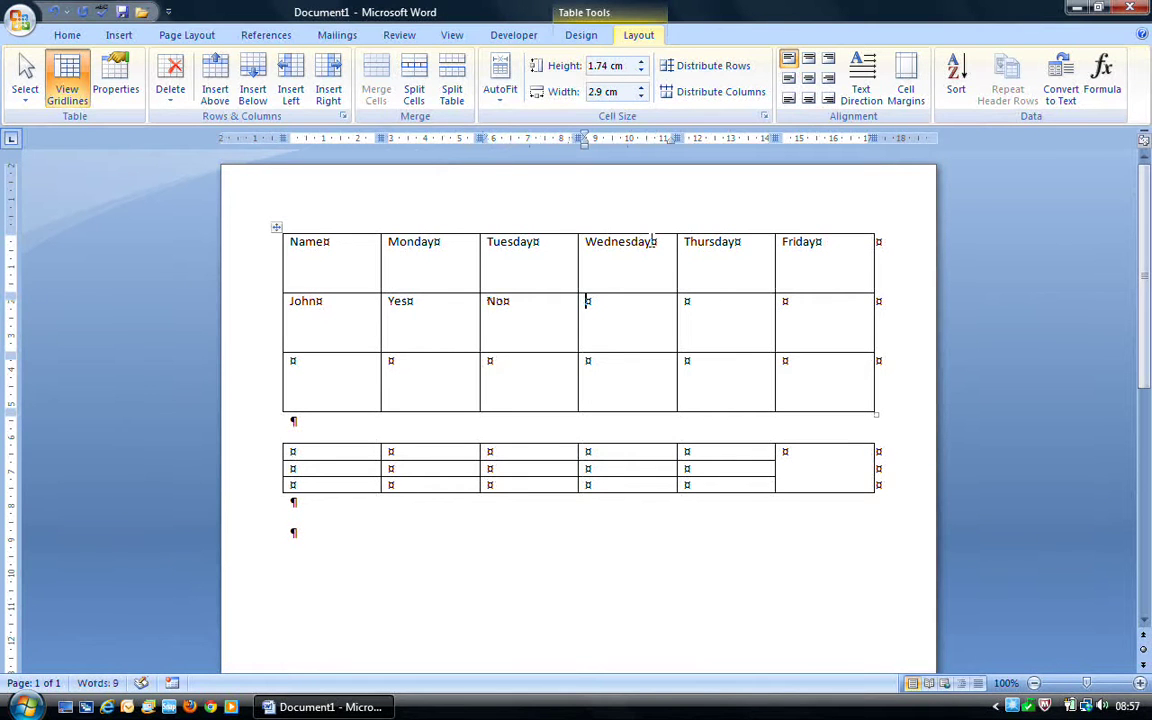
text(No)
key(Tab)
text(Yes)
key(Tab)
text(N)
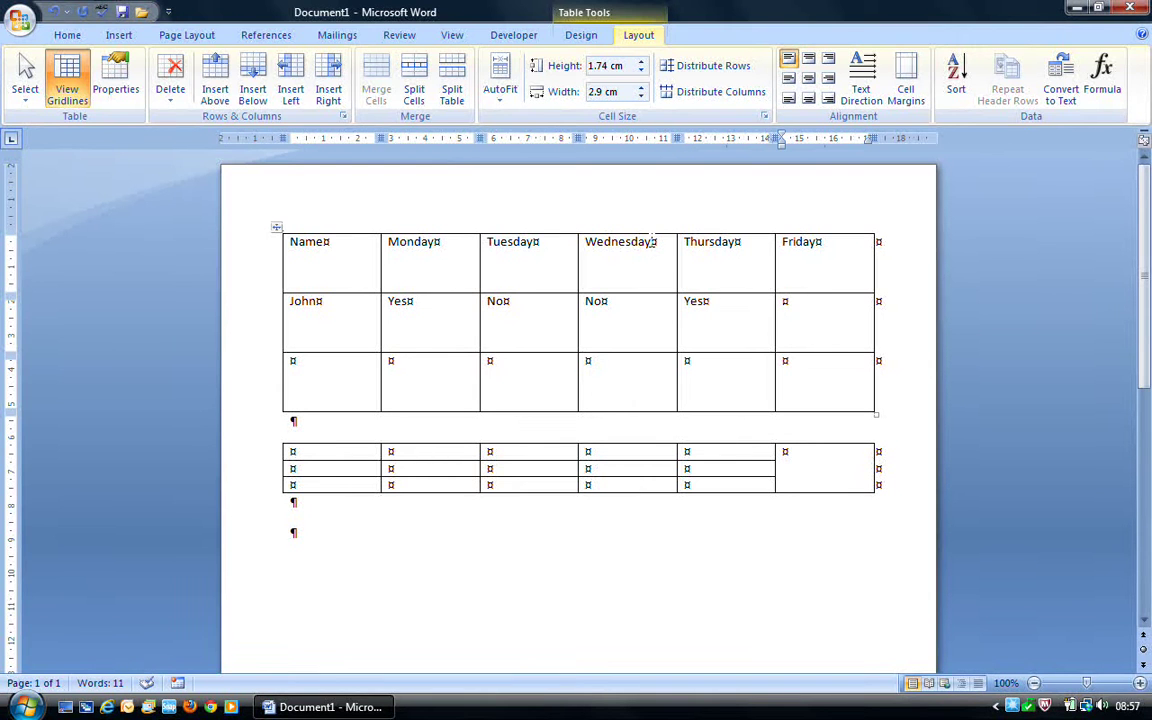
text(o)
- Fill the upper table's third row with a first name and the entries No, Yes, Yes, No, No
key(Tab)
text(Rita)
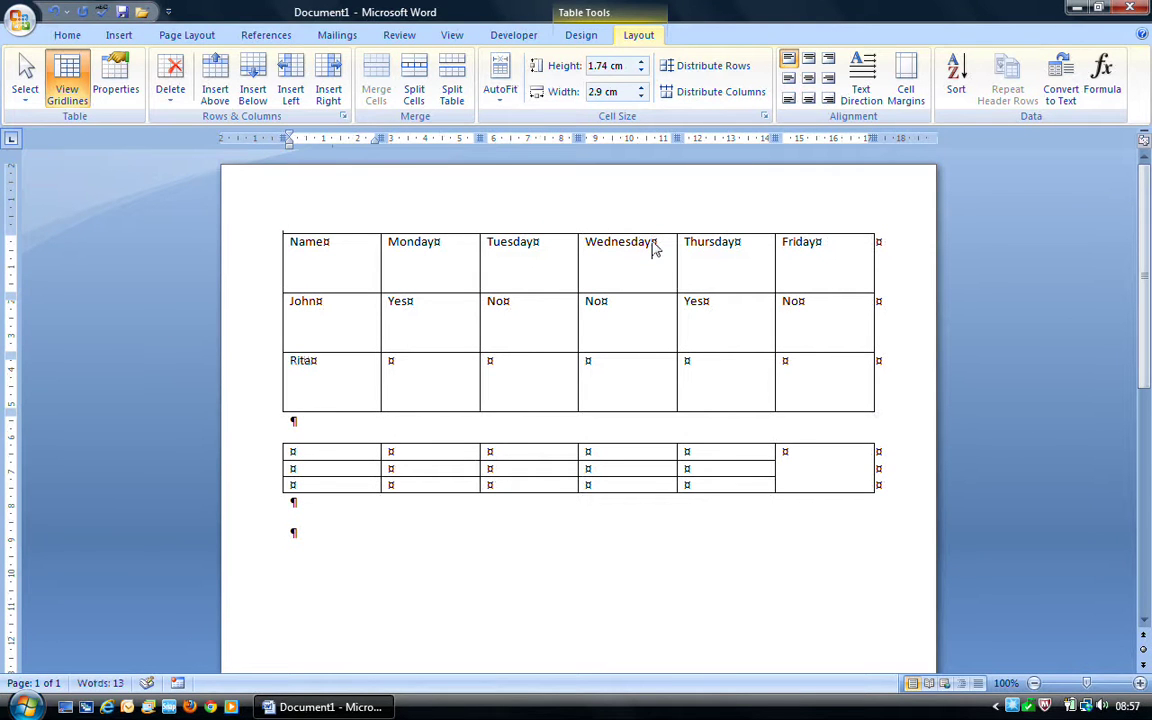
key(Tab)
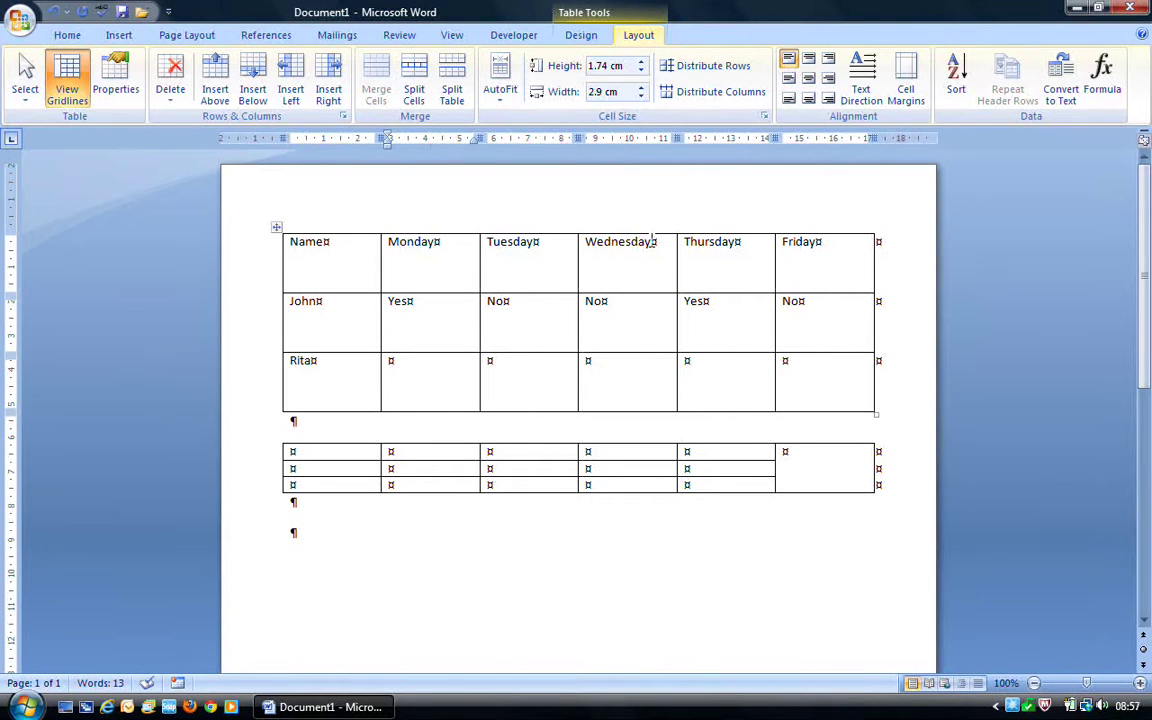
text(No)
key(Tab)
text(Yes)
key(Tab)
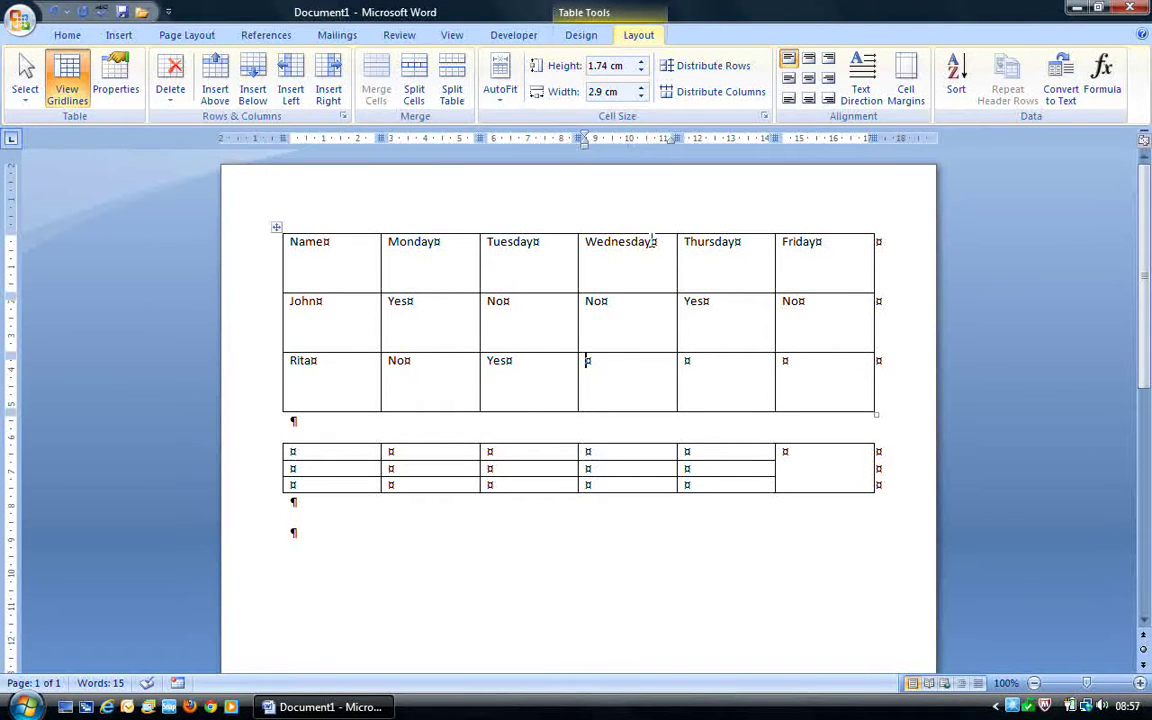
text(Yes)
key(Tab)
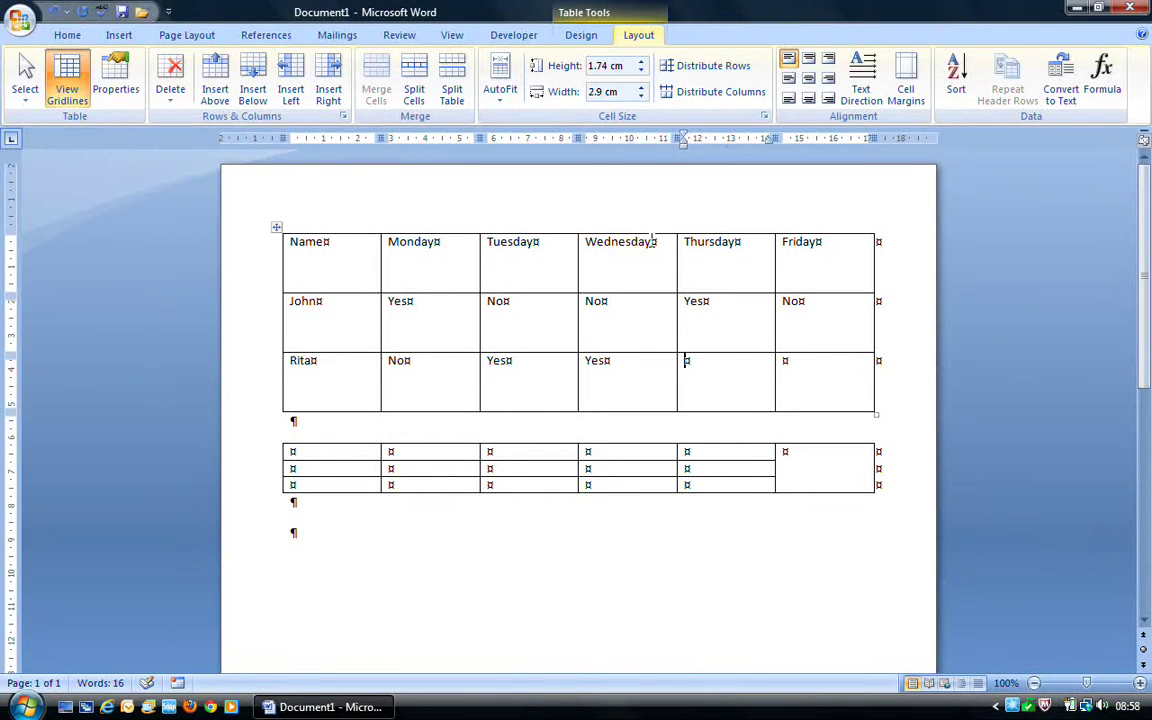
text(No)
key(Tab)
text(No)
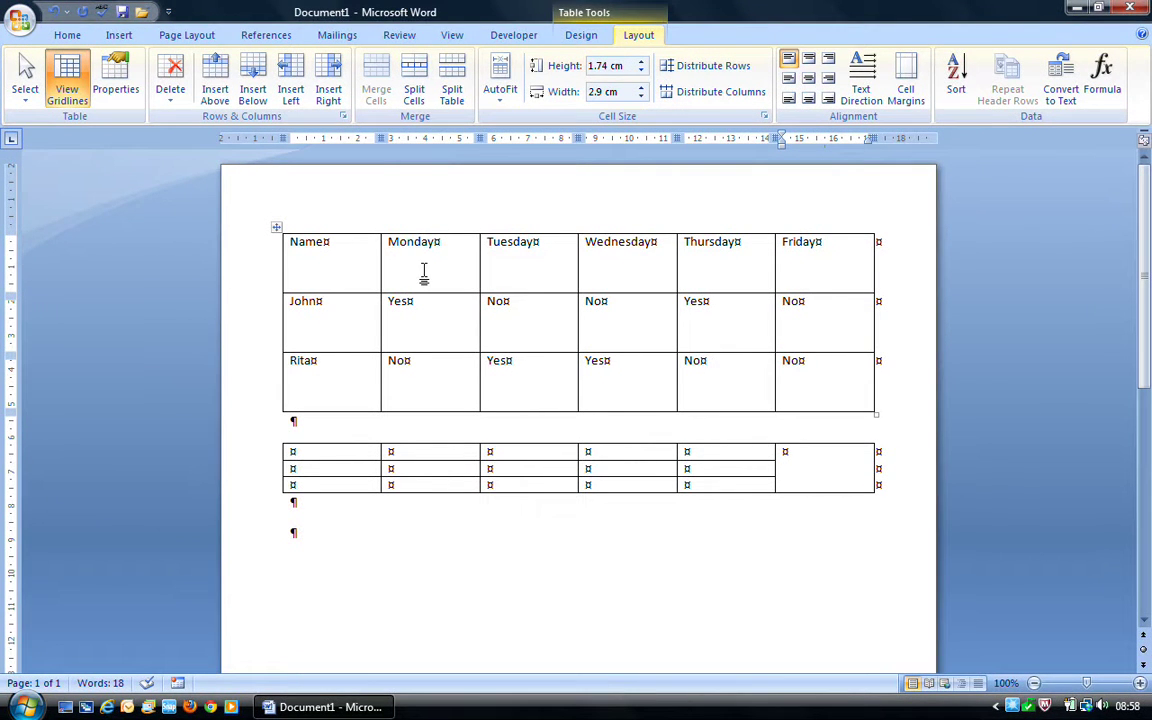
- Make the weekday headings Monday to Friday in the upper table bold
drag(388, 245, 802, 275)
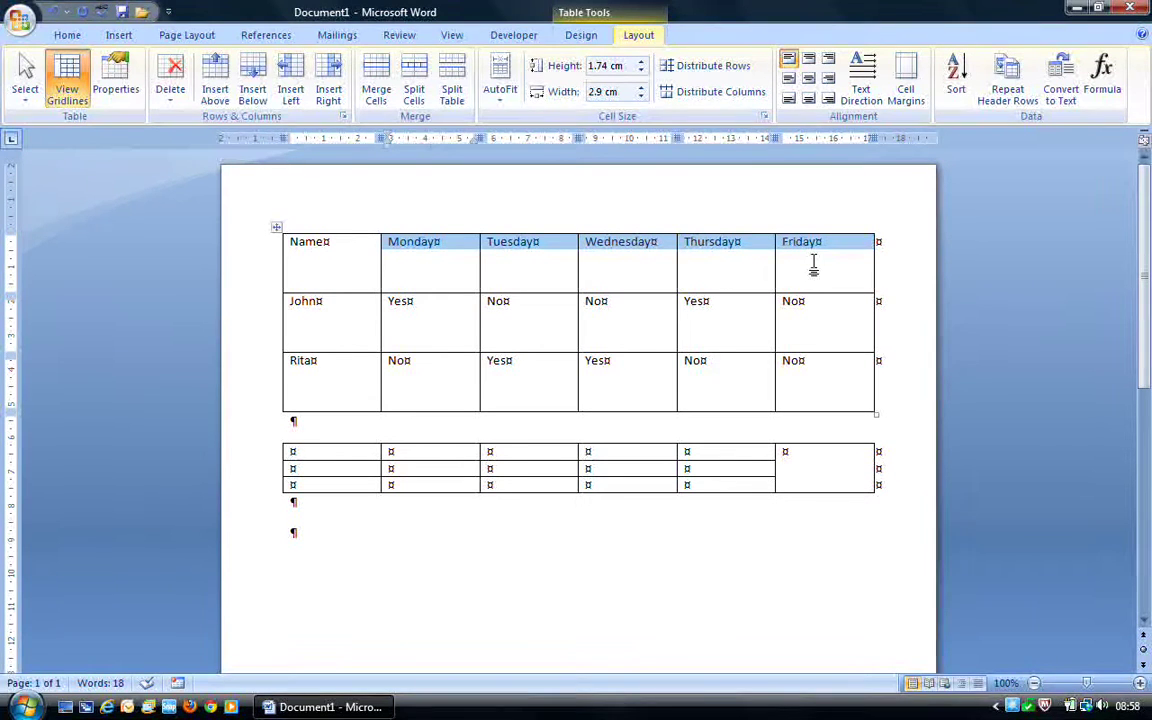
click(65, 35)
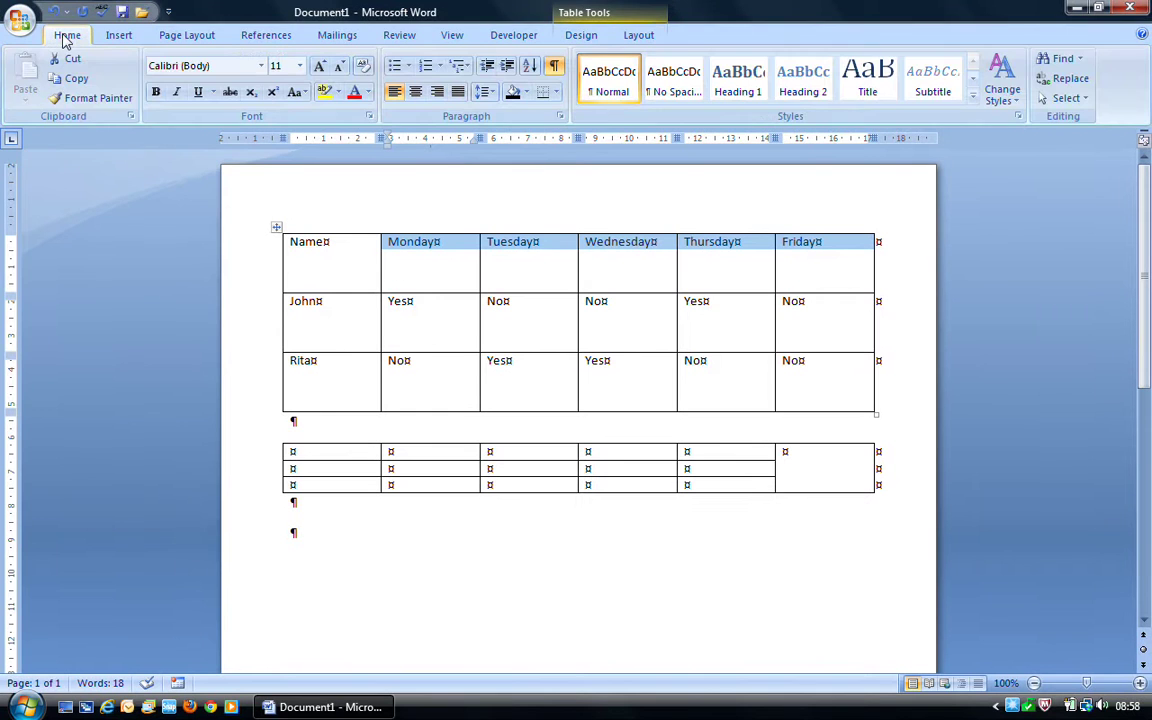
click(154, 92)
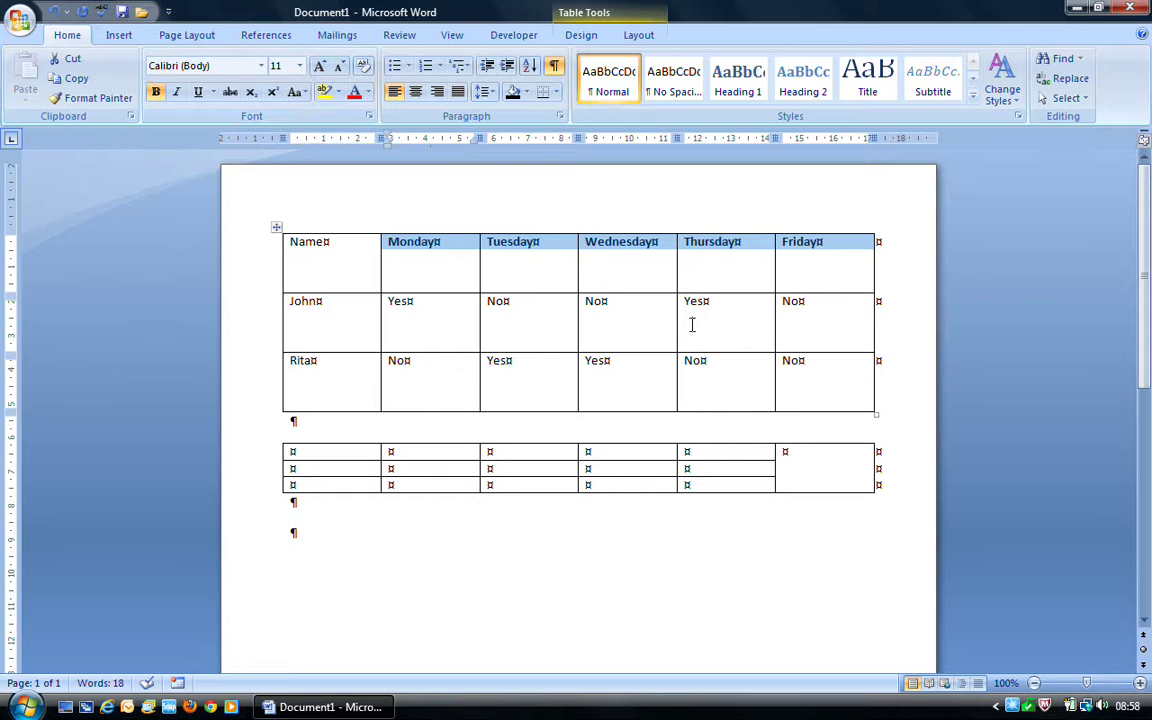
- Italicise the No entries under Tuesday and Wednesday in the upper table's second row
click(521, 319)
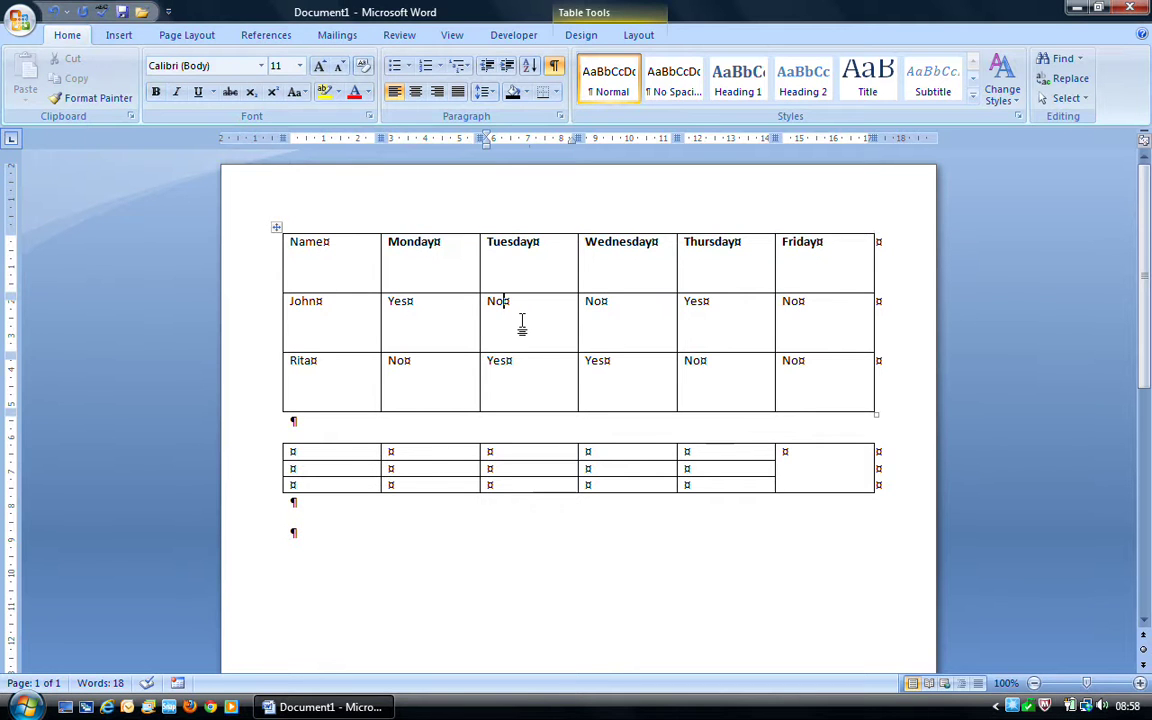
double_click(490, 305)
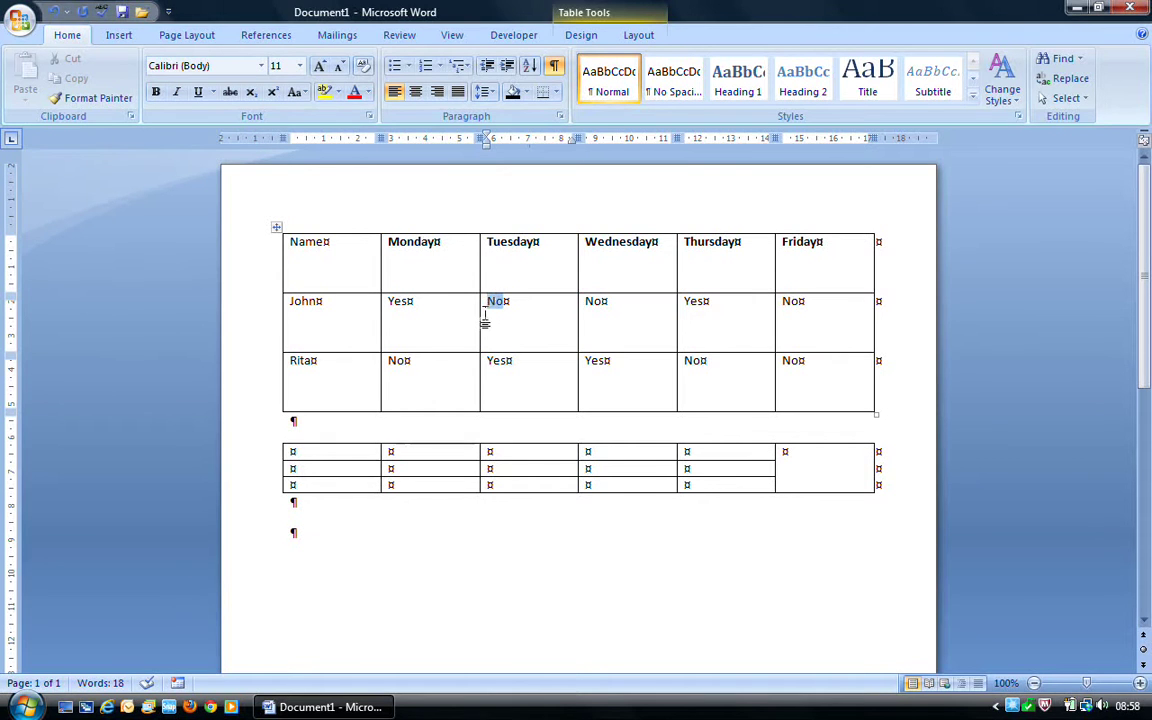
key(ctrl+i)
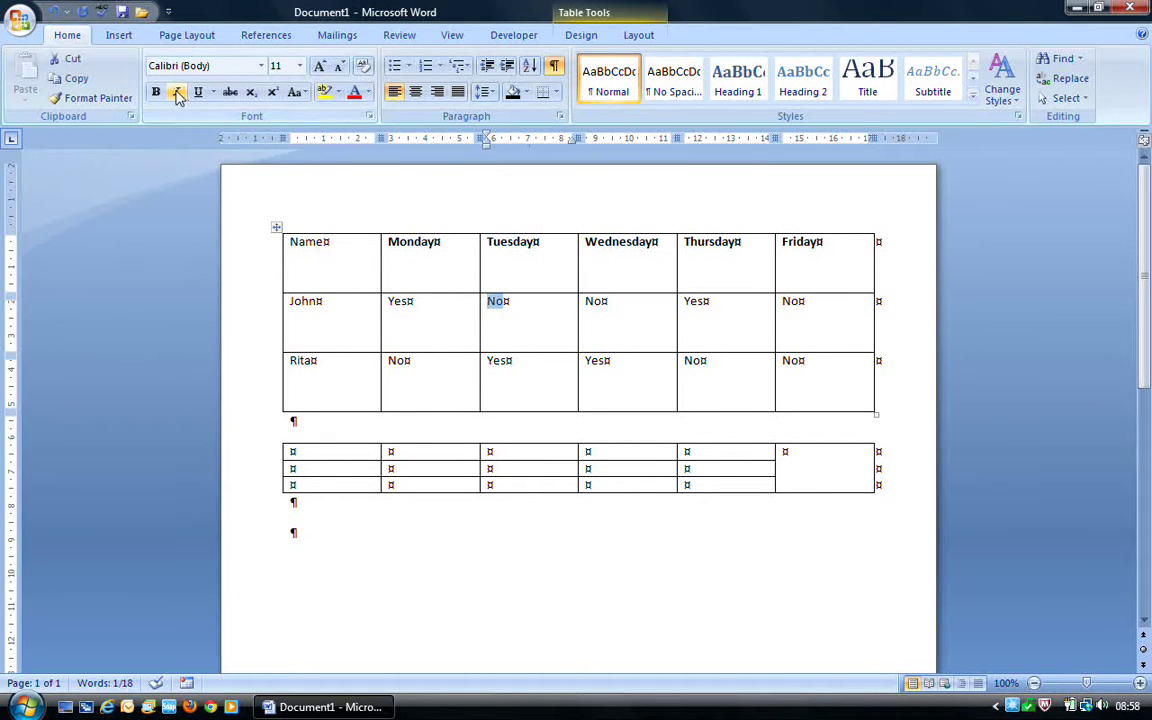
mouse_move(609, 319)
mouse_down()
mouse_move(560, 321)
mouse_move(588, 313)
mouse_up()
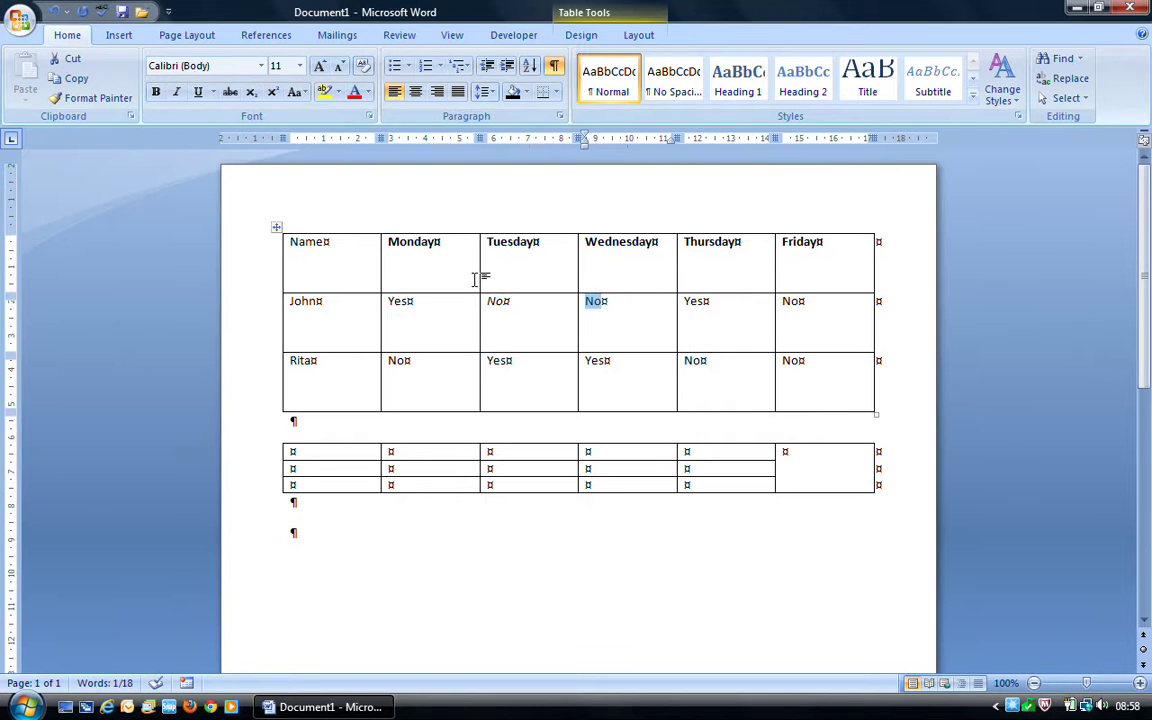
click(176, 91)
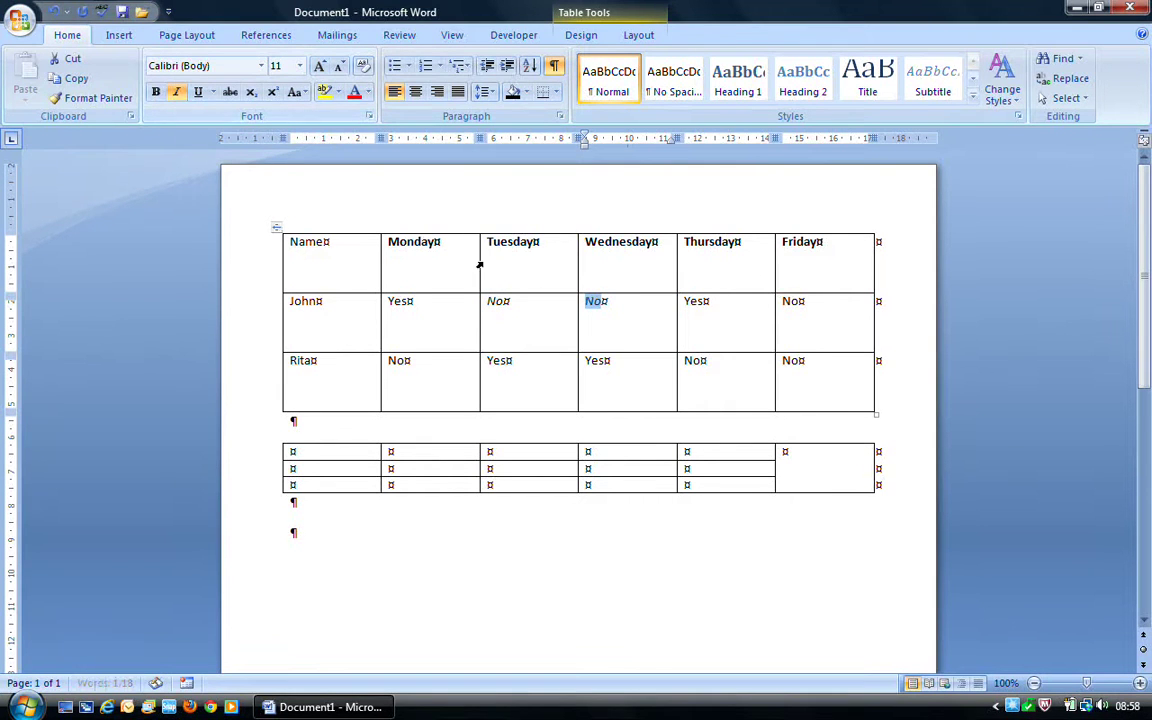
- Italicise the No entries under Monday, Thursday and Friday in the upper table's third row
click(422, 372)
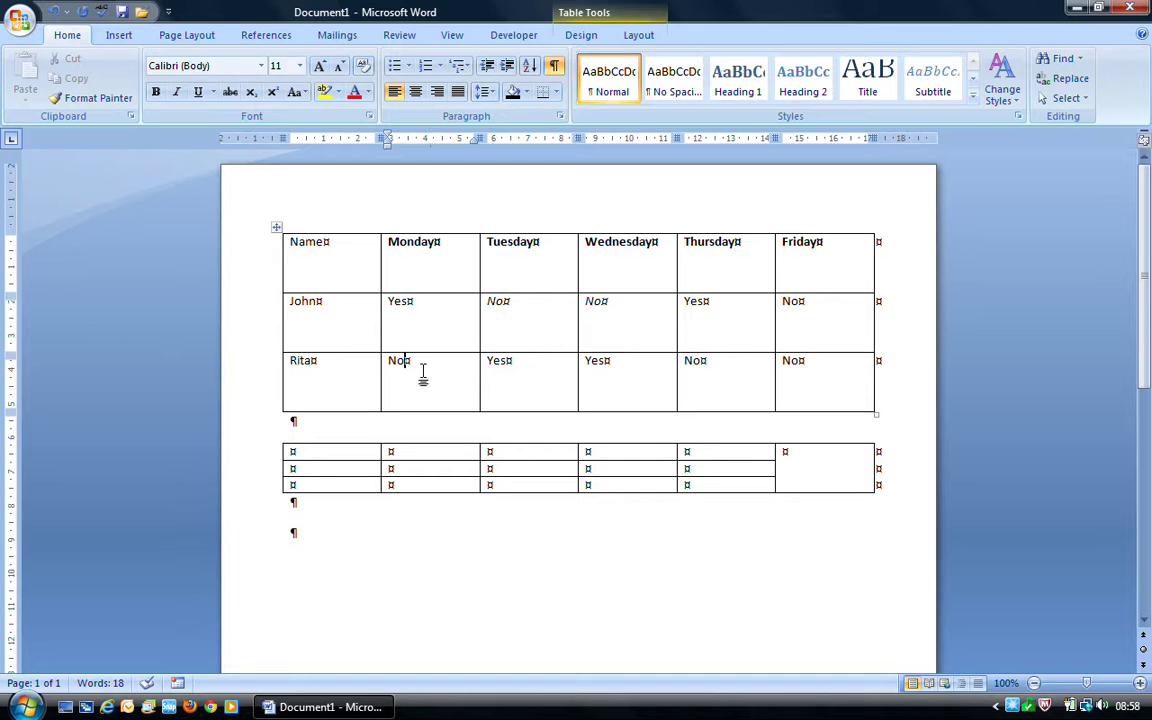
double_click(399, 363)
click(177, 92)
click(761, 397)
drag(761, 397, 820, 393)
click(177, 93)
- Try centred, right and justified alignment on the third row's Wednesday entry, and set it back to left alignment
click(633, 401)
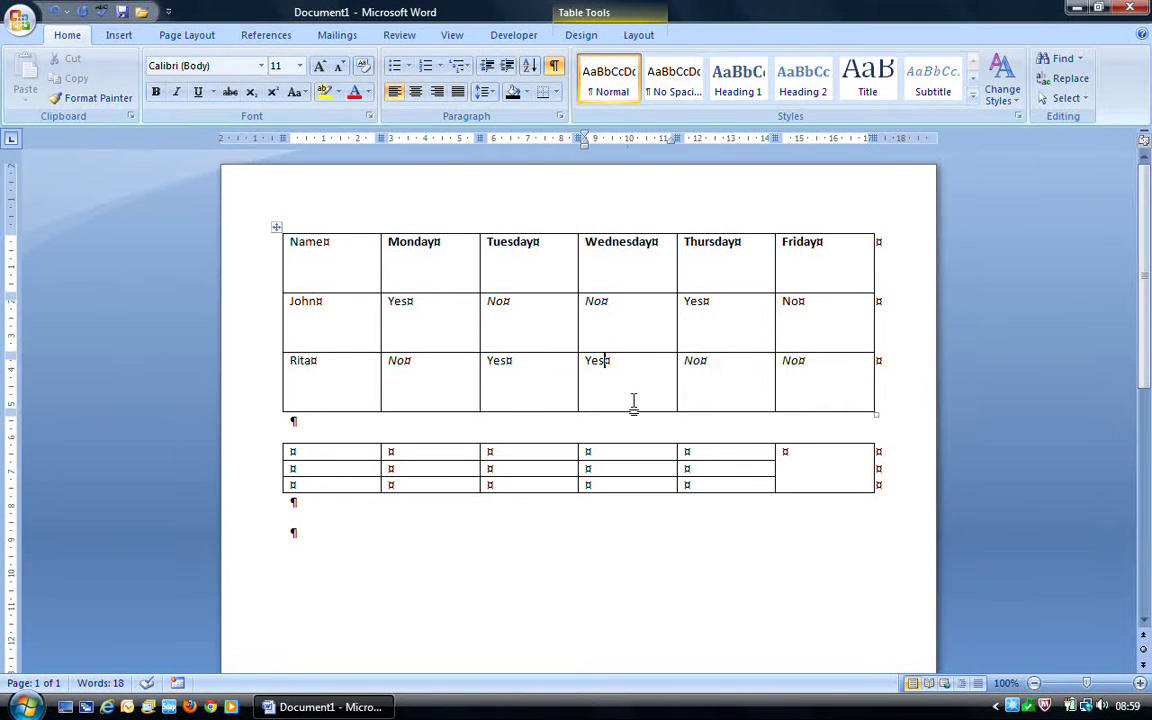
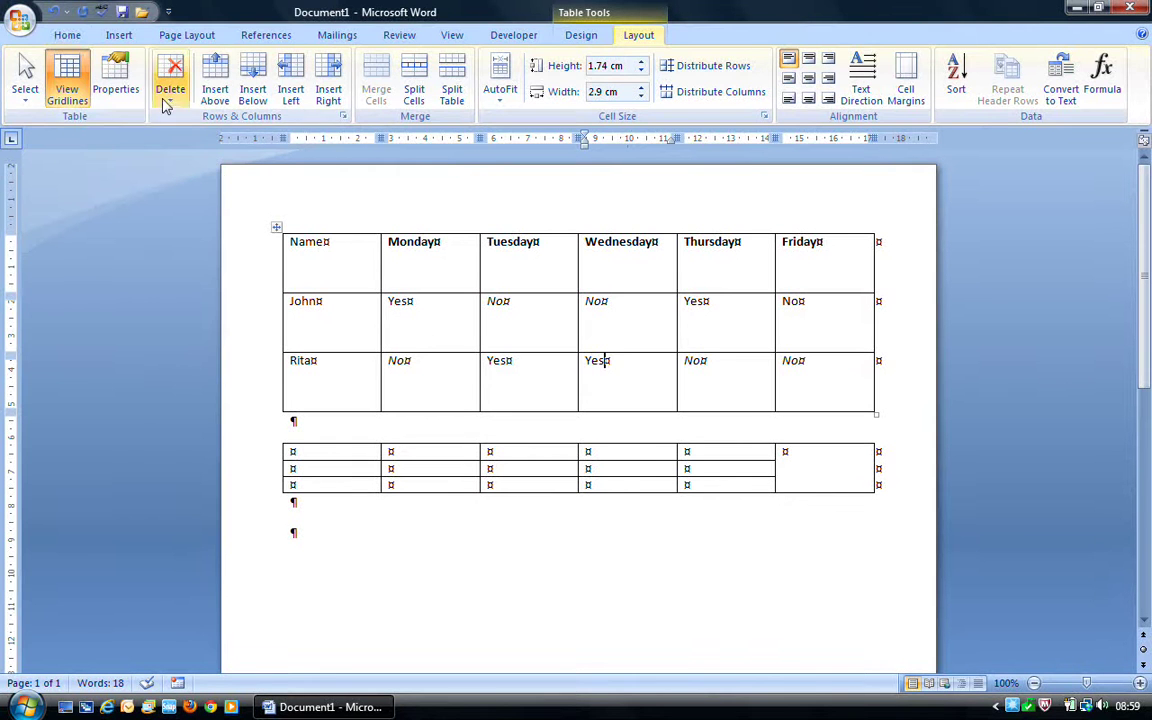
click(68, 36)
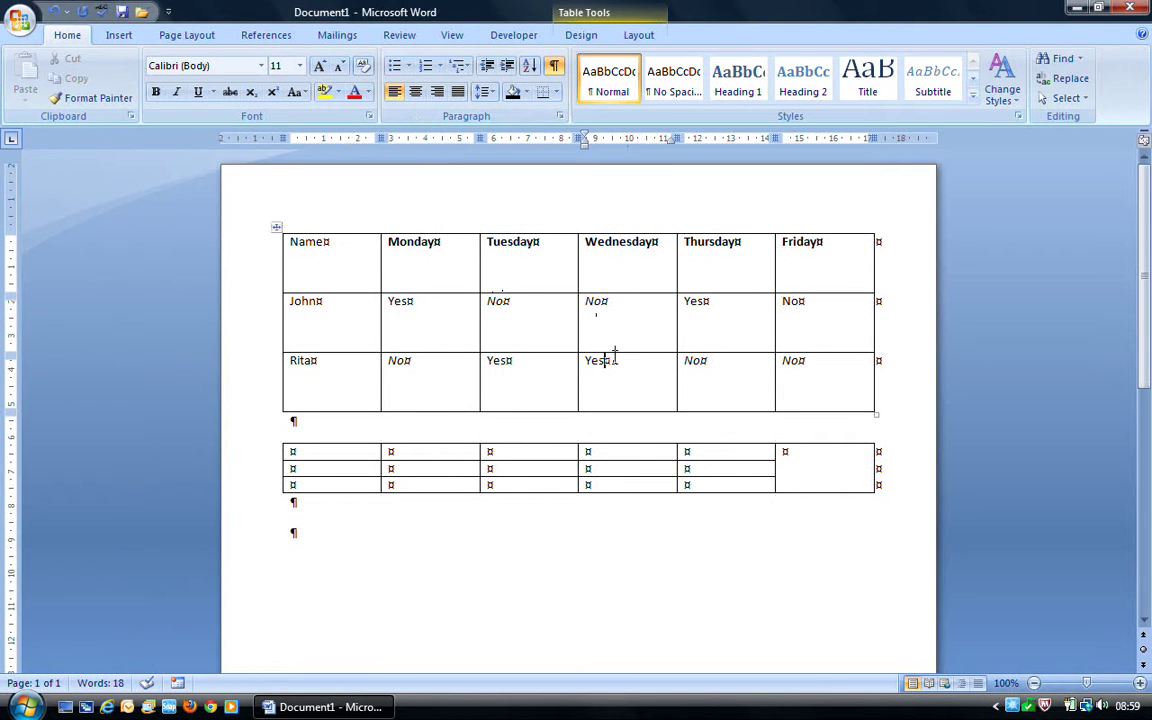
click(416, 92)
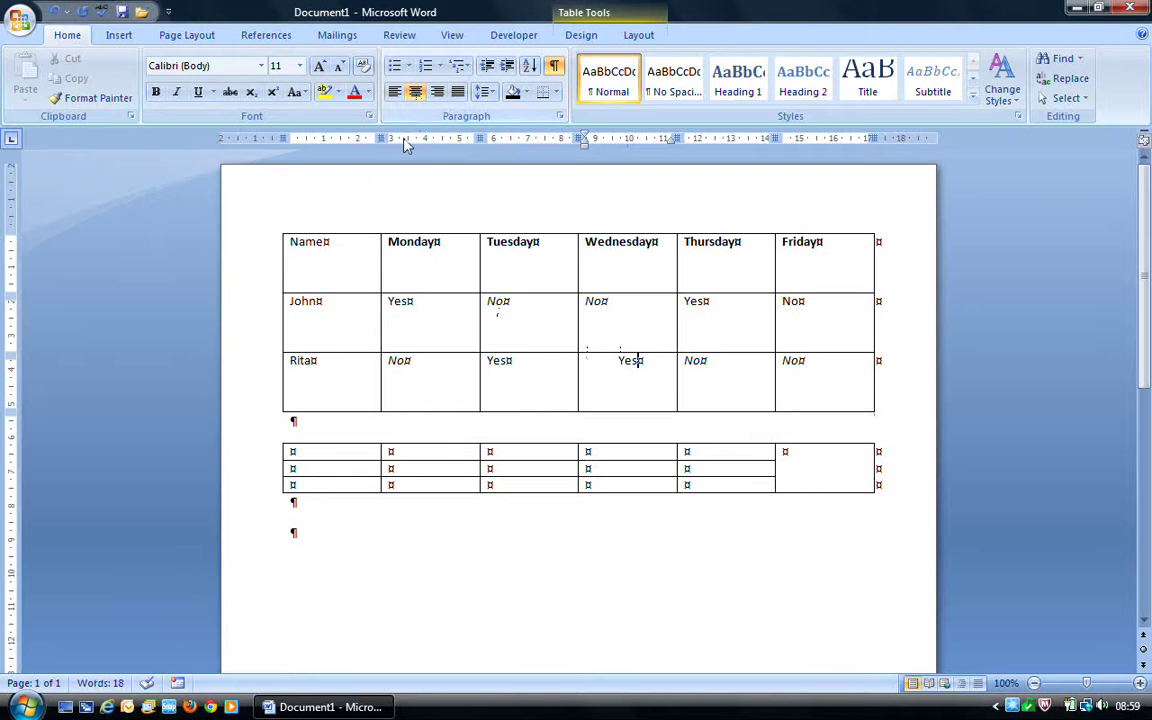
click(437, 98)
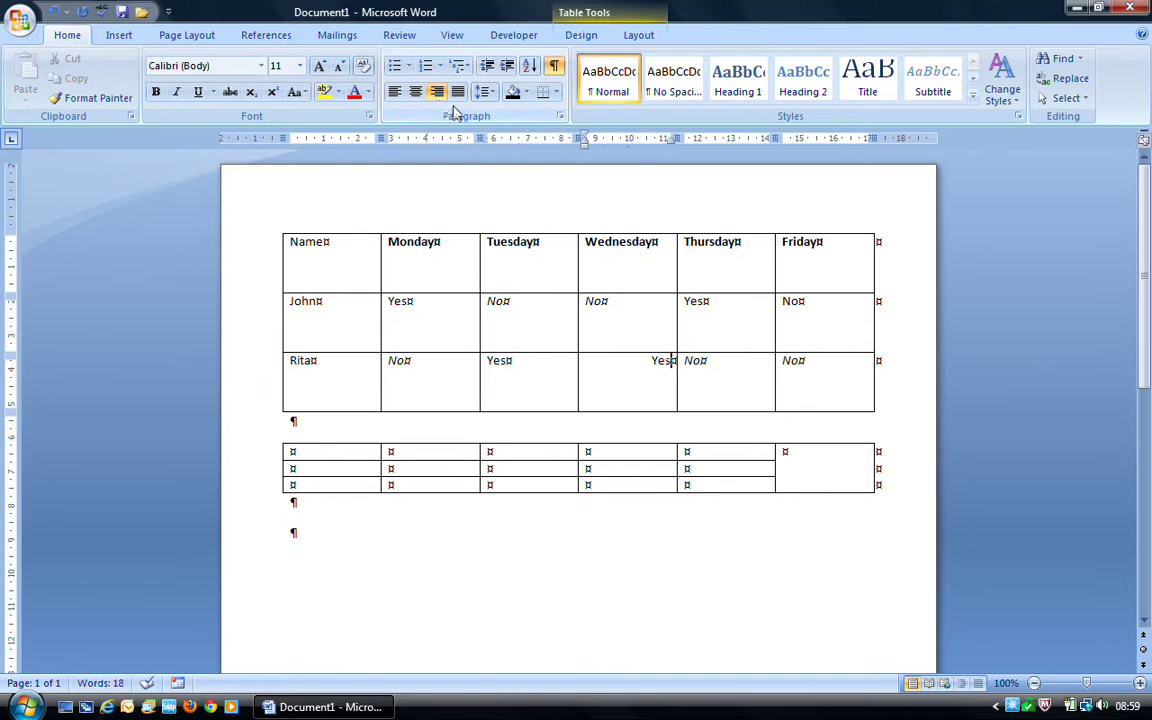
click(458, 98)
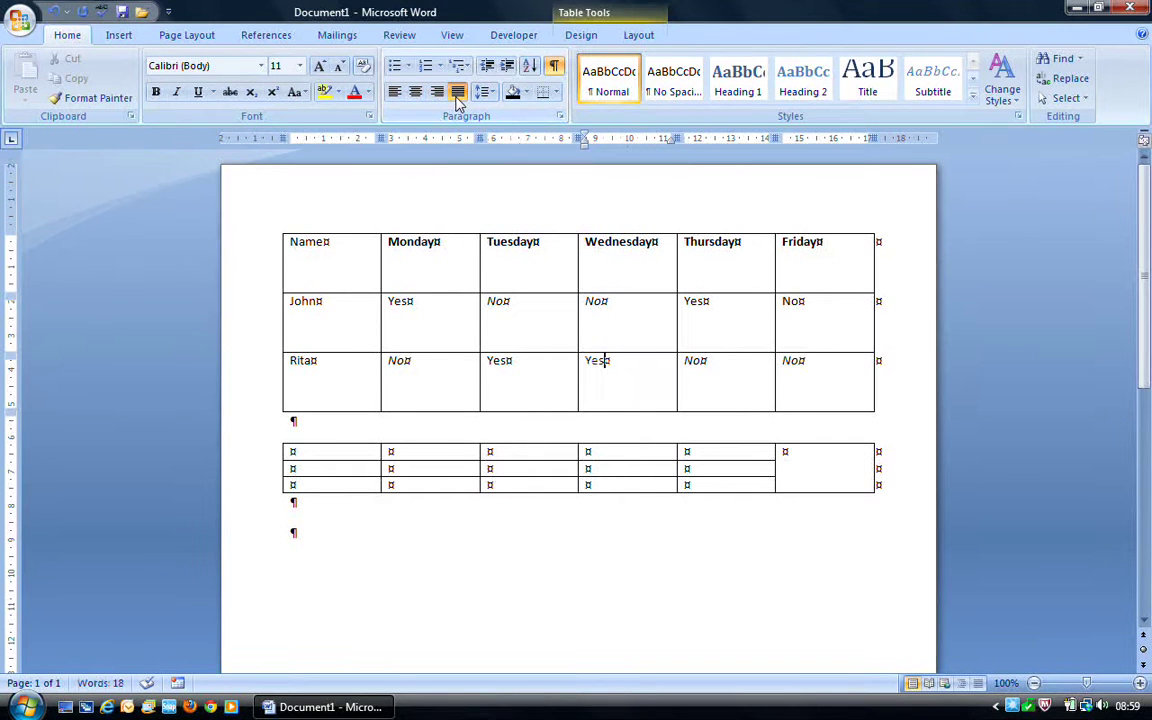
click(395, 92)
- Try centred, right, justified and left alignment on the whole upper table, and centre its text horizontally and vertically within the cells
drag(305, 262, 810, 380)
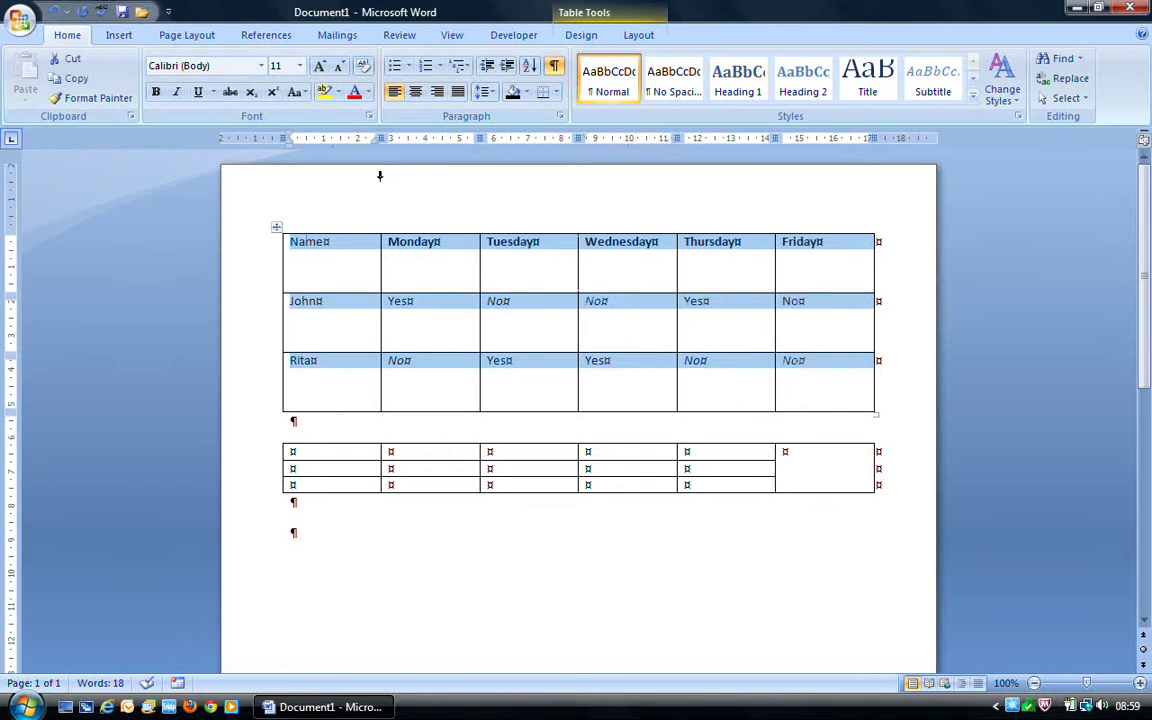
click(416, 92)
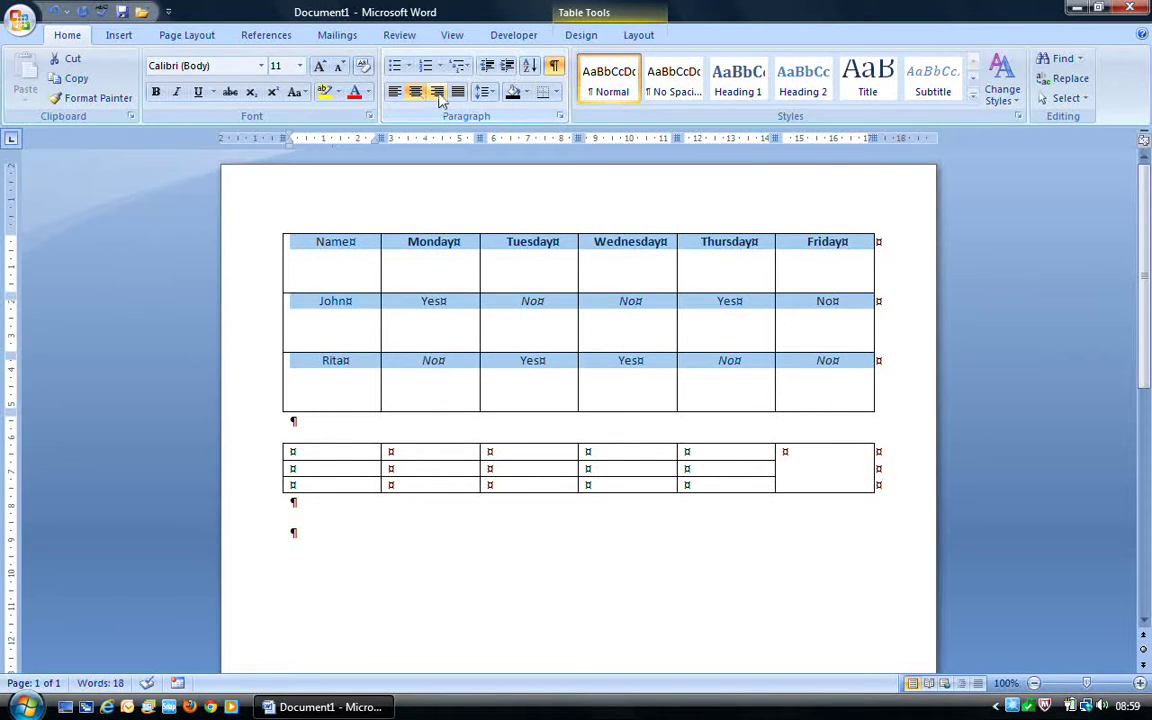
click(438, 93)
click(457, 93)
click(395, 92)
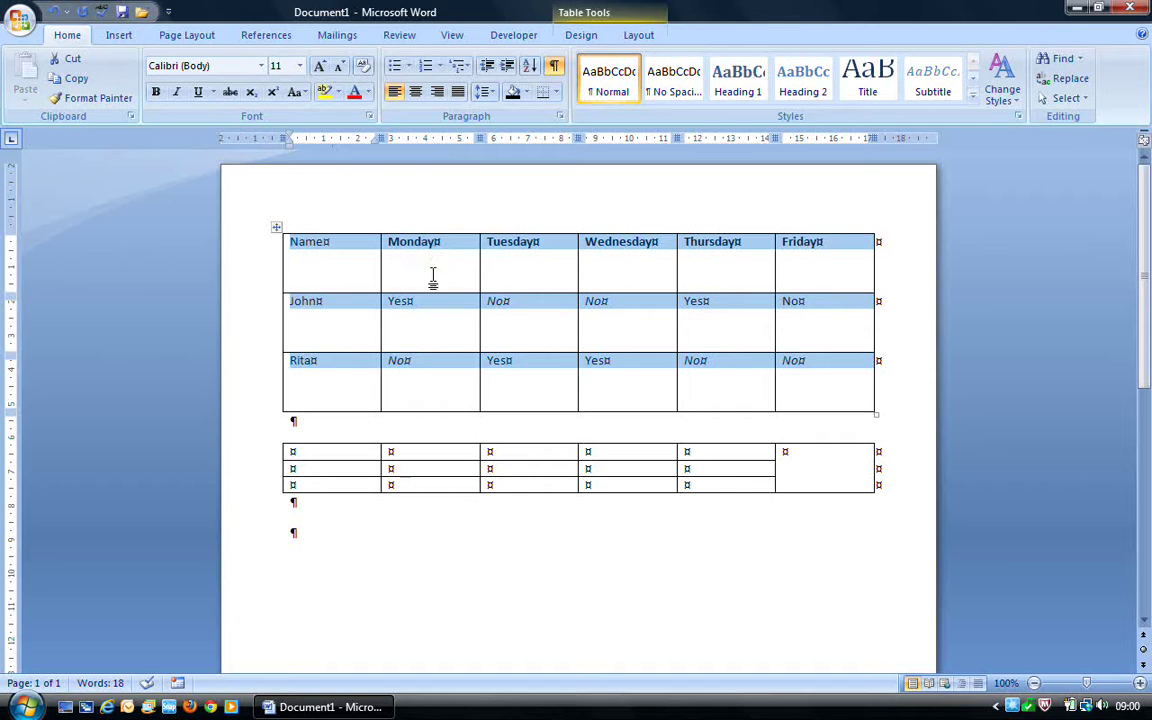
click(641, 36)
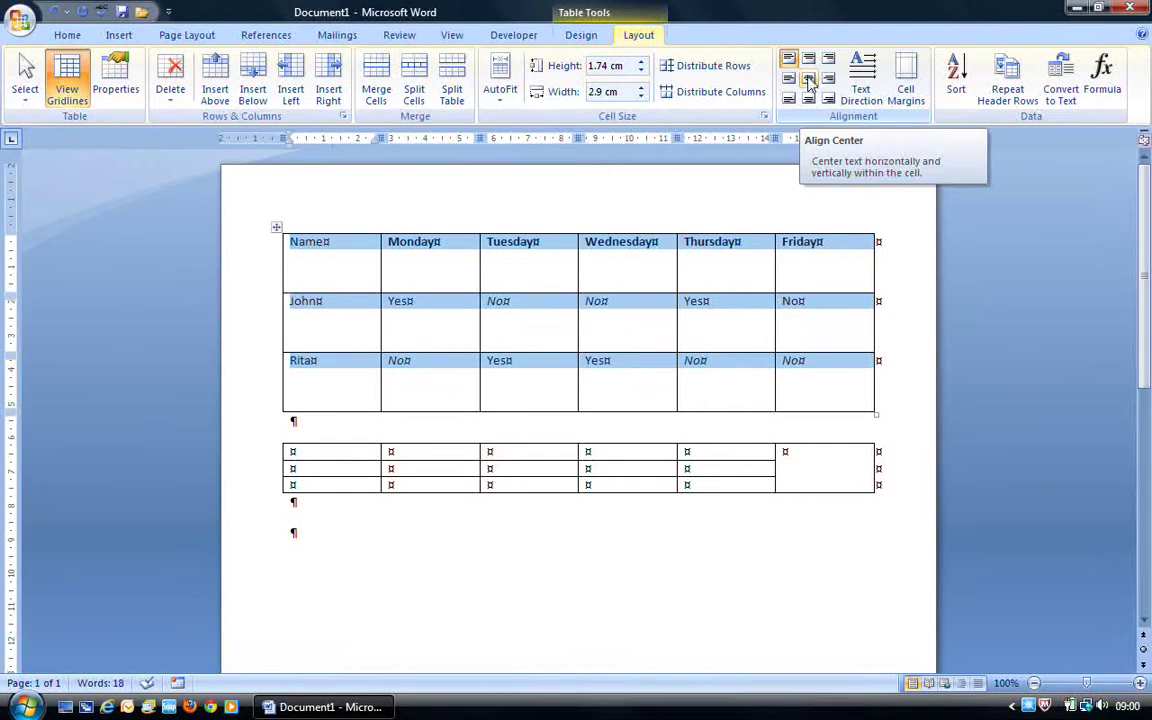
click(809, 79)
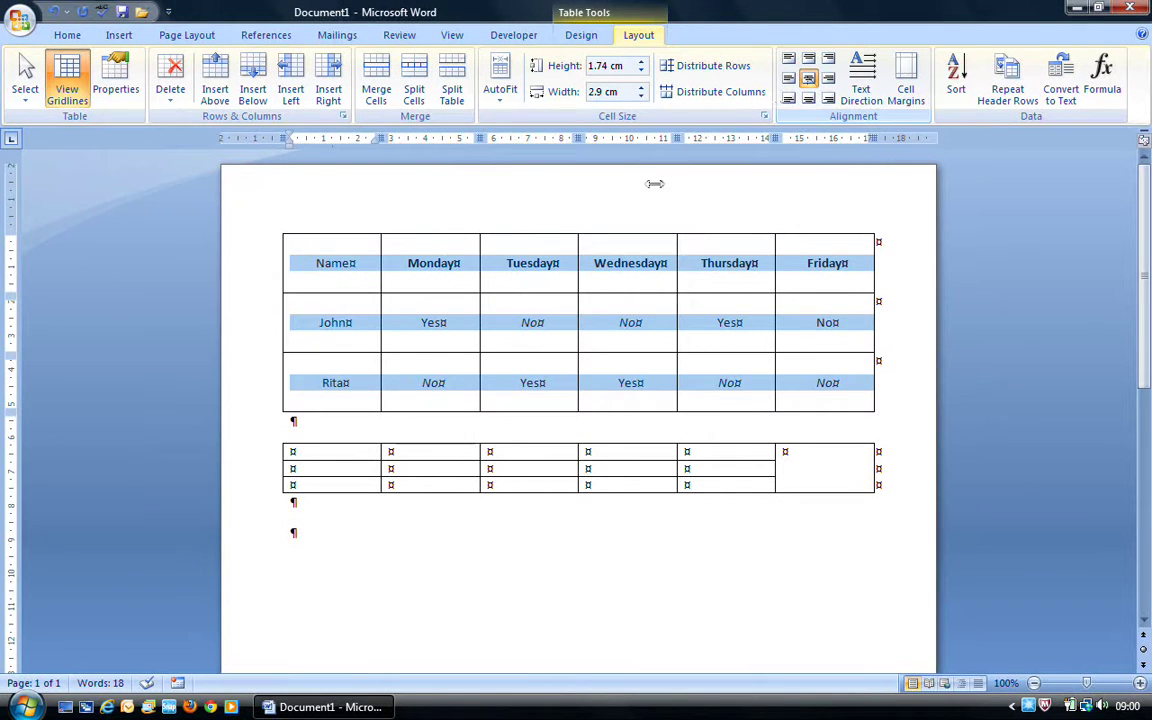
- Align the second row's Thursday entry to the left of its cell, keeping it vertically centred
click(705, 318)
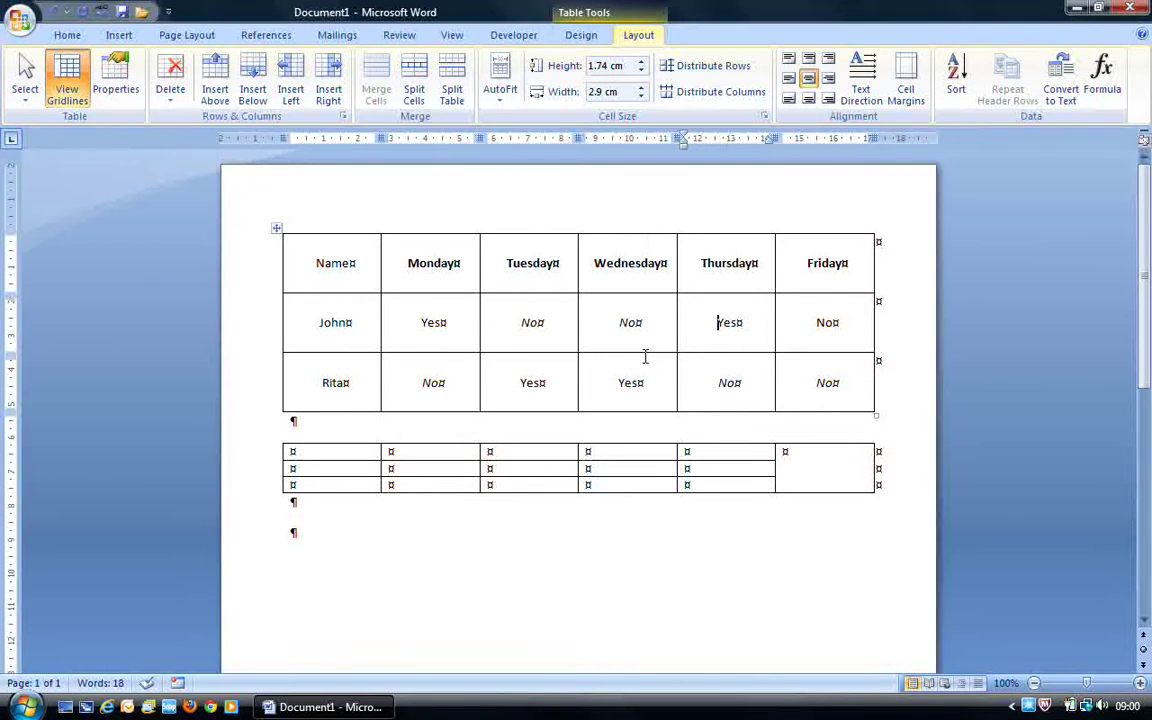
click(702, 263)
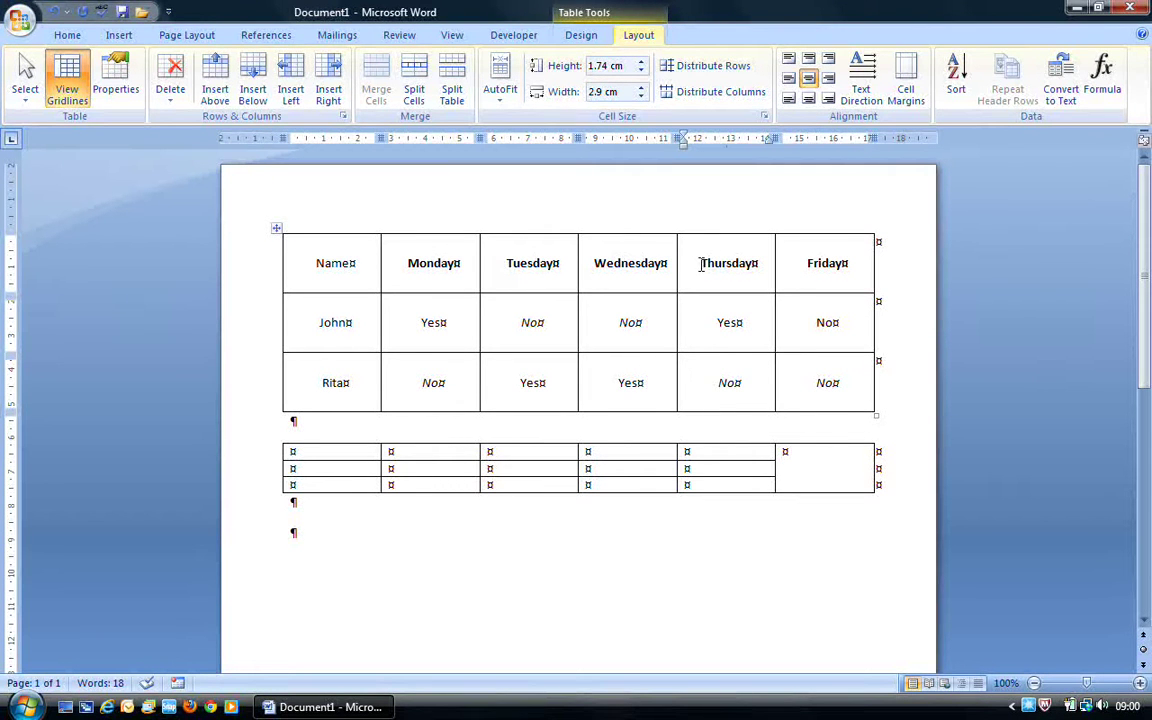
click(789, 79)
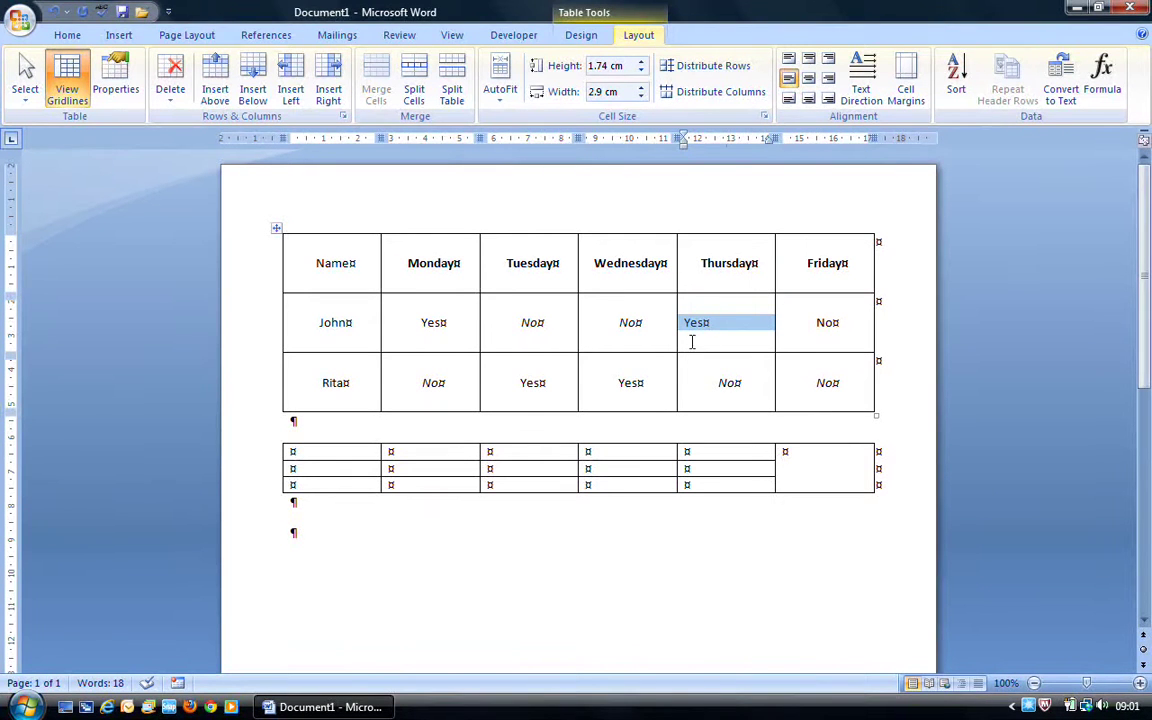
- Set the line spacing of all text in the upper table to 2.0
drag(339, 256, 789, 374)
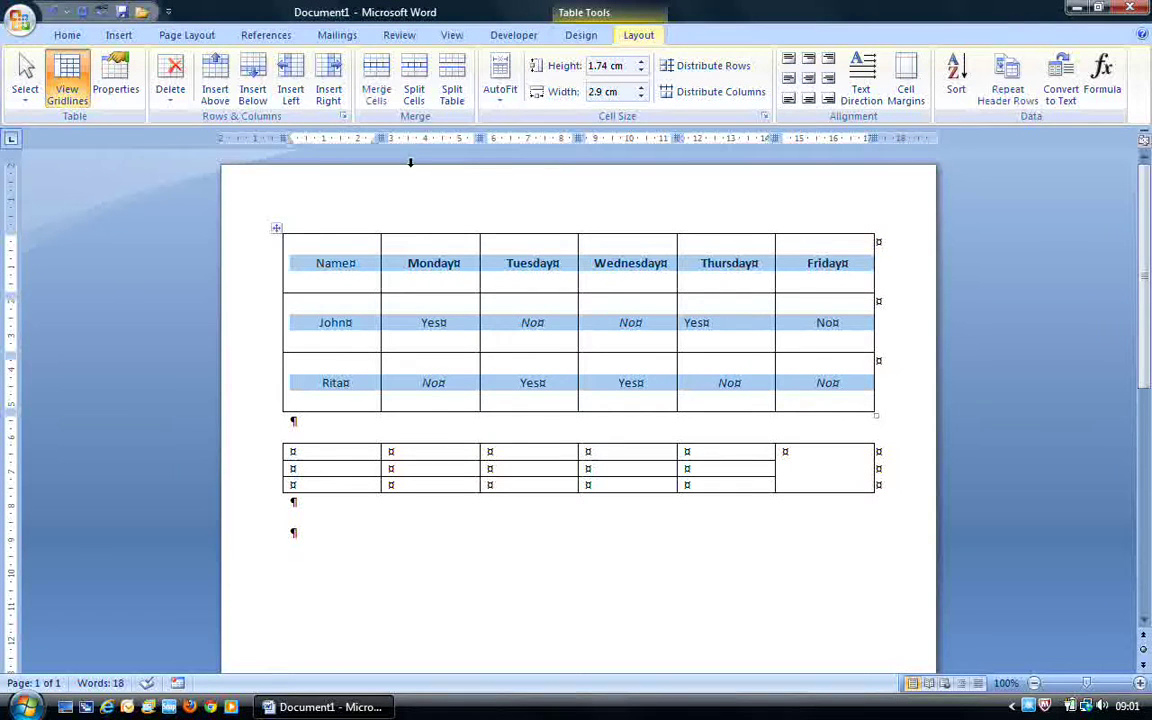
click(70, 35)
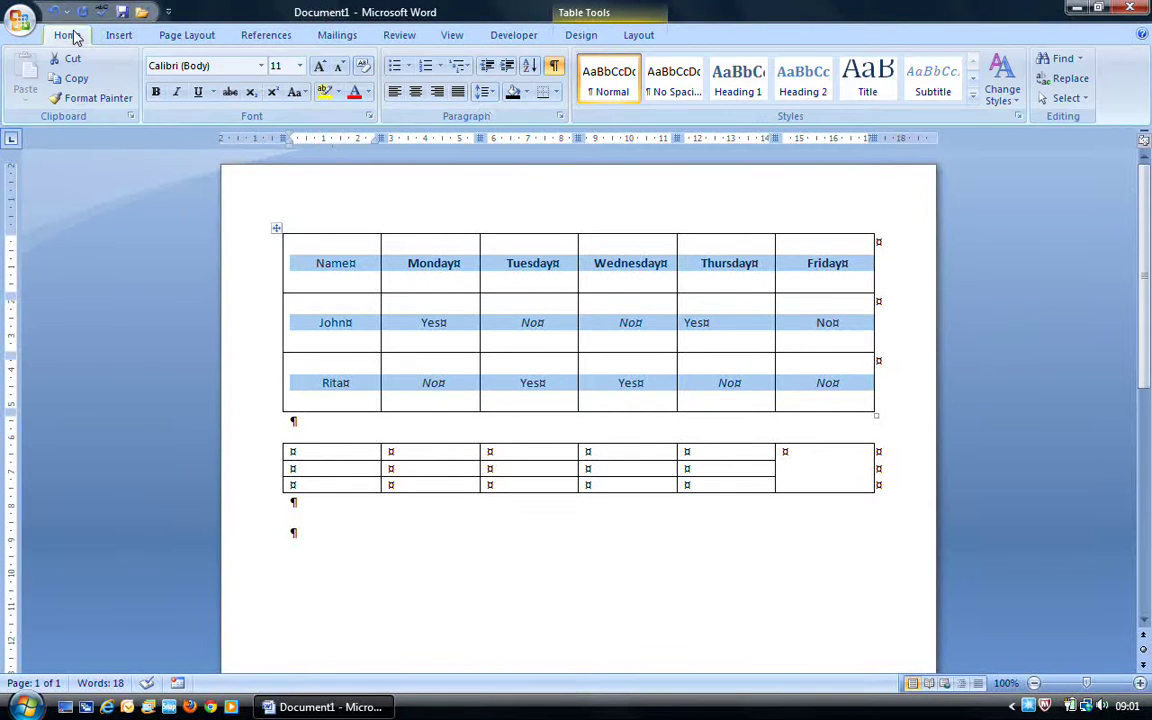
click(483, 91)
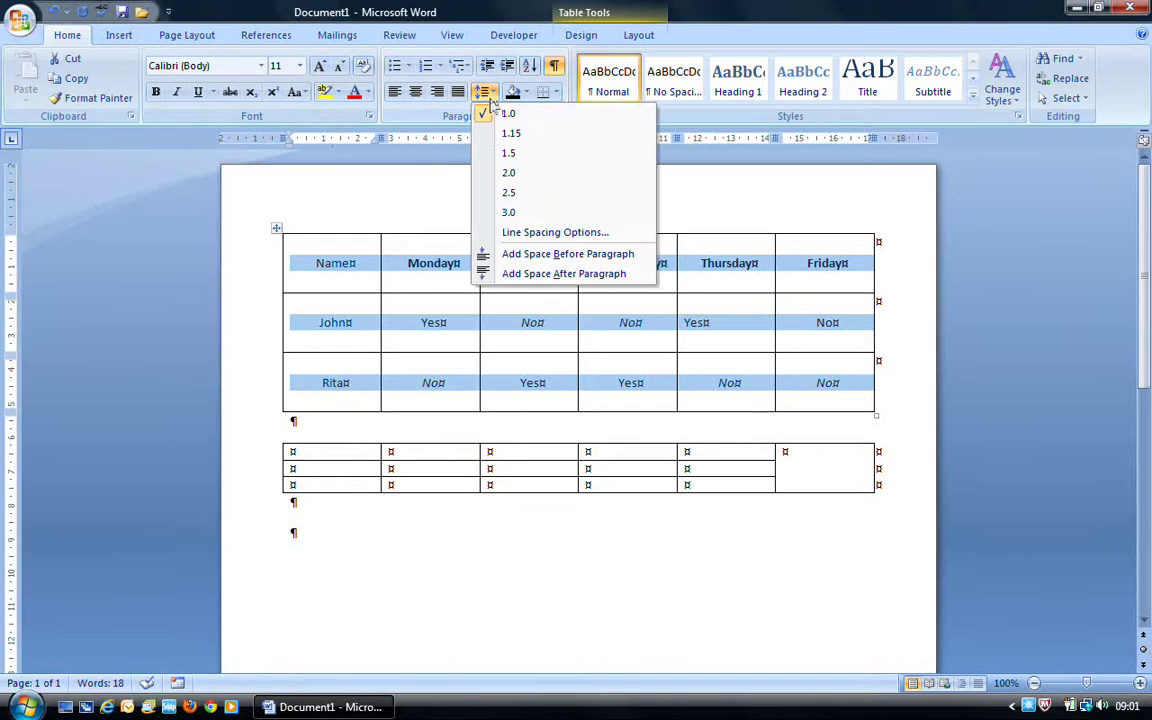
click(517, 176)
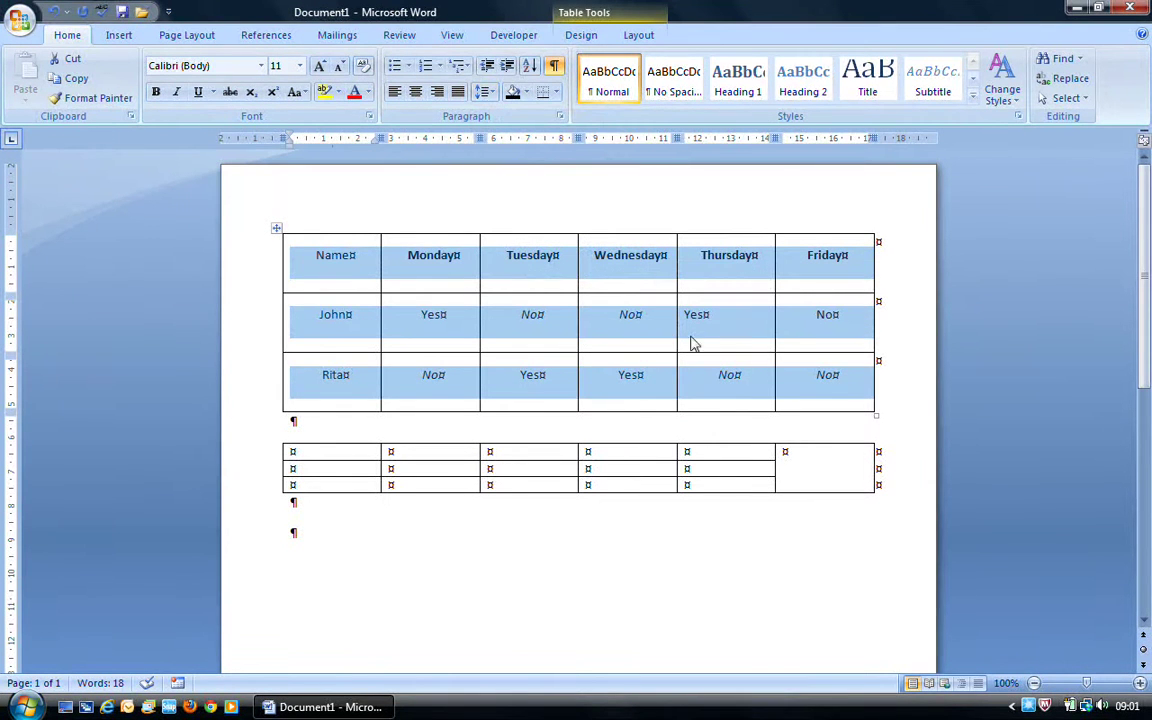
- Set the line spacing of the whole upper table to 1.0 and centre all its text horizontally and vertically within the cells
click(715, 338)
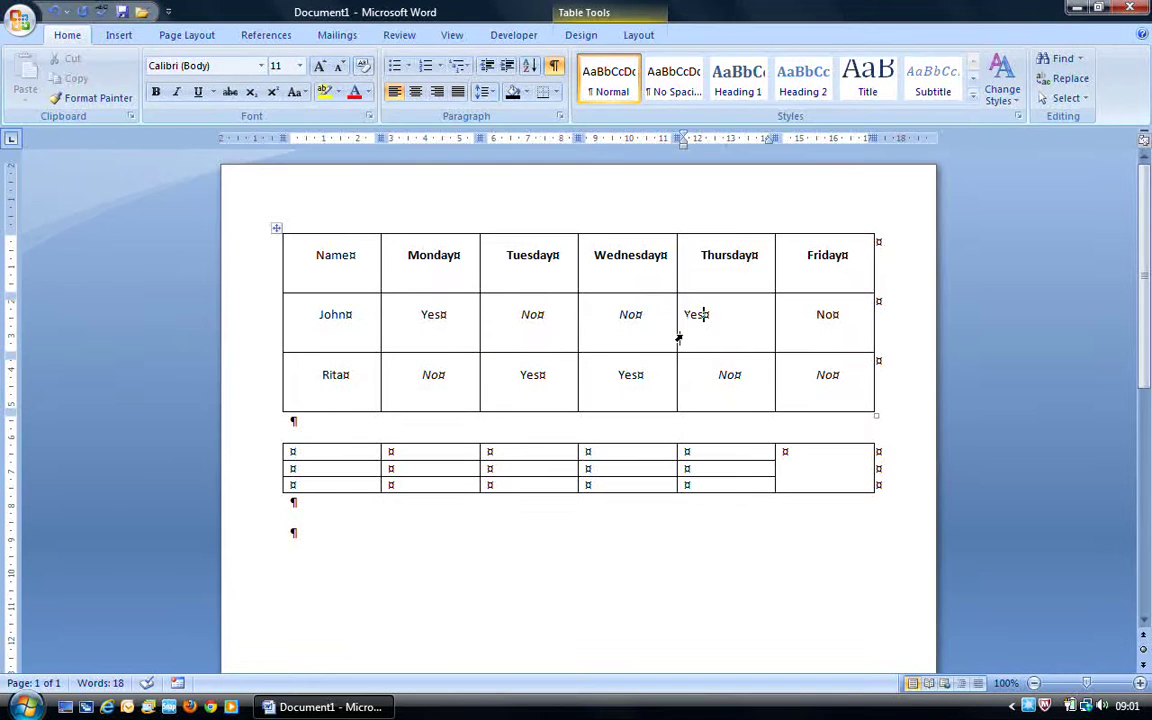
drag(328, 257, 802, 376)
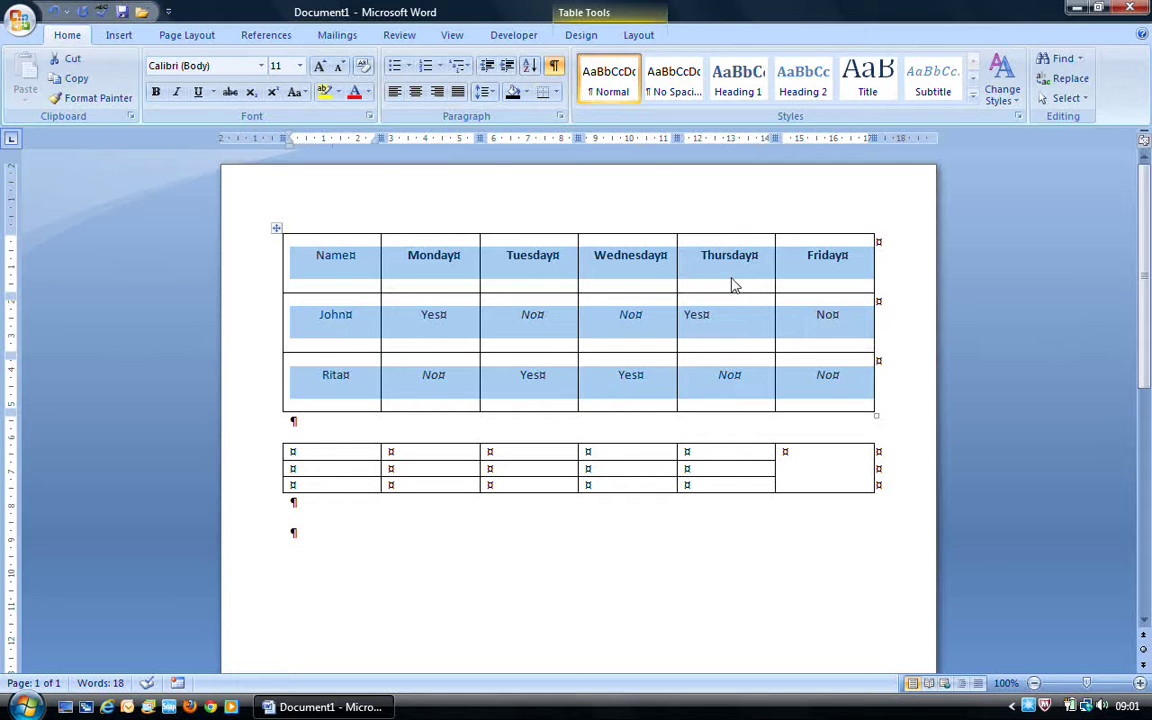
click(494, 93)
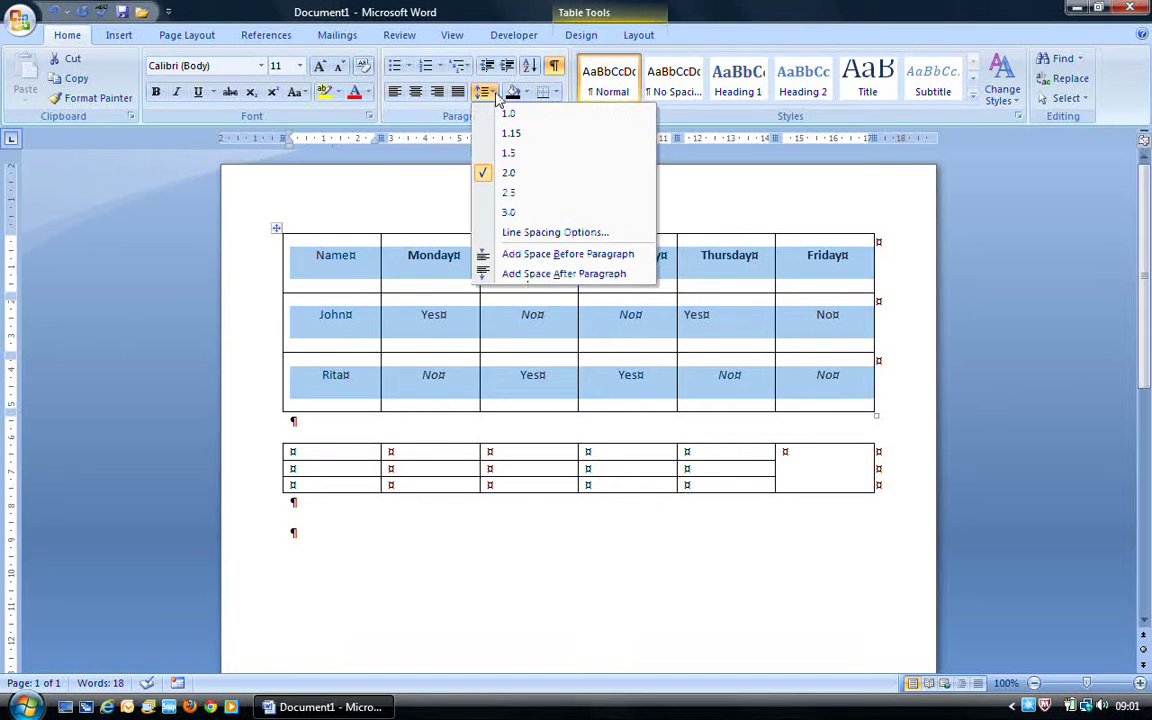
click(506, 113)
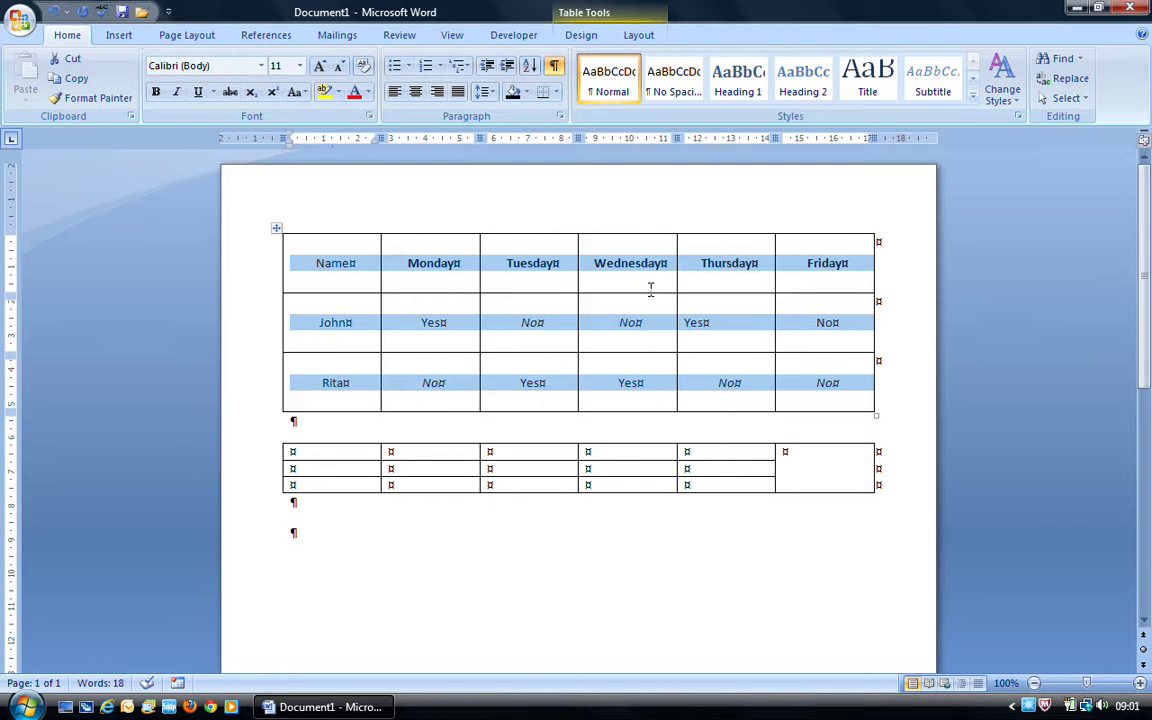
click(640, 37)
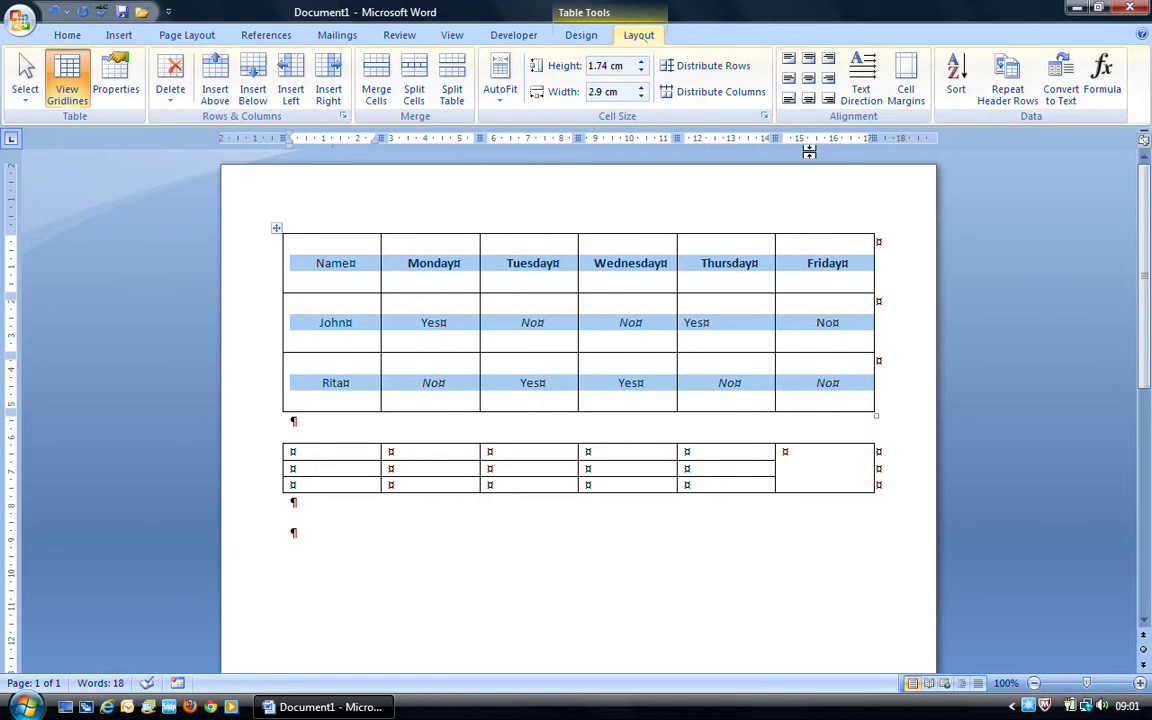
click(808, 78)
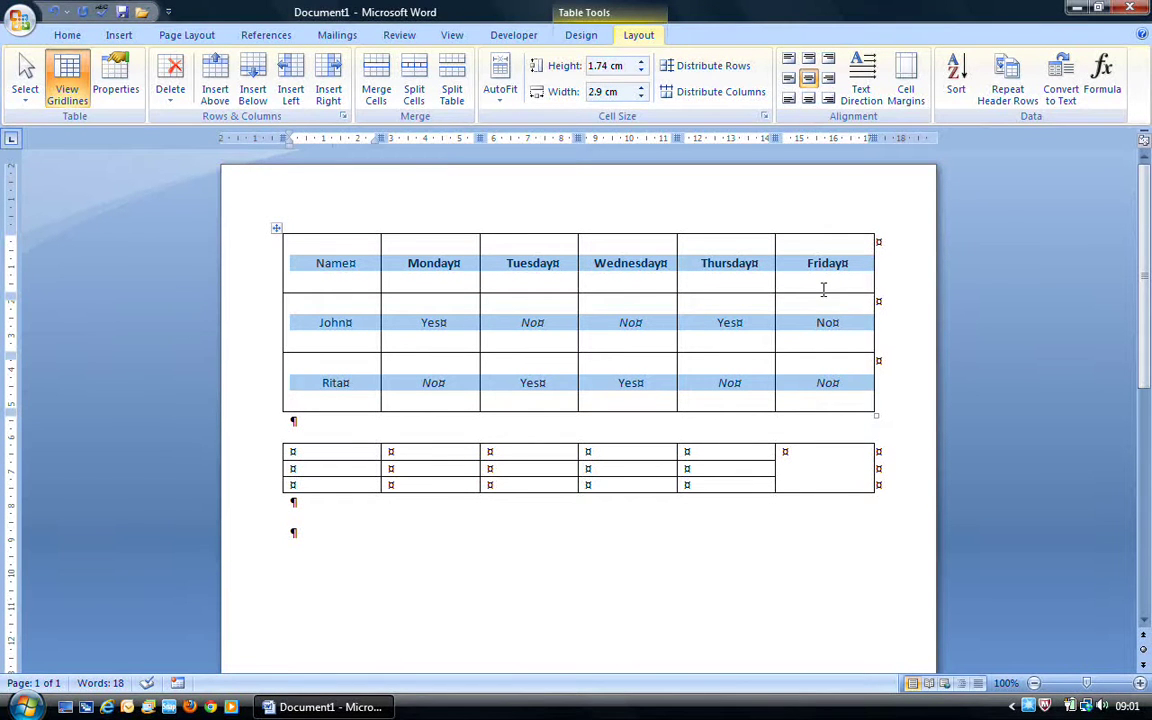
- Try both vertical text directions on the whole upper table, and set the text back to horizontal
click(862, 96)
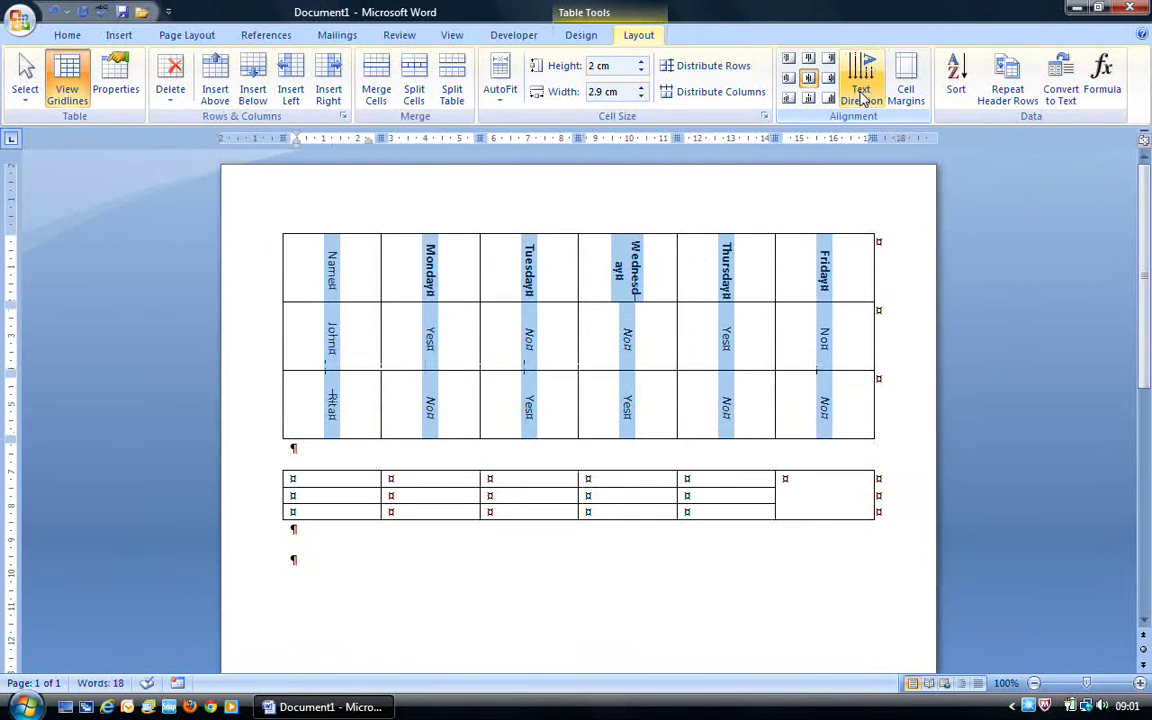
click(862, 97)
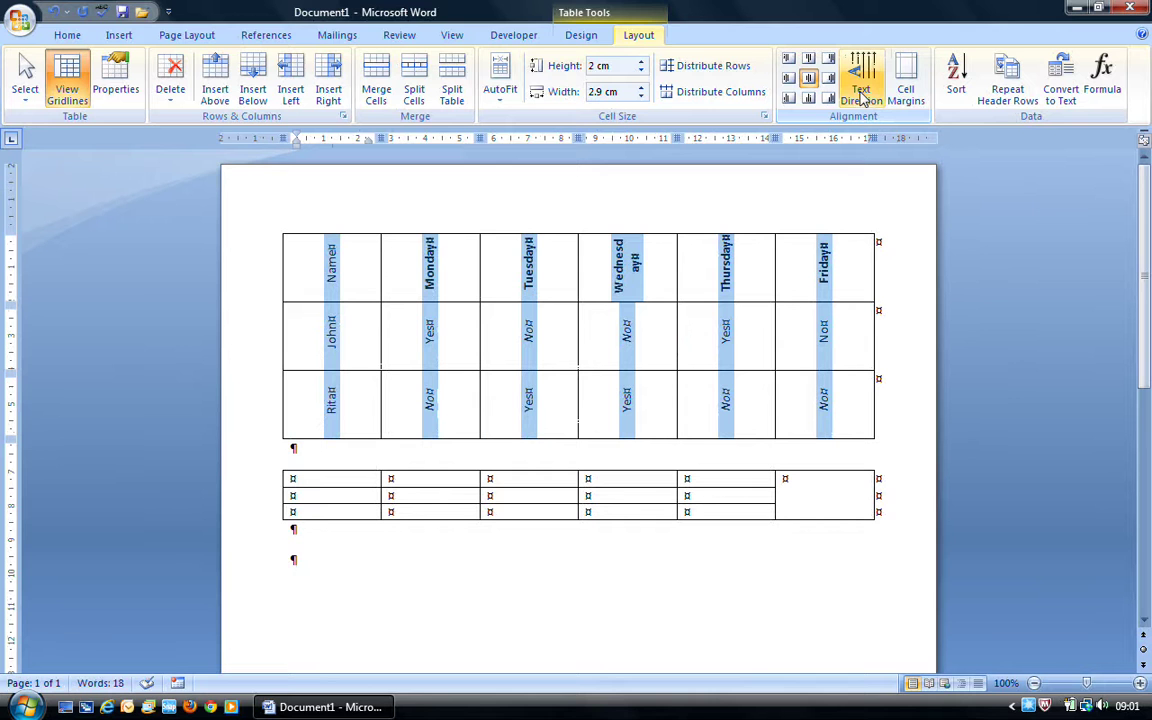
click(861, 97)
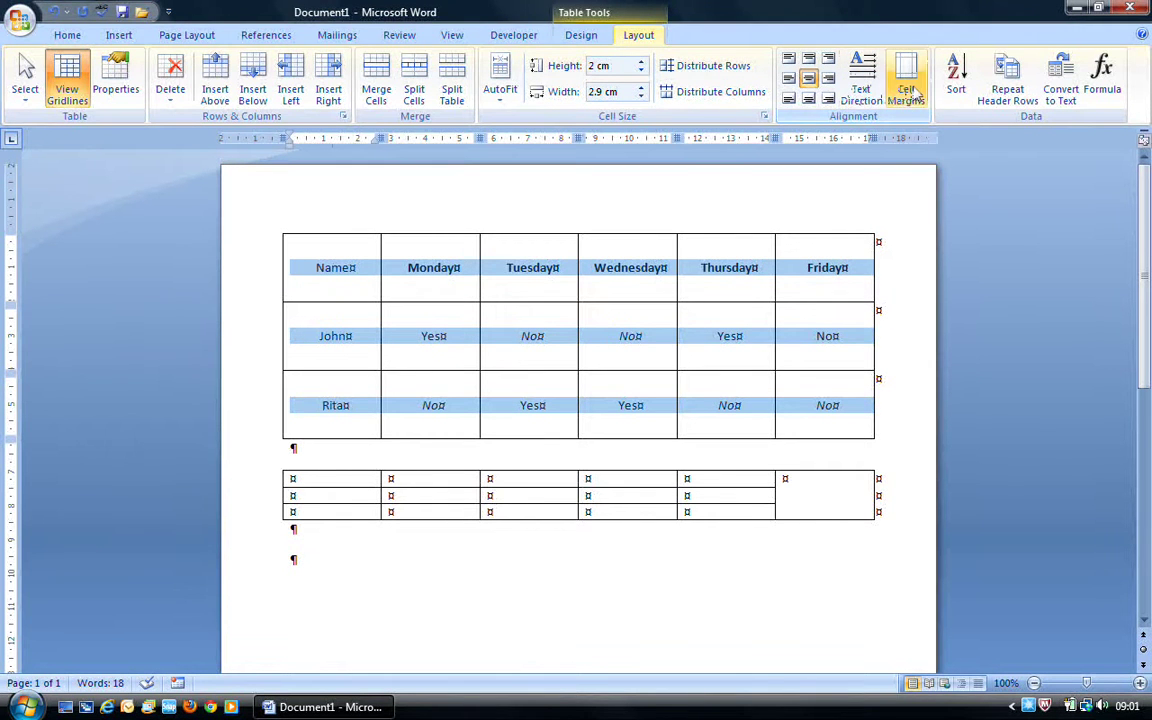
- Set the upper table's default cell margins to 0.35 cm at the top and 0.8 cm at the bottom
click(908, 90)
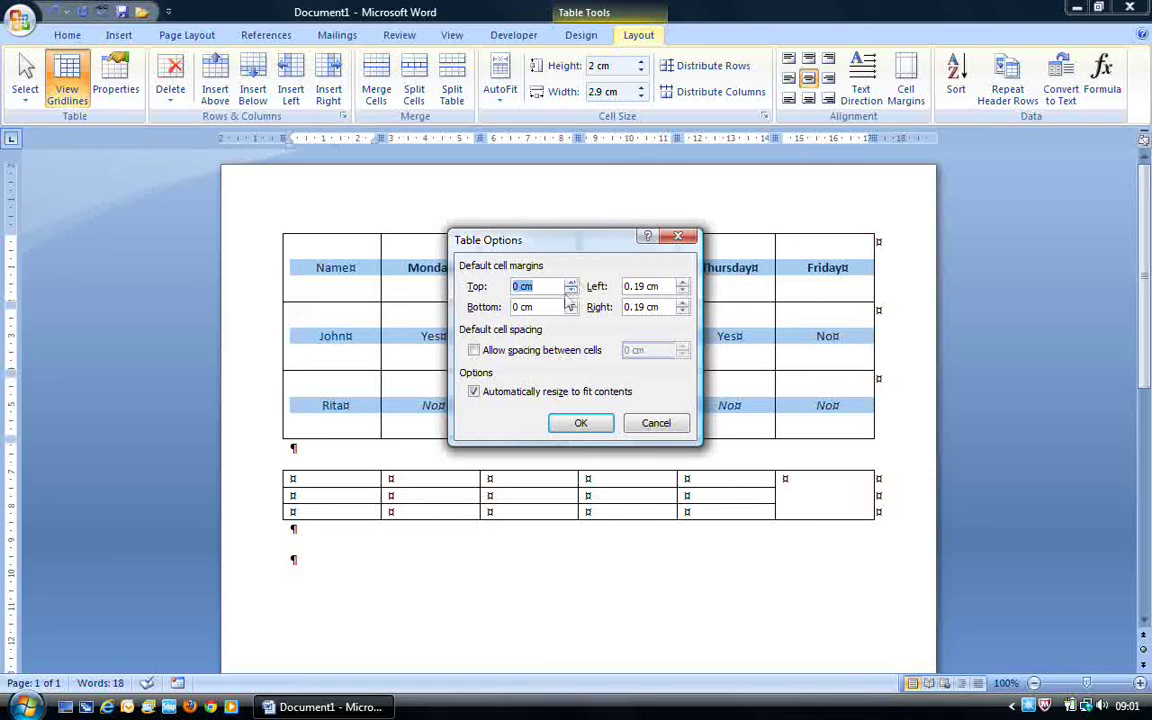
click(571, 286)
click(572, 284)
click(572, 284)
click(572, 284)
click(572, 284)
click(572, 284)
click(572, 284)
click(572, 284)
click(572, 302)
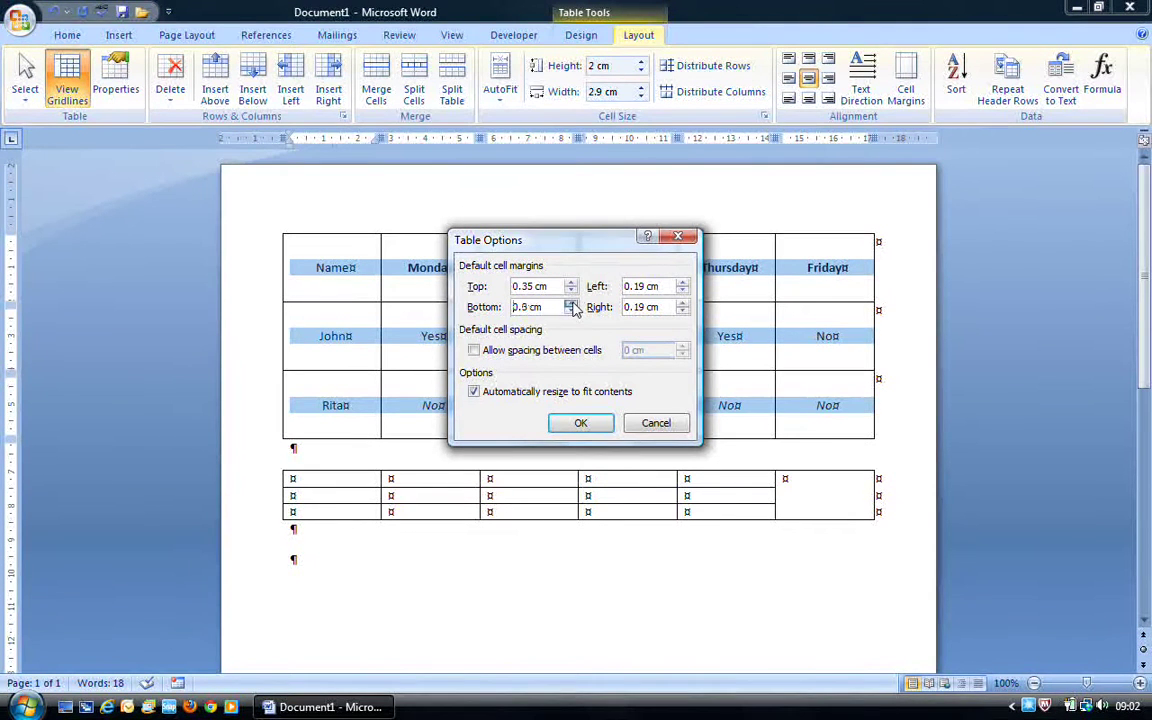
click(571, 303)
click(581, 422)
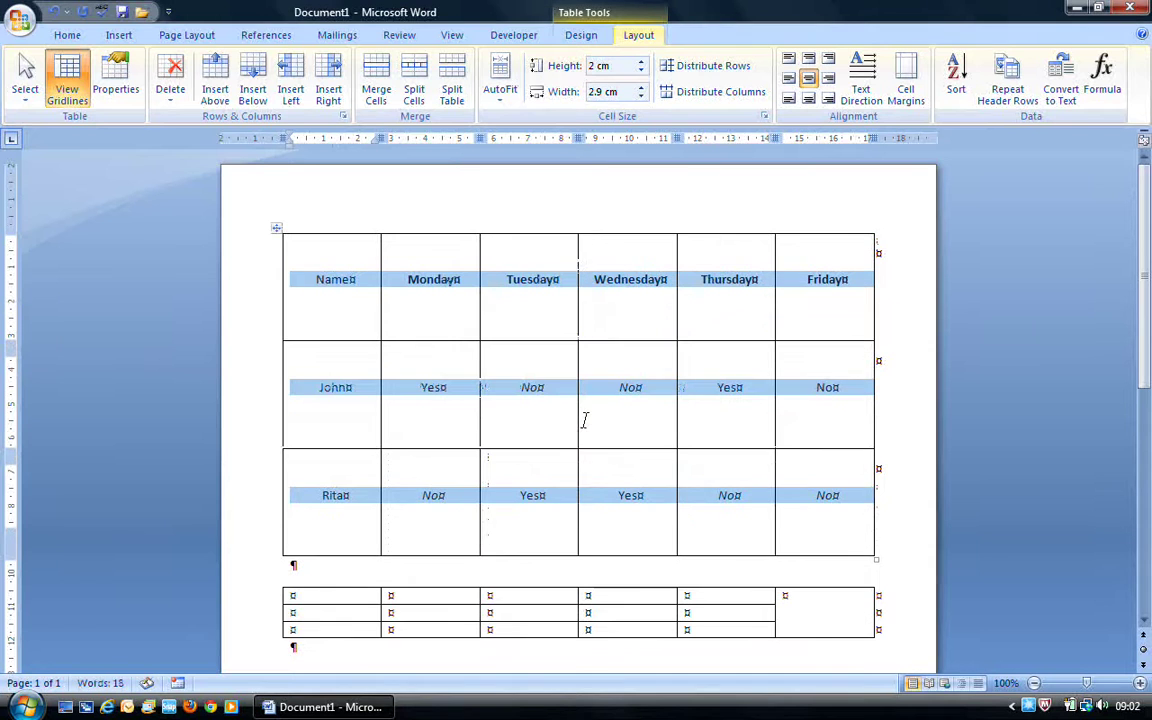
- Try allowing 0.04 cm spacing between the upper table's cells, and discard the change
click(462, 256)
drag(399, 283, 465, 283)
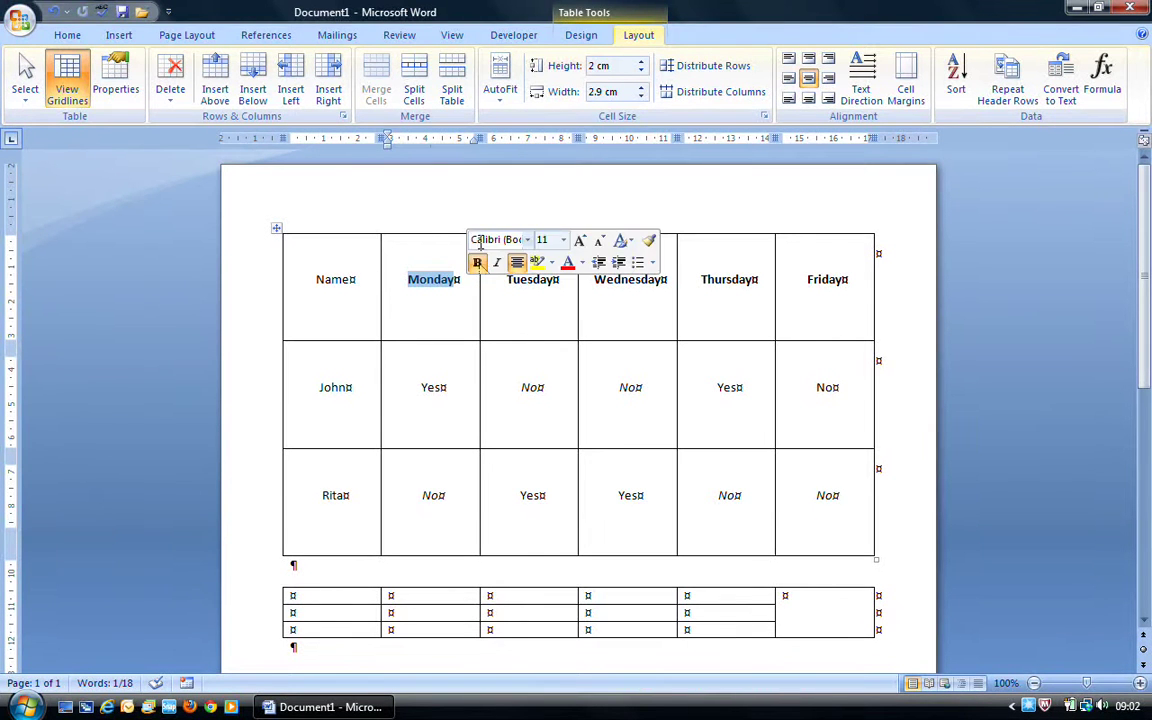
click(430, 331)
click(906, 86)
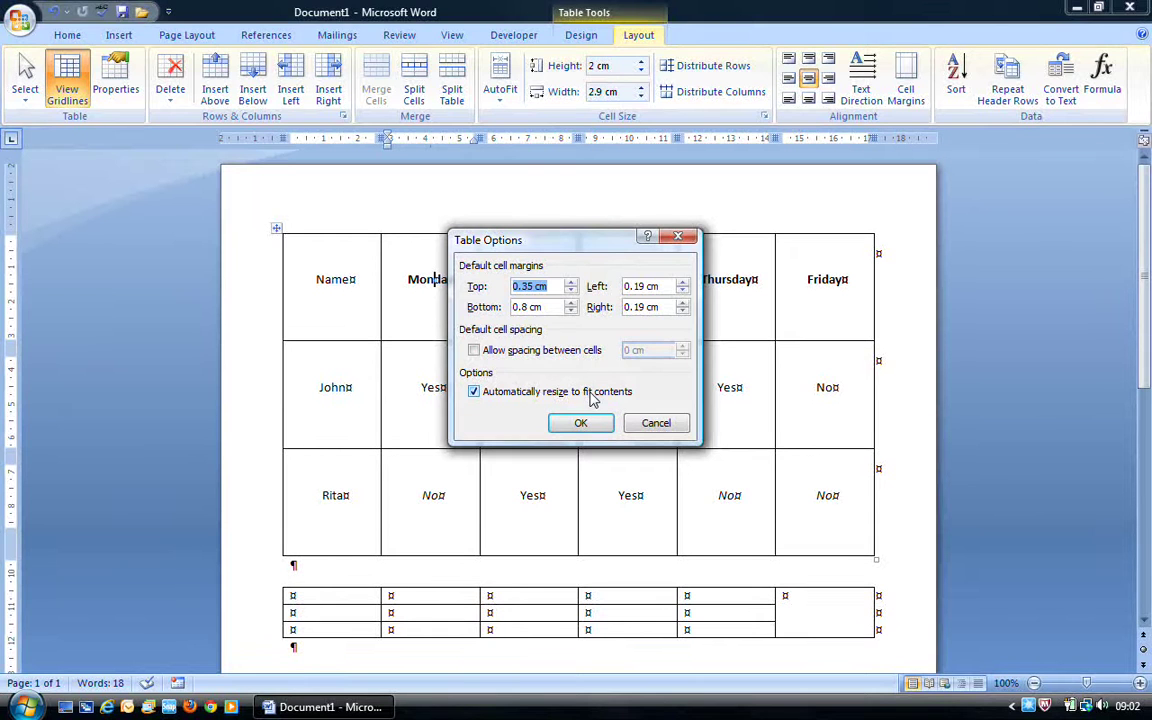
click(474, 350)
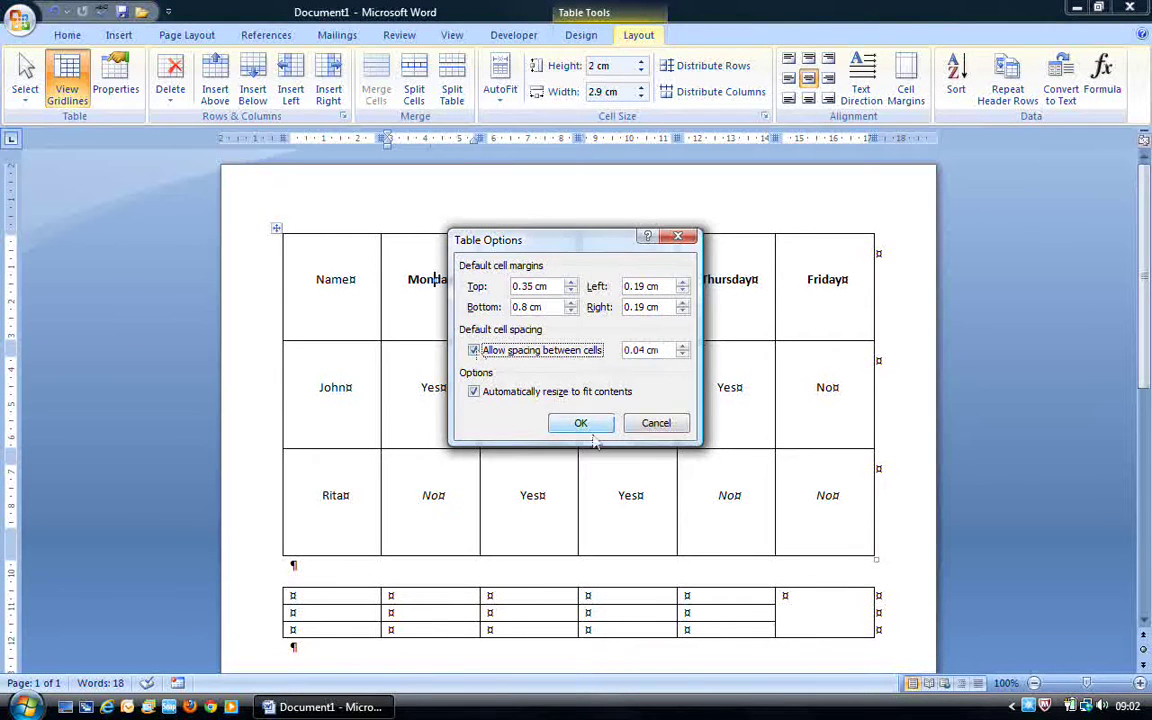
click(647, 428)
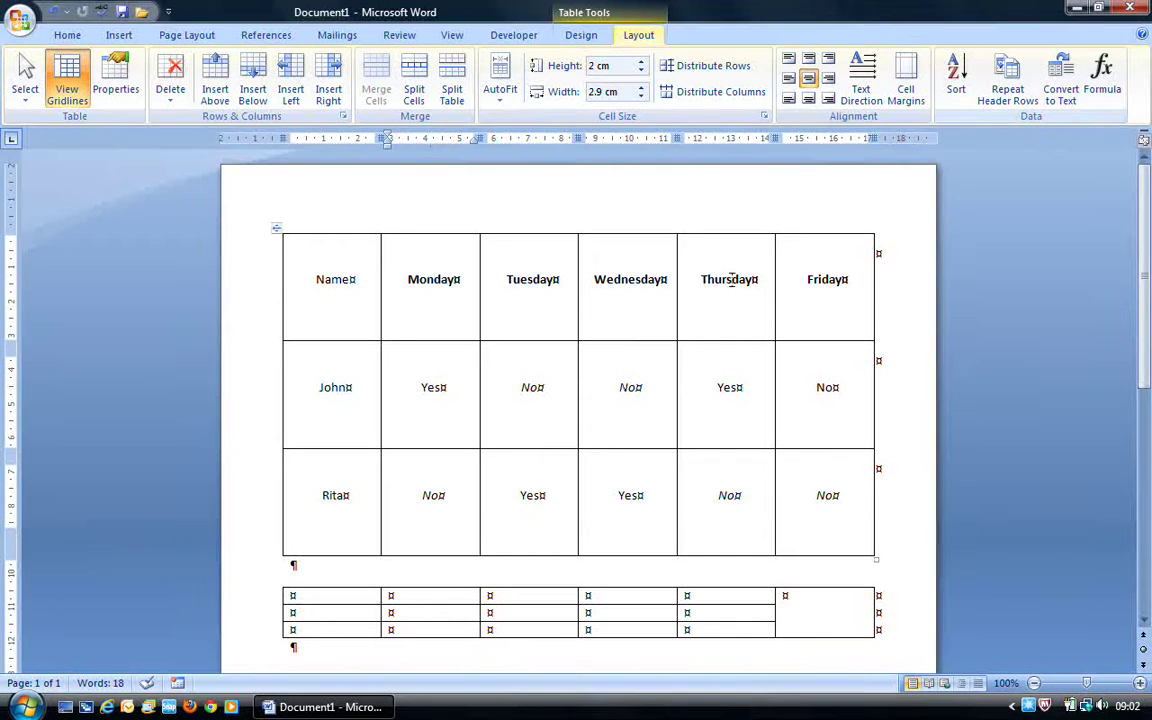
- Sort the upper table's second and third rows by Column 2 as text in ascending order
drag(443, 397, 471, 491)
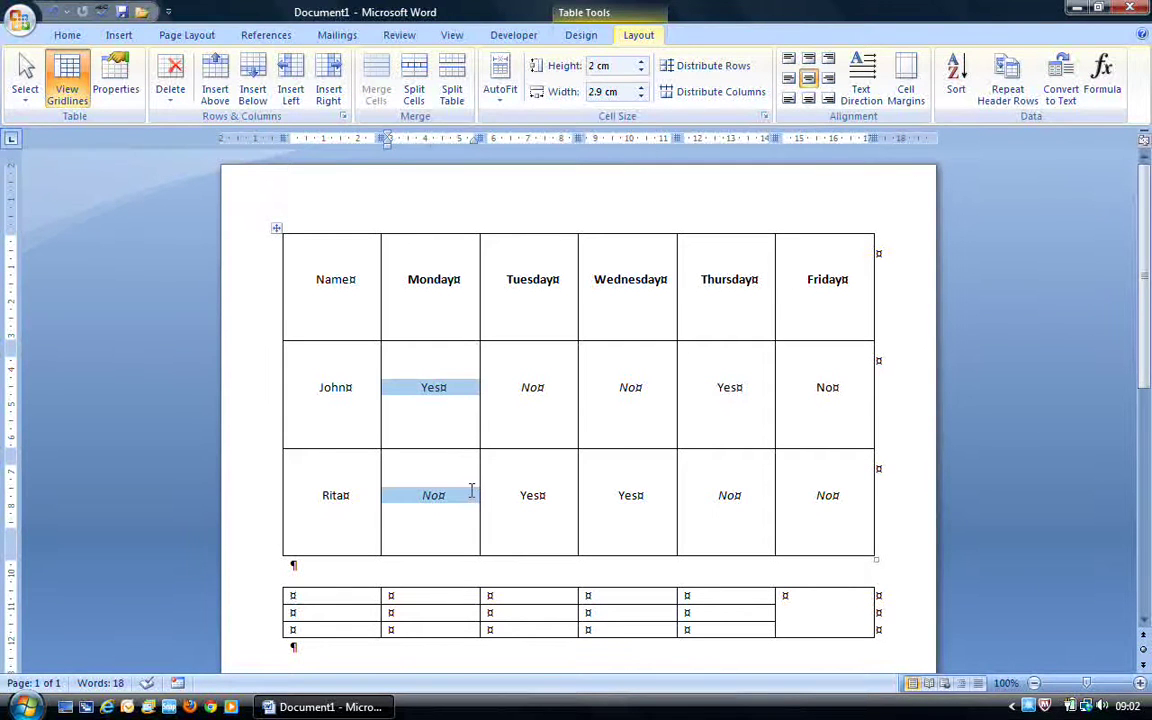
click(958, 80)
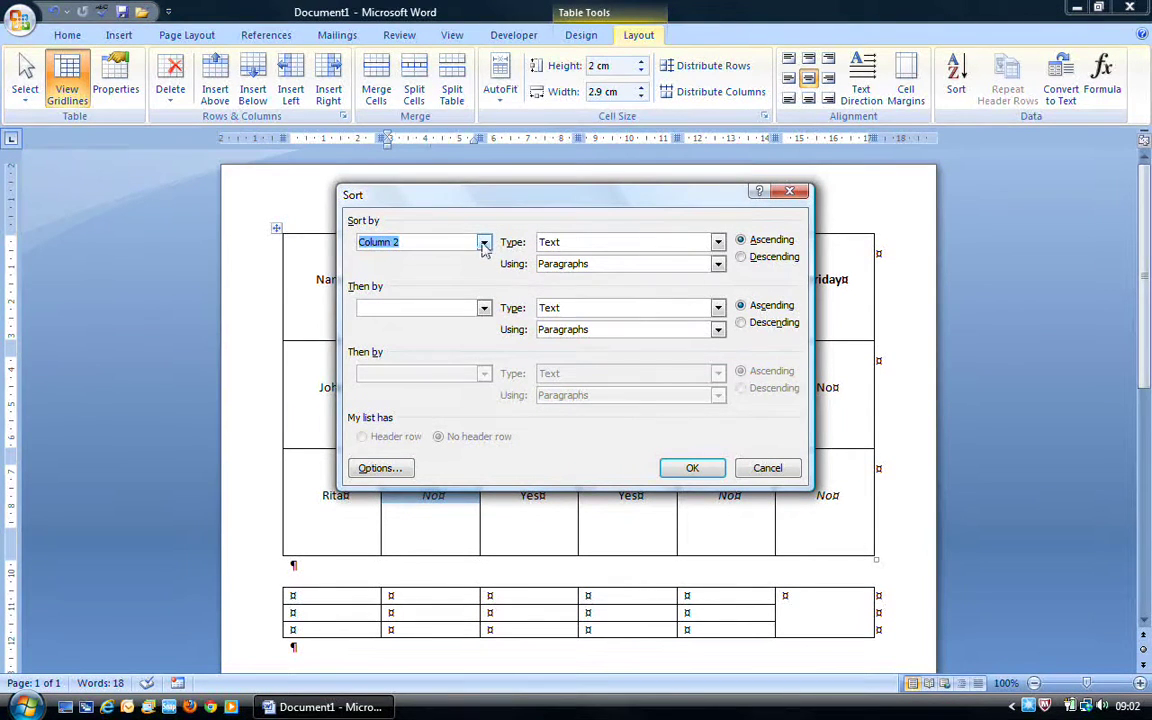
double_click(483, 248)
click(710, 468)
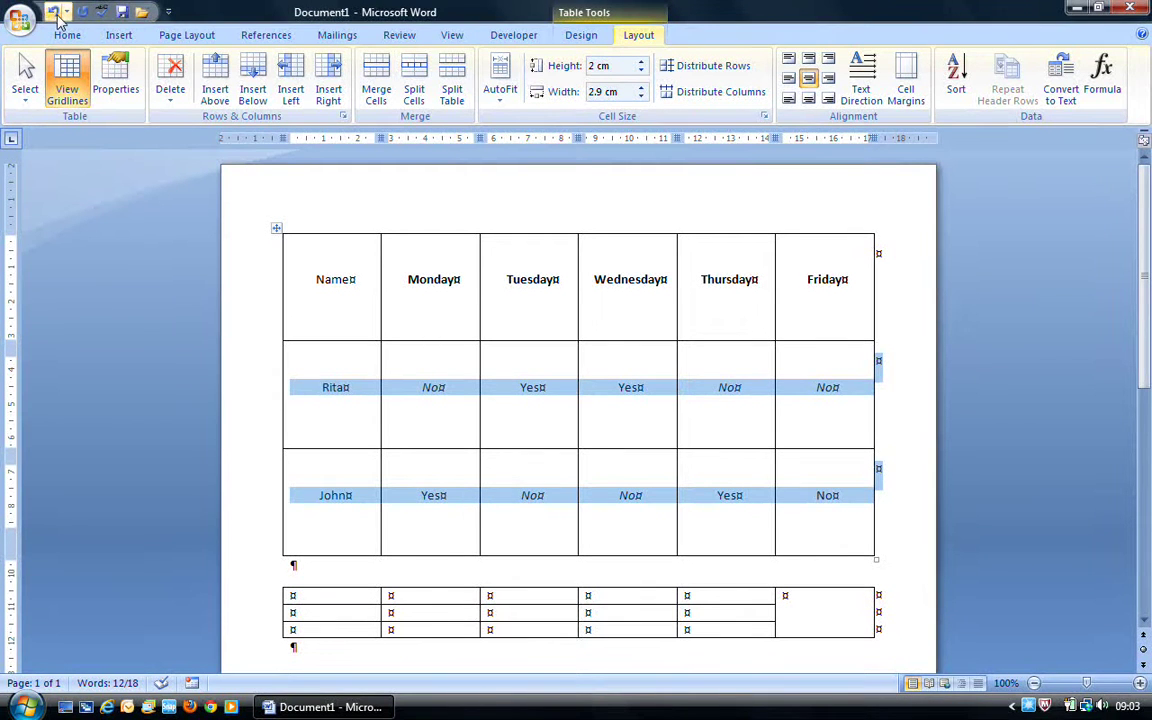
- Undo and redo the row sort twice to compare both orders, keeping the sorted version
click(53, 12)
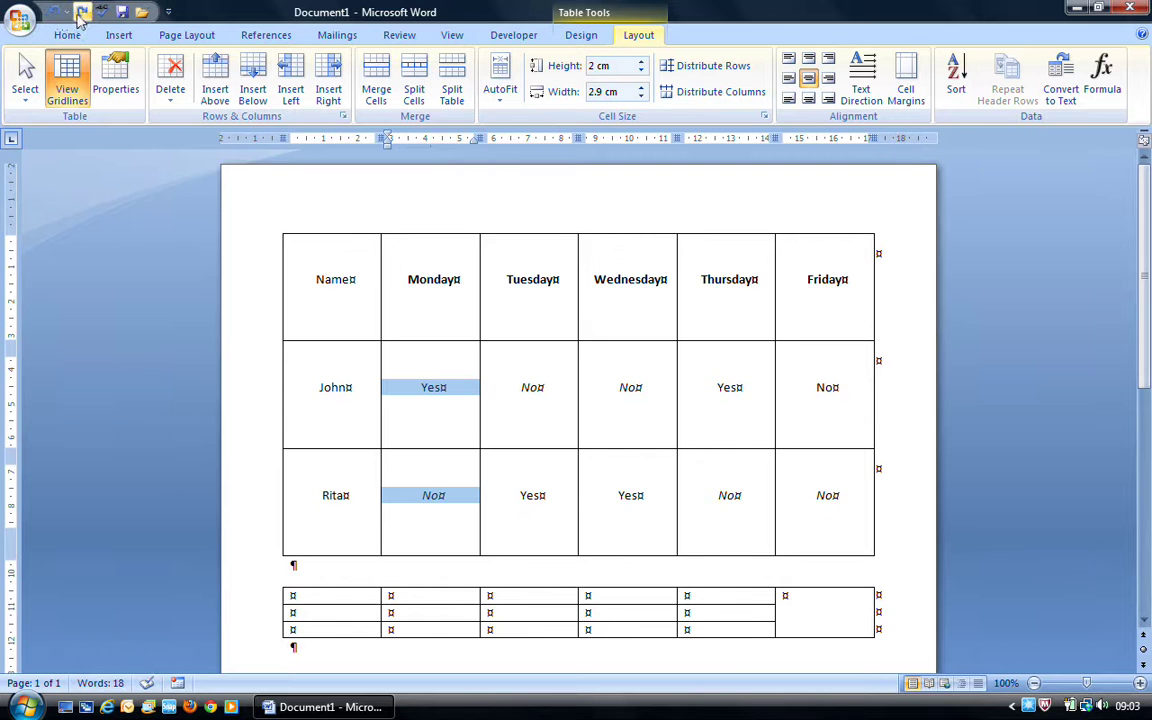
click(80, 13)
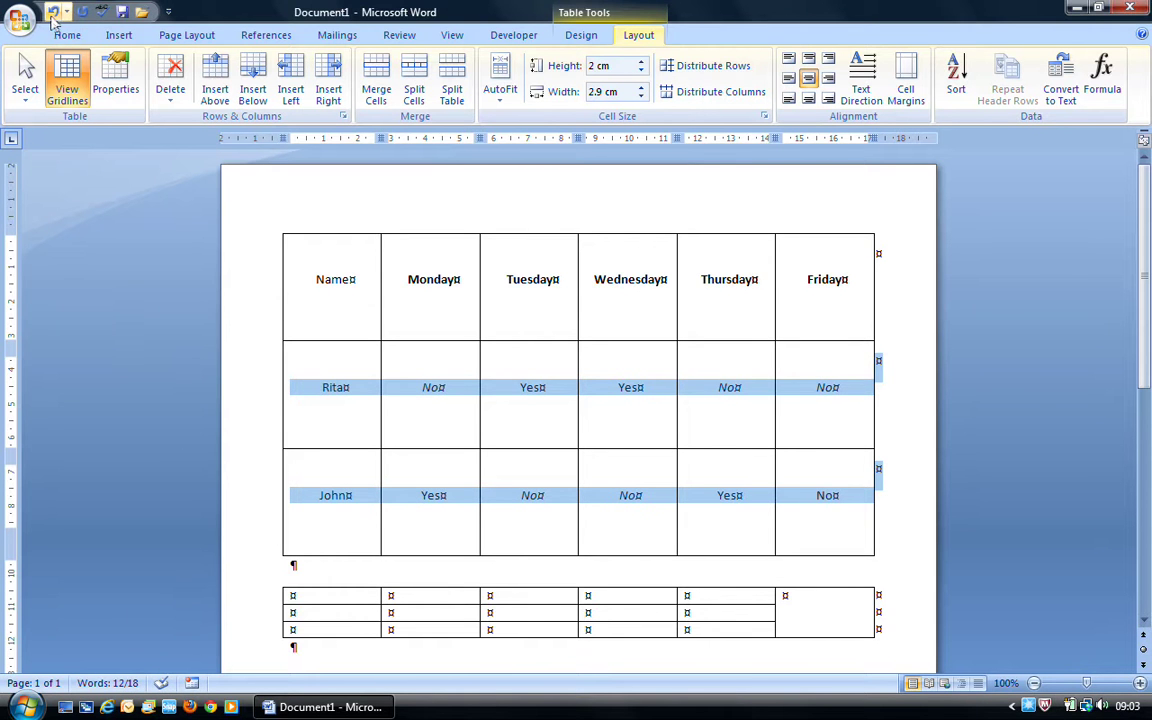
click(53, 12)
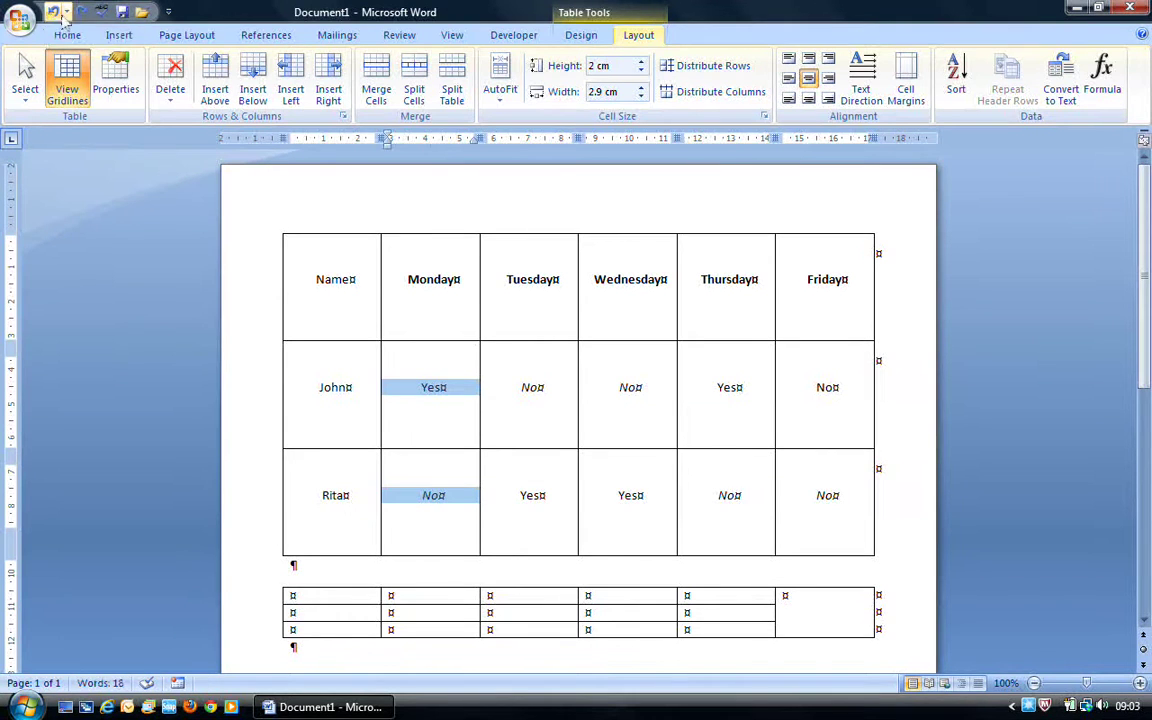
click(82, 11)
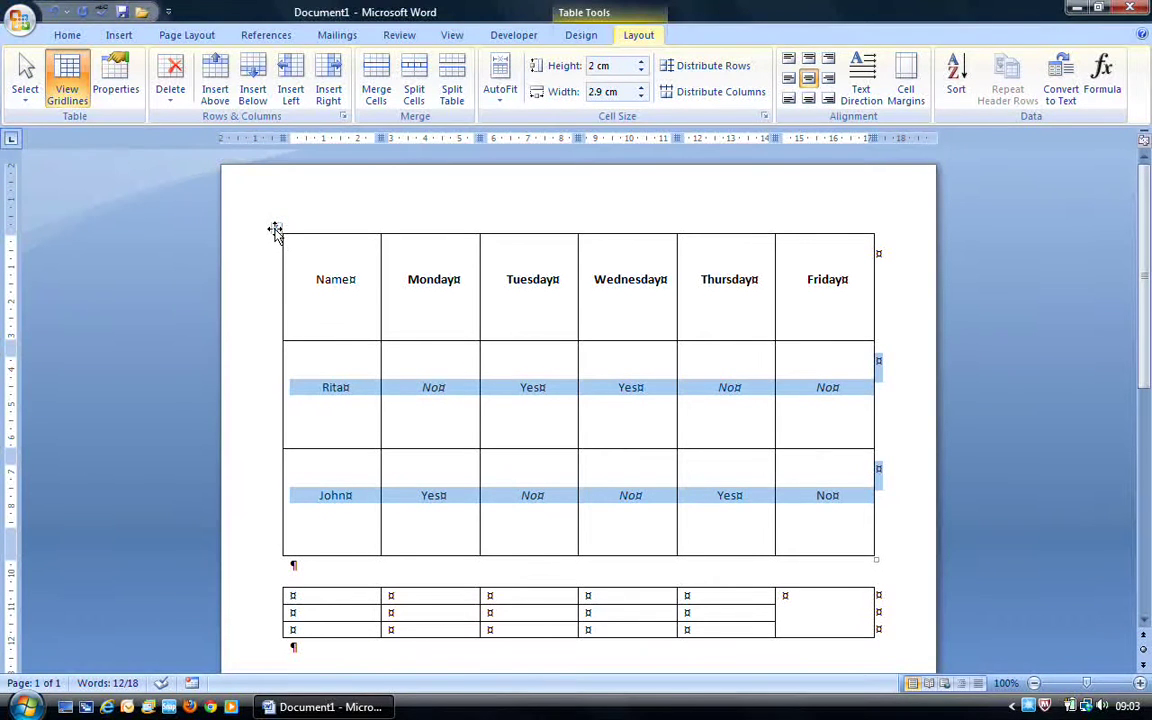
- Deselect the sorted rows and place the cursor back inside the upper table to bring up its layout options
click(311, 565)
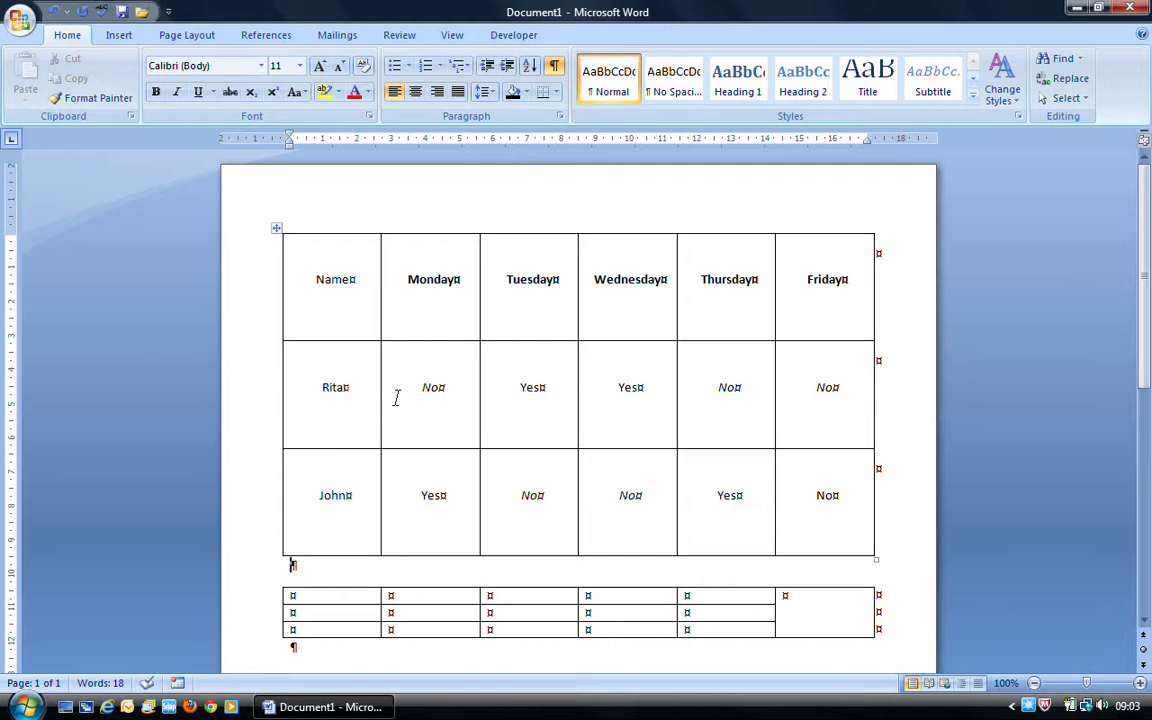
click(358, 358)
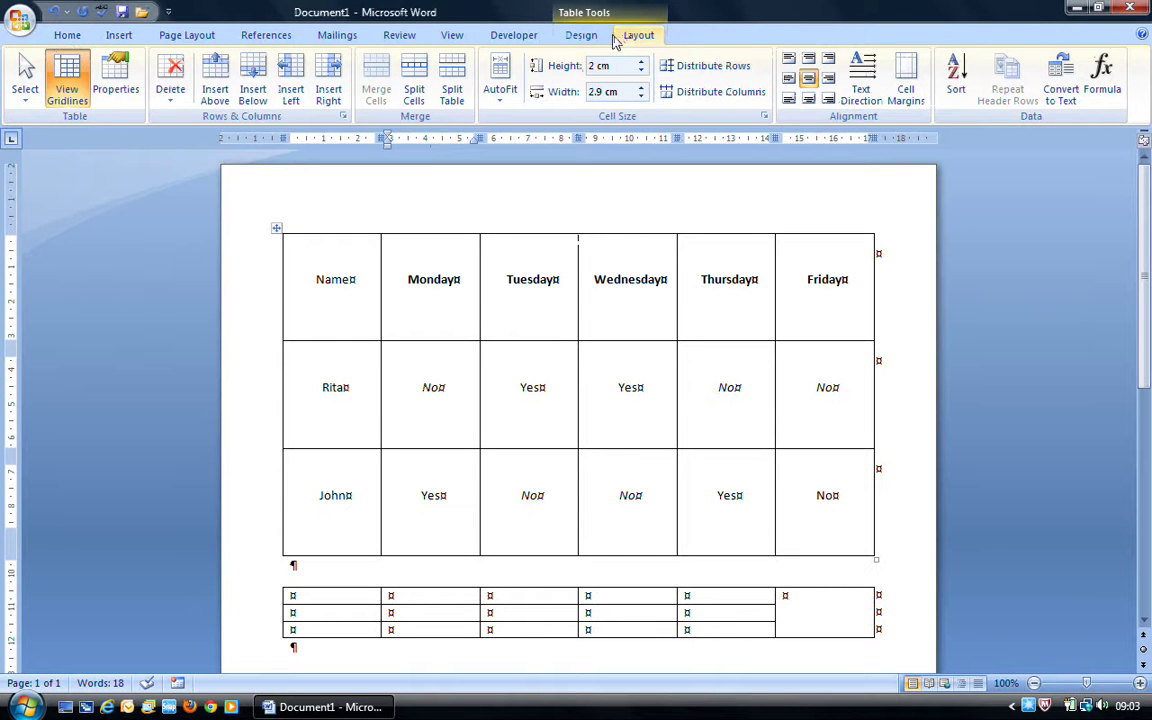